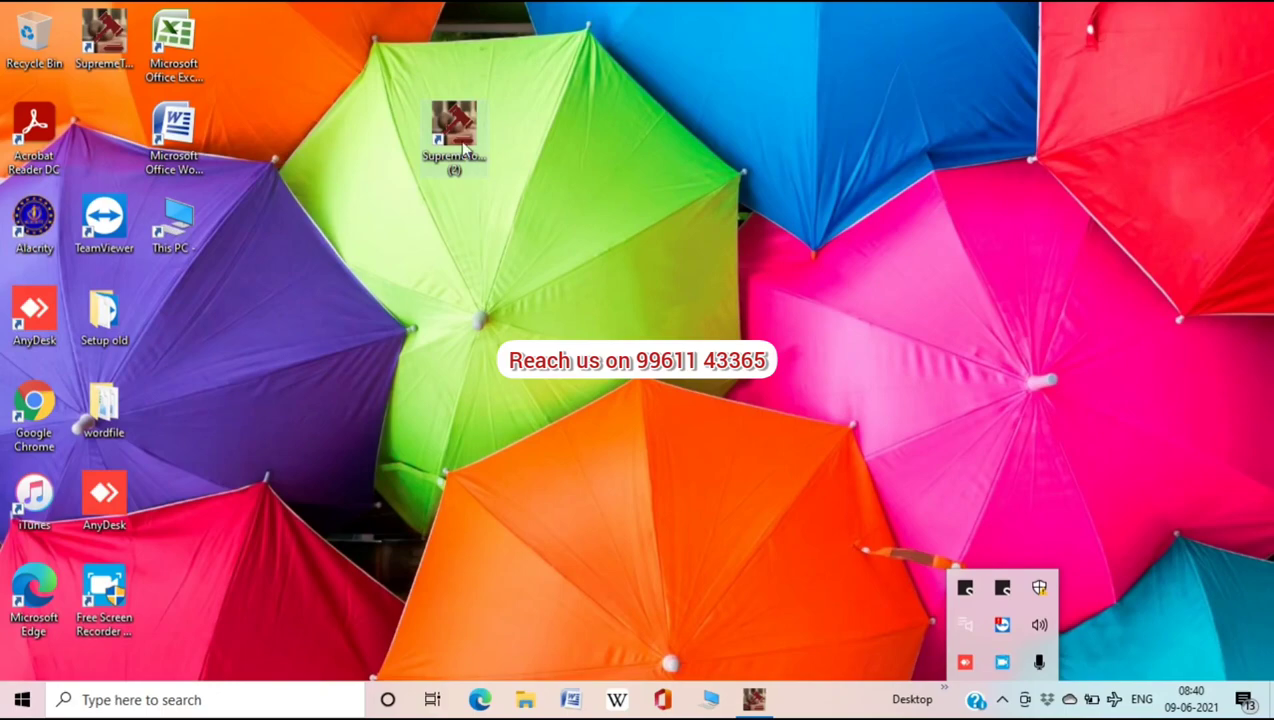
Switch to Supreme Today and choose Supreme Court as the court for the year-wise judgement listing
{"action": "left_click", "coordinate": [754, 699]}
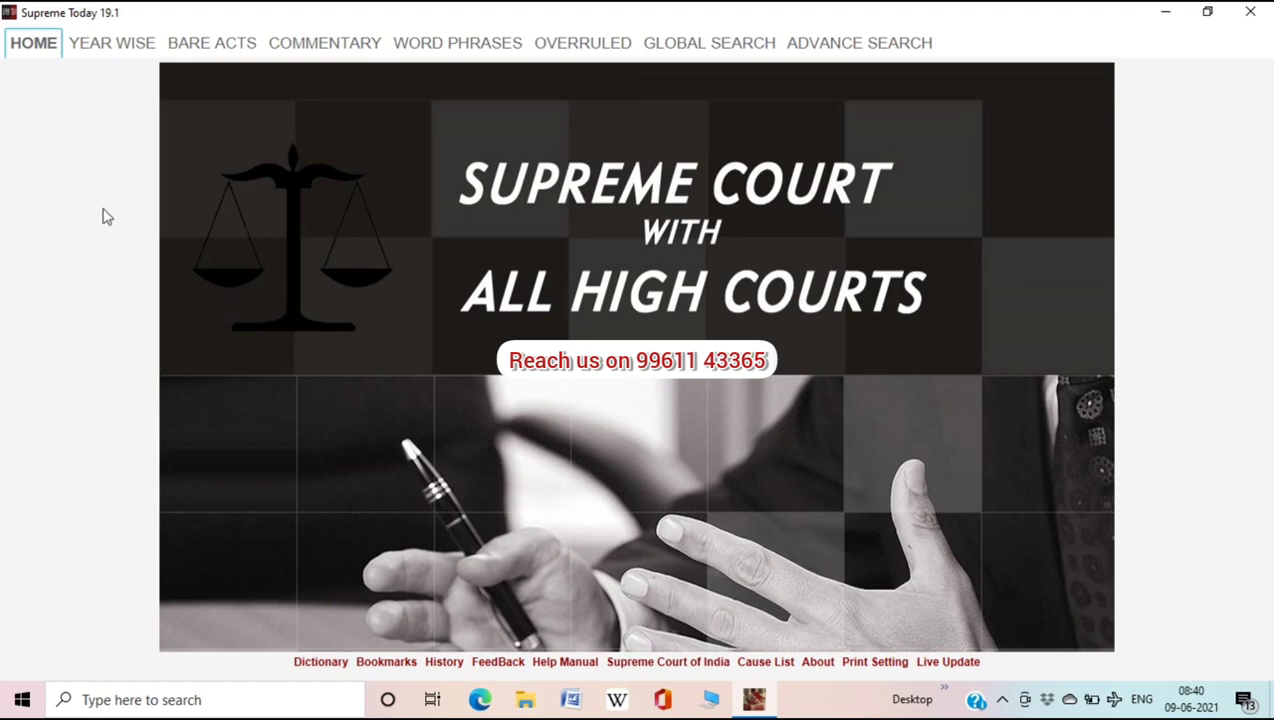
{"action": "left_click", "coordinate": [45, 52]}
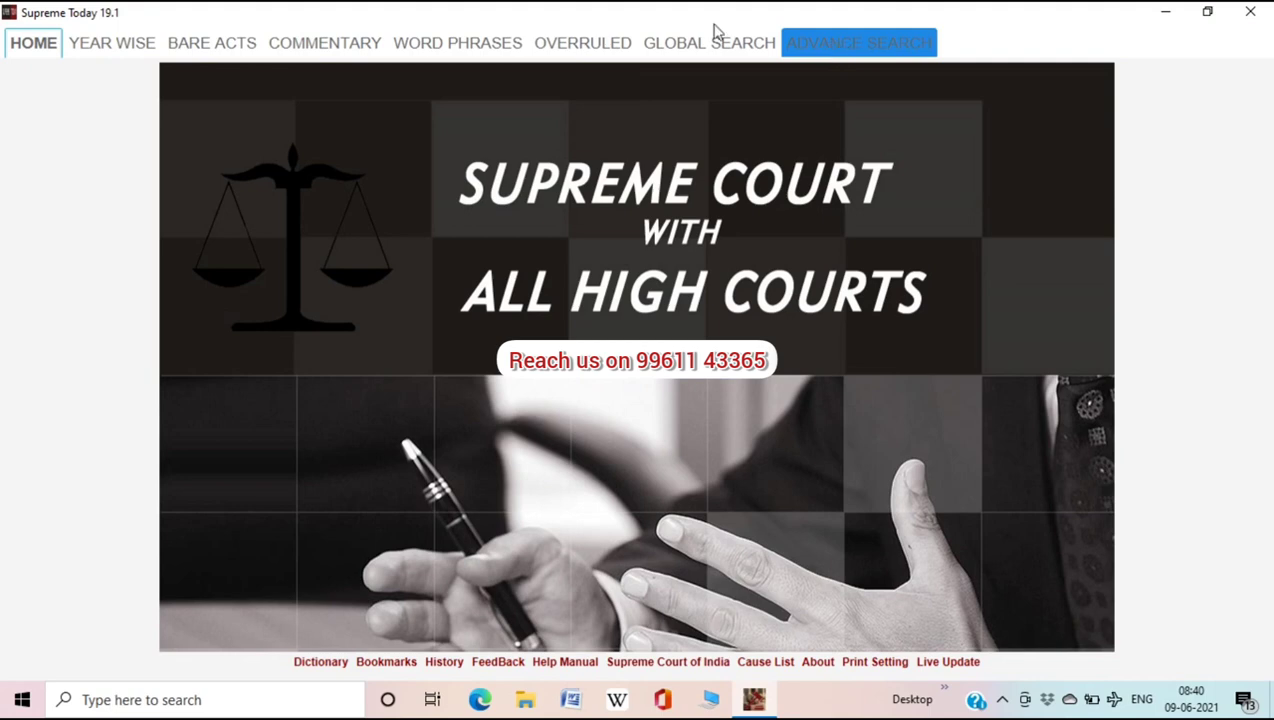
{"action": "left_click", "coordinate": [127, 59]}
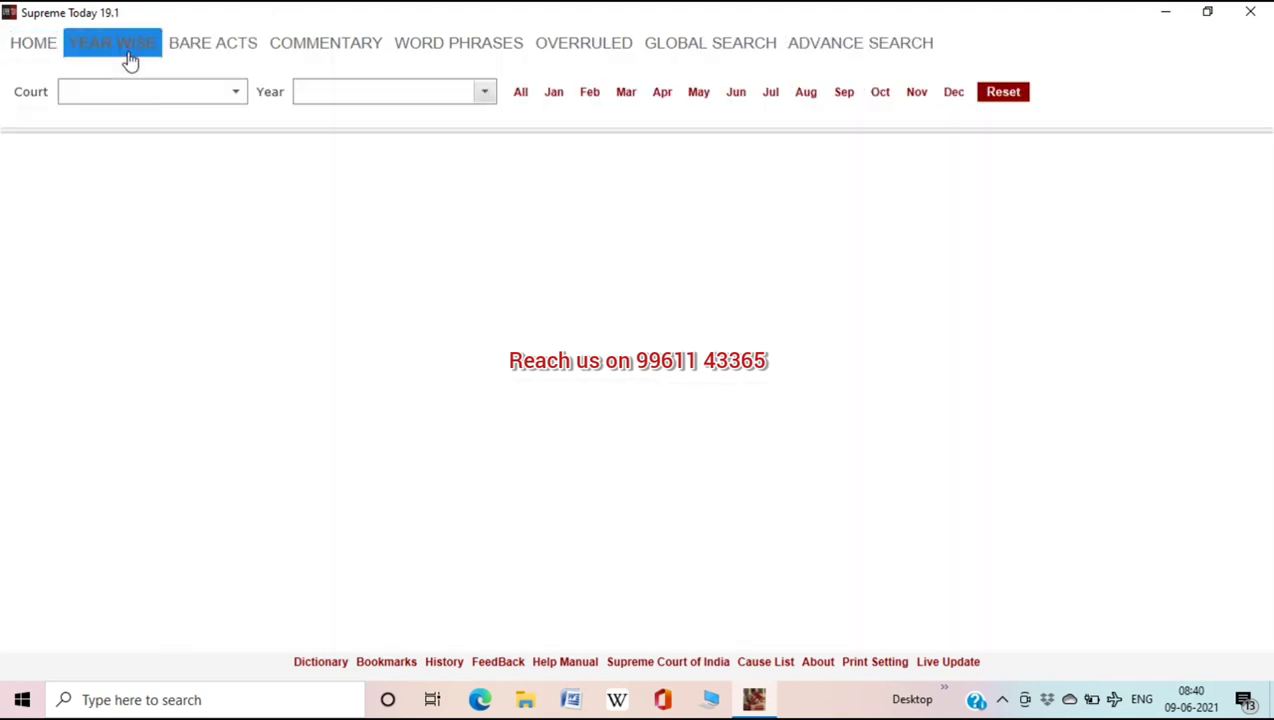
{"action": "left_click", "coordinate": [236, 95]}
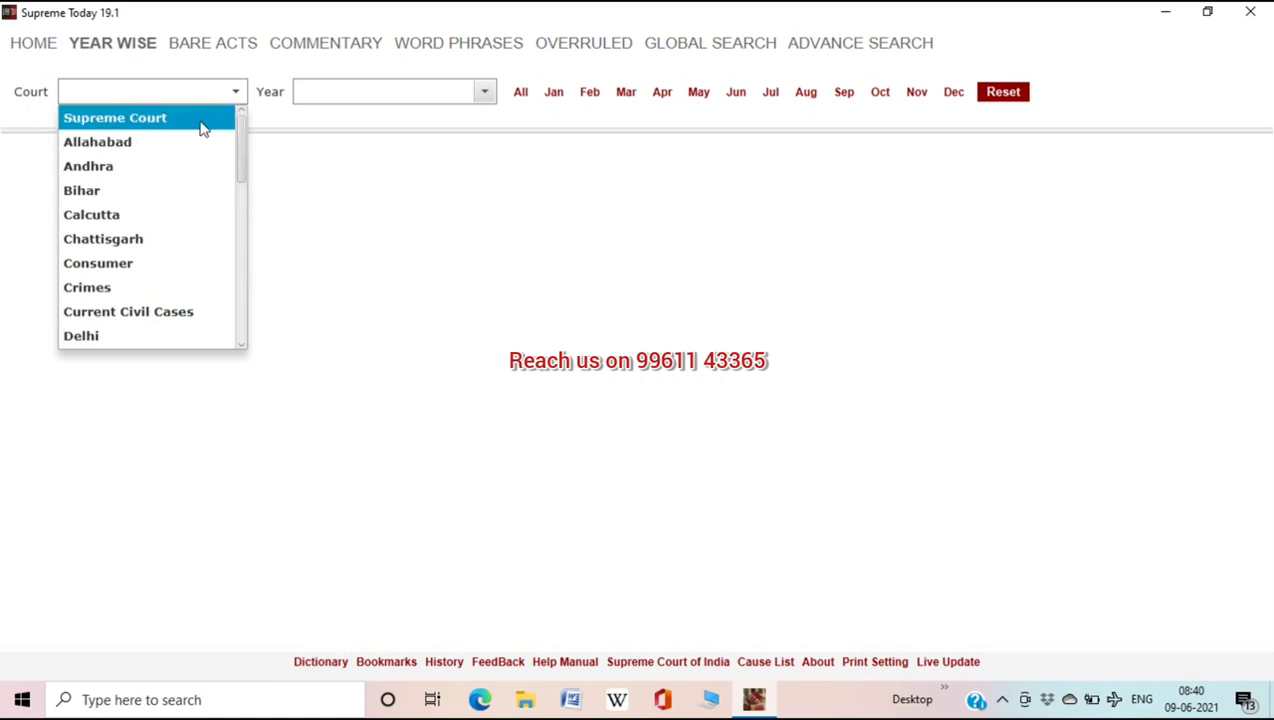
{"action": "left_click", "coordinate": [200, 120]}
Look through the bare acts, word phrases, overruled cases and global search sections of the legal database
{"action": "left_click", "coordinate": [224, 46]}
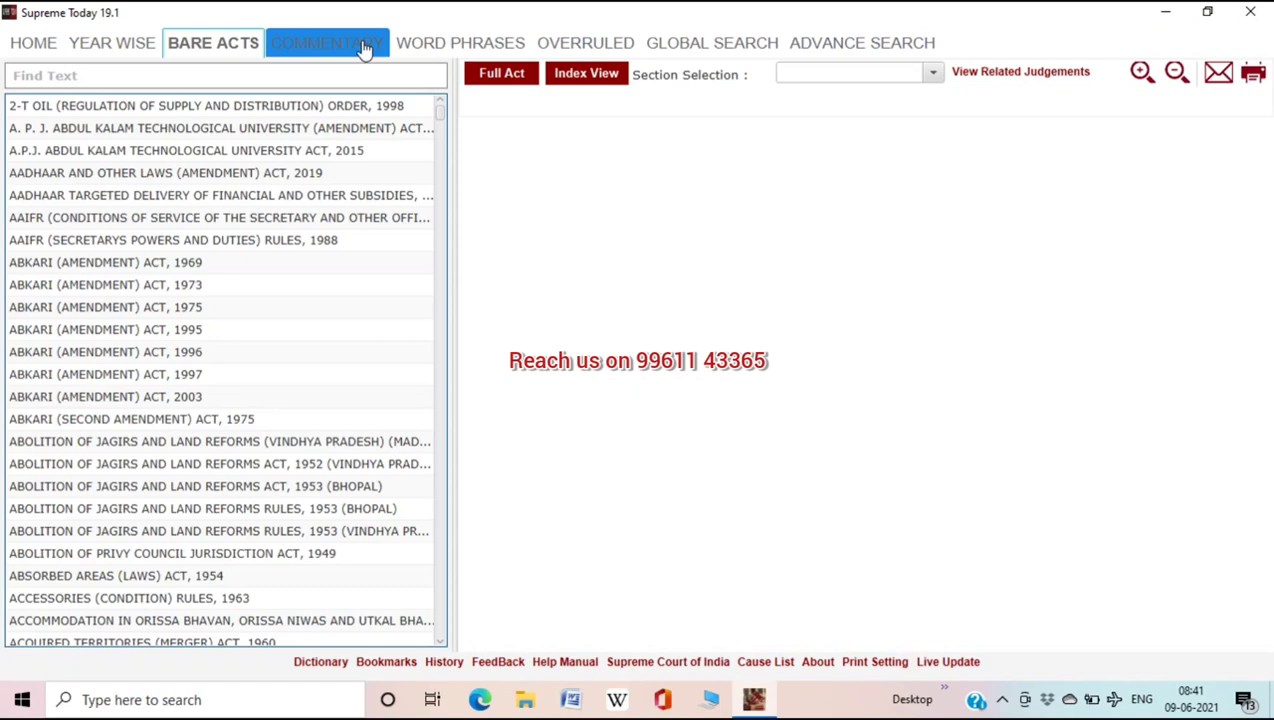
{"action": "left_click", "coordinate": [474, 46]}
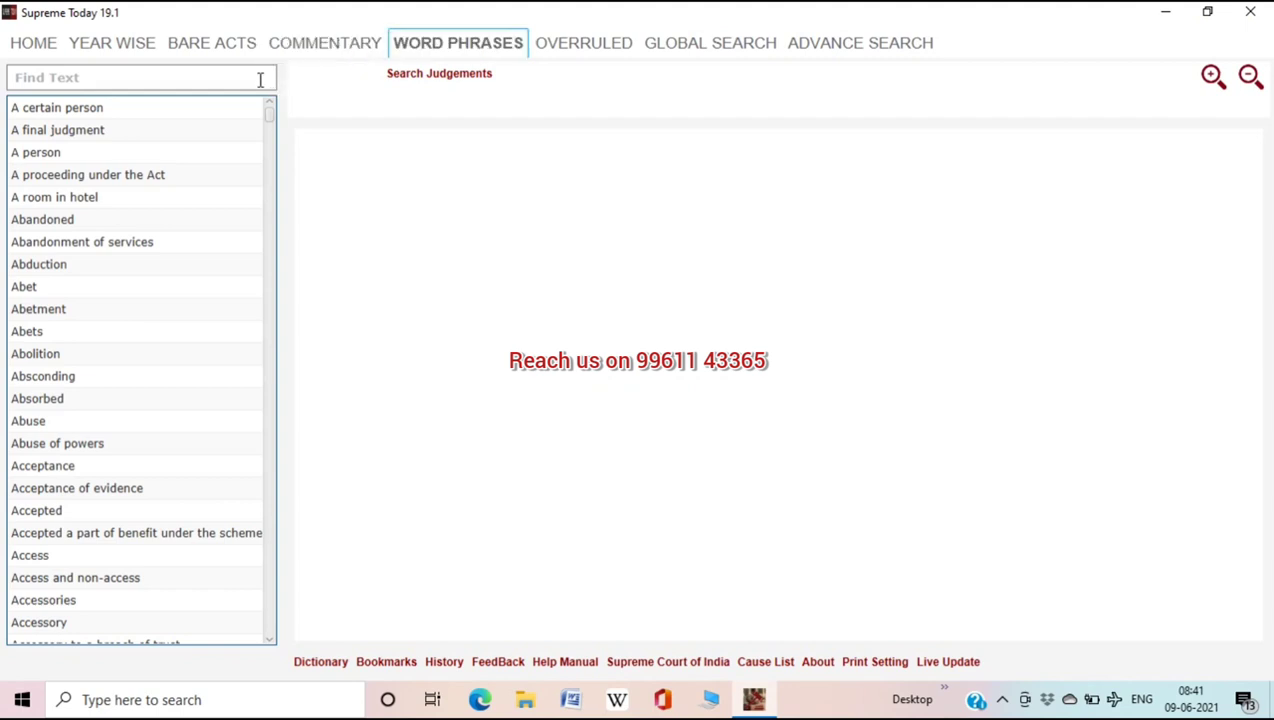
{"action": "left_click", "coordinate": [583, 43]}
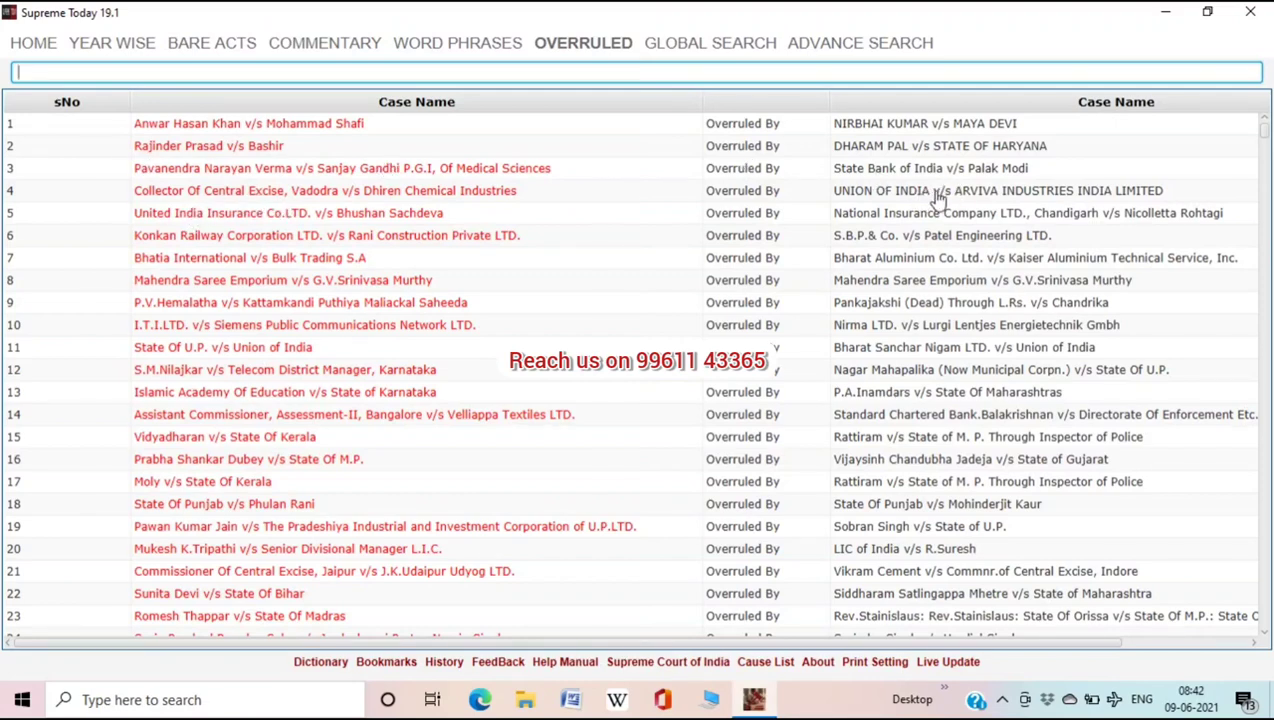
{"action": "left_click", "coordinate": [668, 57]}
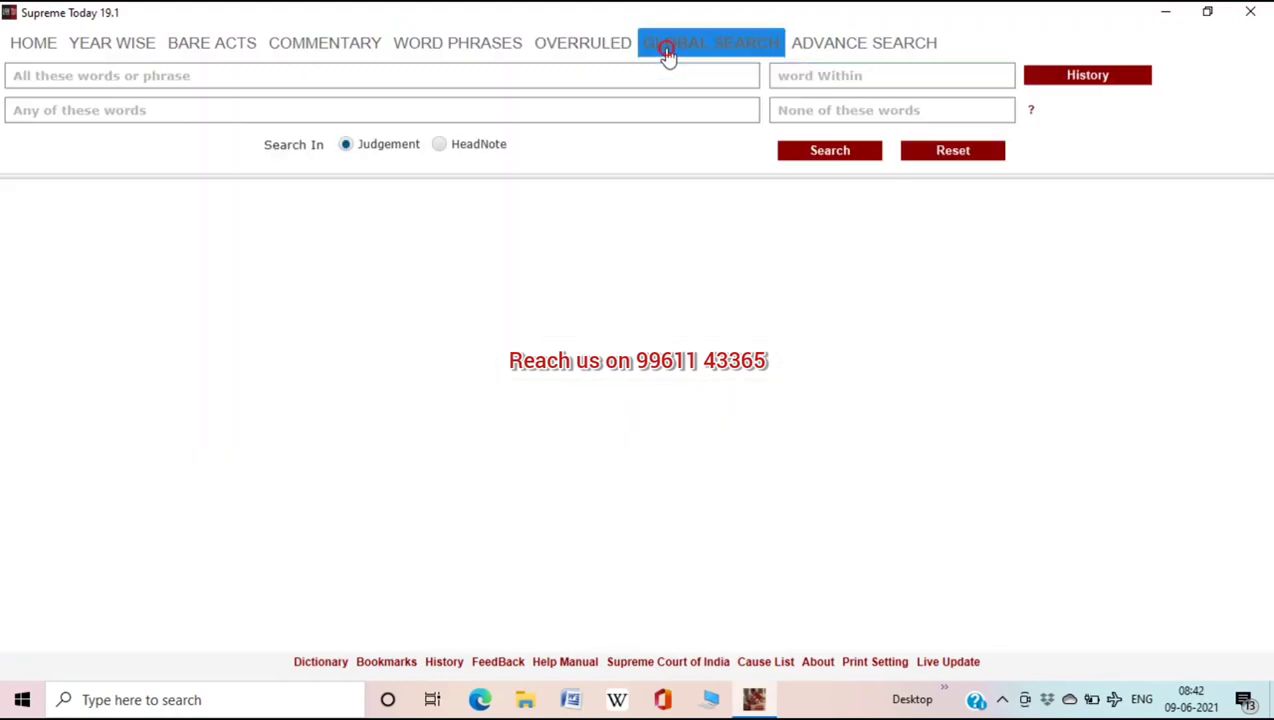
{"action": "left_click", "coordinate": [348, 77]}
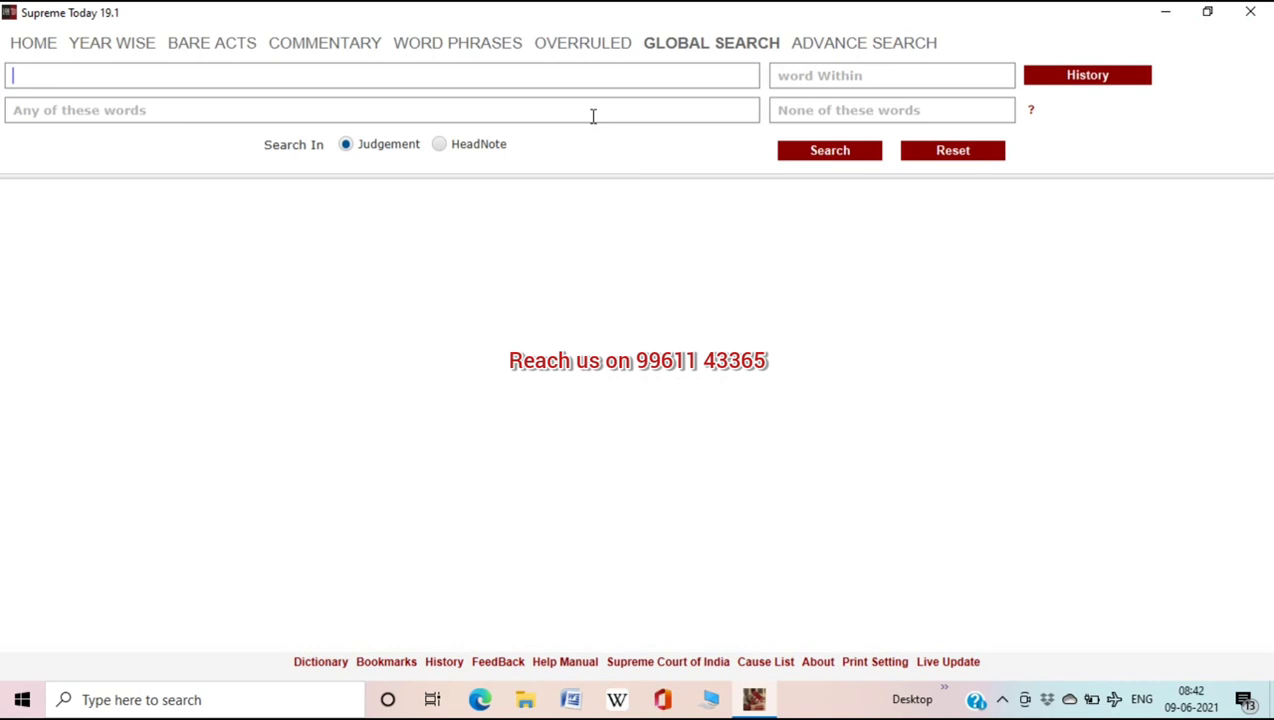
Examine the advanced search fields for free text, acts, parties, judge name, case number and journal
{"action": "left_click", "coordinate": [832, 48]}
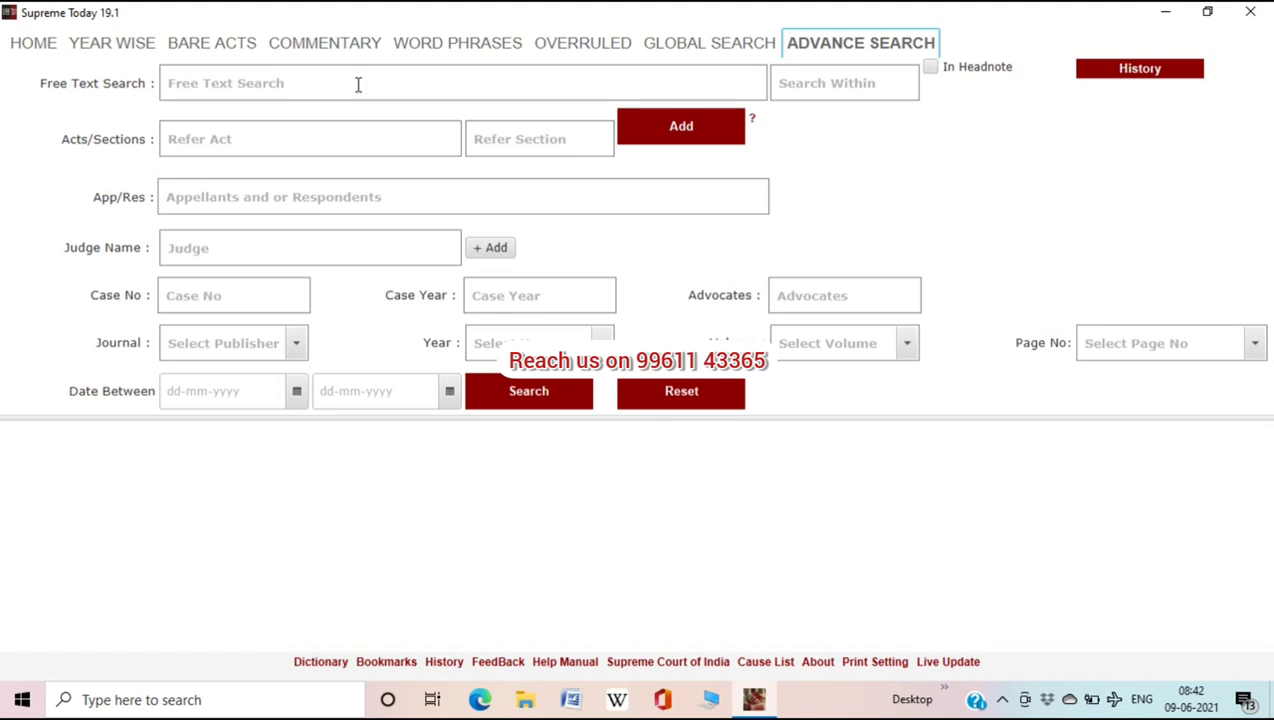
{"action": "left_click", "coordinate": [275, 89]}
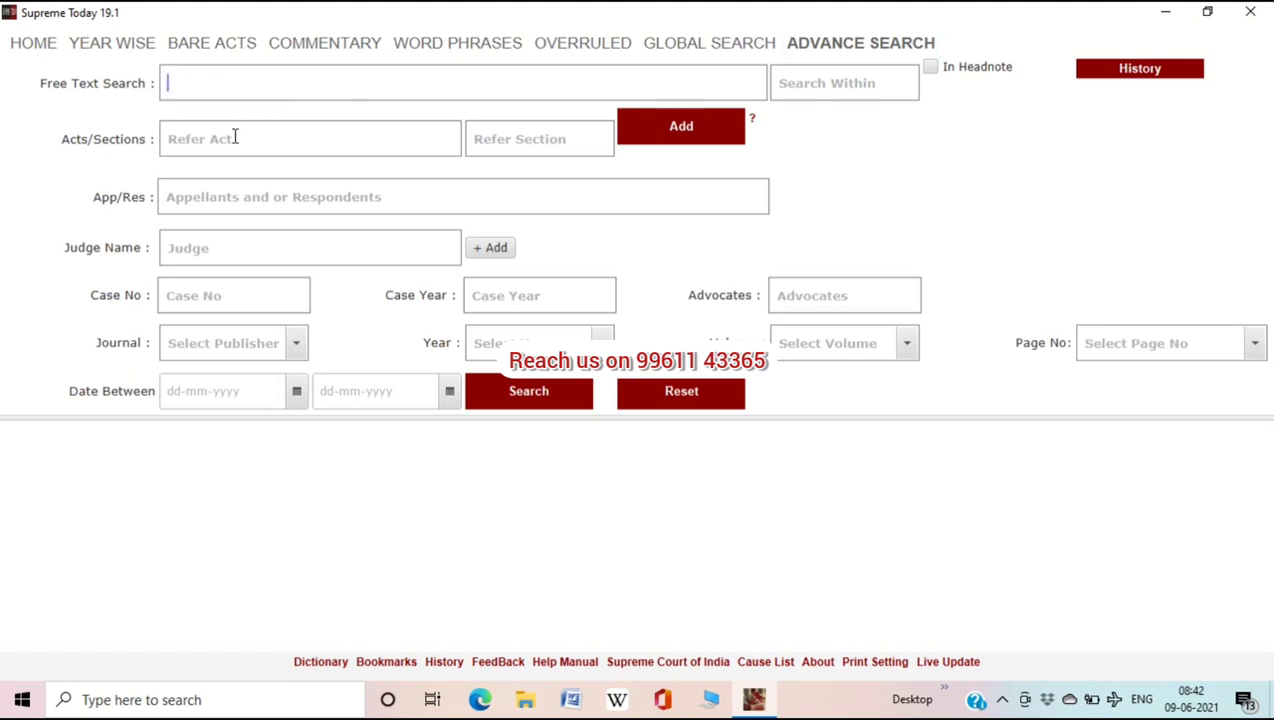
{"action": "left_click", "coordinate": [309, 143]}
{"action": "left_click", "coordinate": [293, 197]}
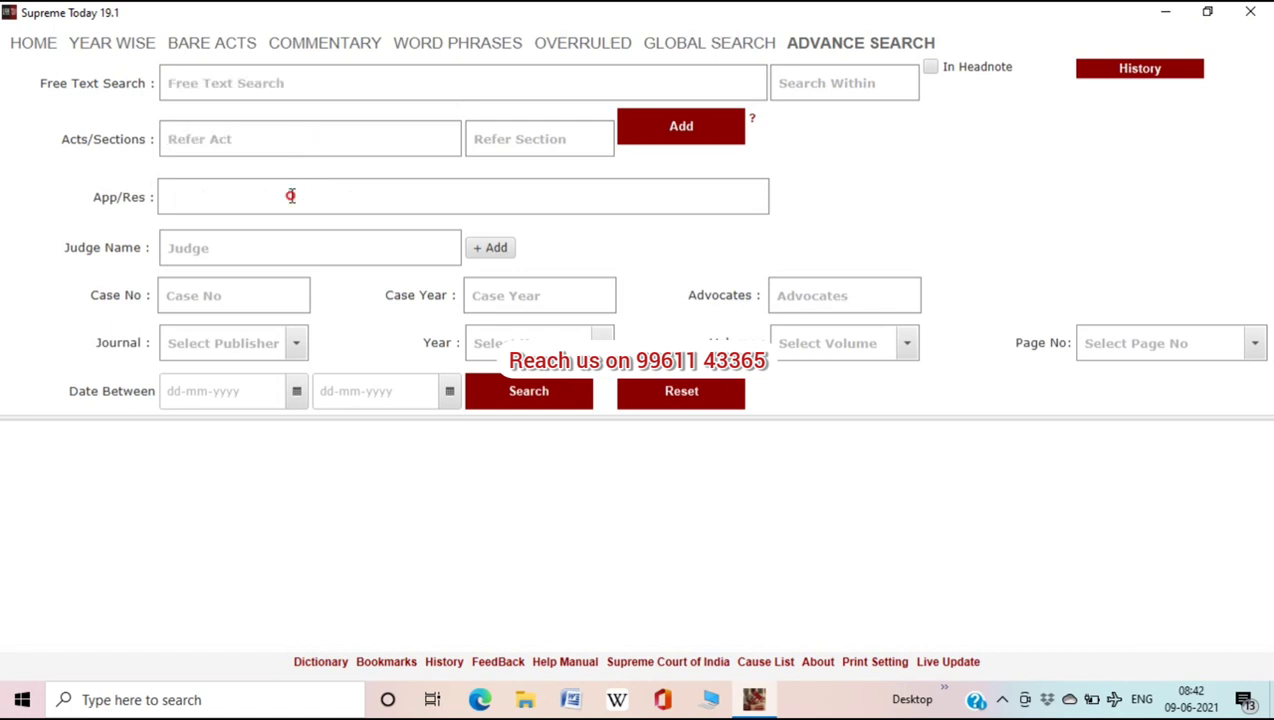
{"action": "left_click", "coordinate": [276, 251]}
{"action": "left_click", "coordinate": [261, 295]}
{"action": "left_click", "coordinate": [264, 342]}
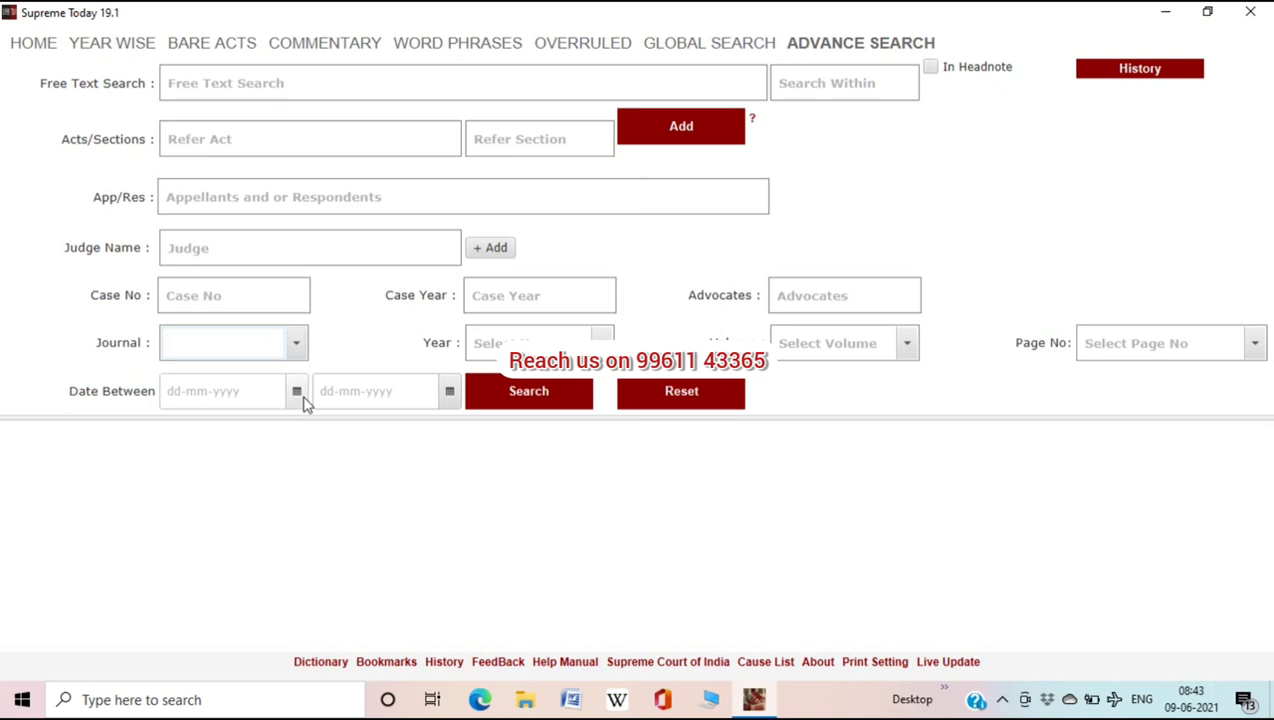
Return to the year-wise listing, review the available courts and select Supreme Court
{"action": "left_click", "coordinate": [38, 46]}
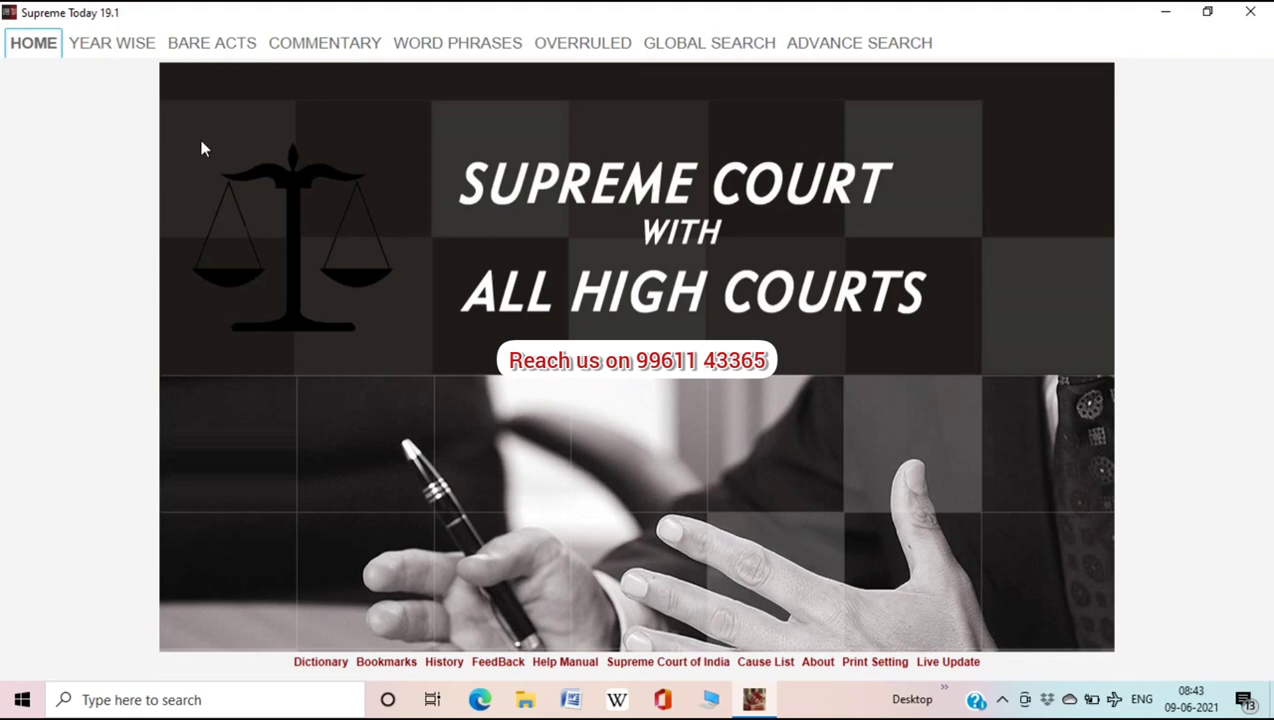
{"action": "left_click", "coordinate": [121, 58]}
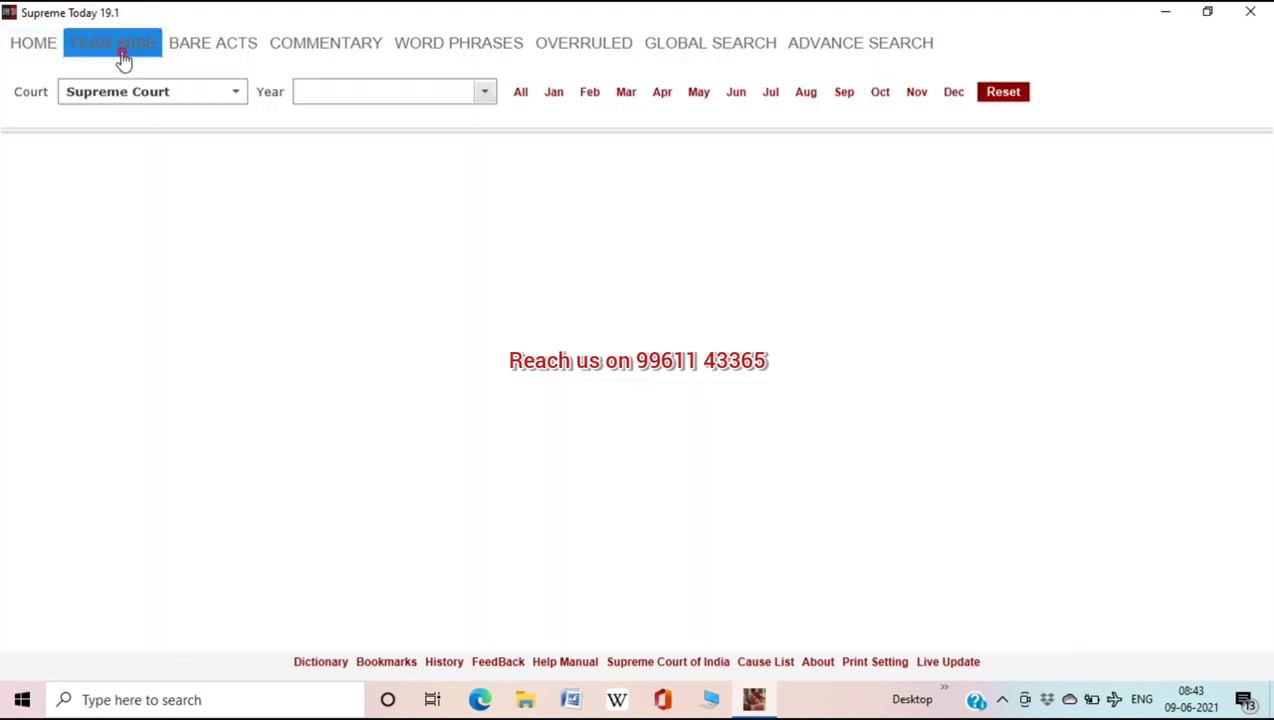
{"action": "left_click", "coordinate": [237, 94]}
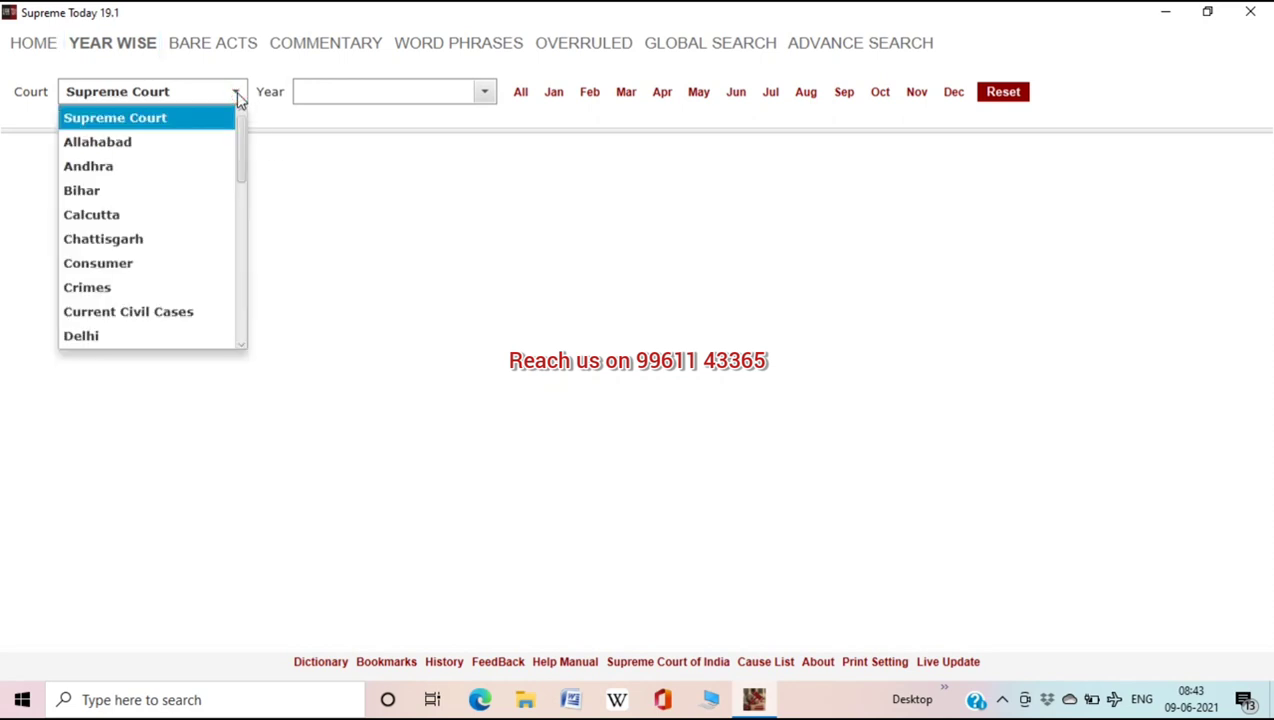
{"action": "left_click", "coordinate": [406, 100]}
{"action": "left_click", "coordinate": [409, 101]}
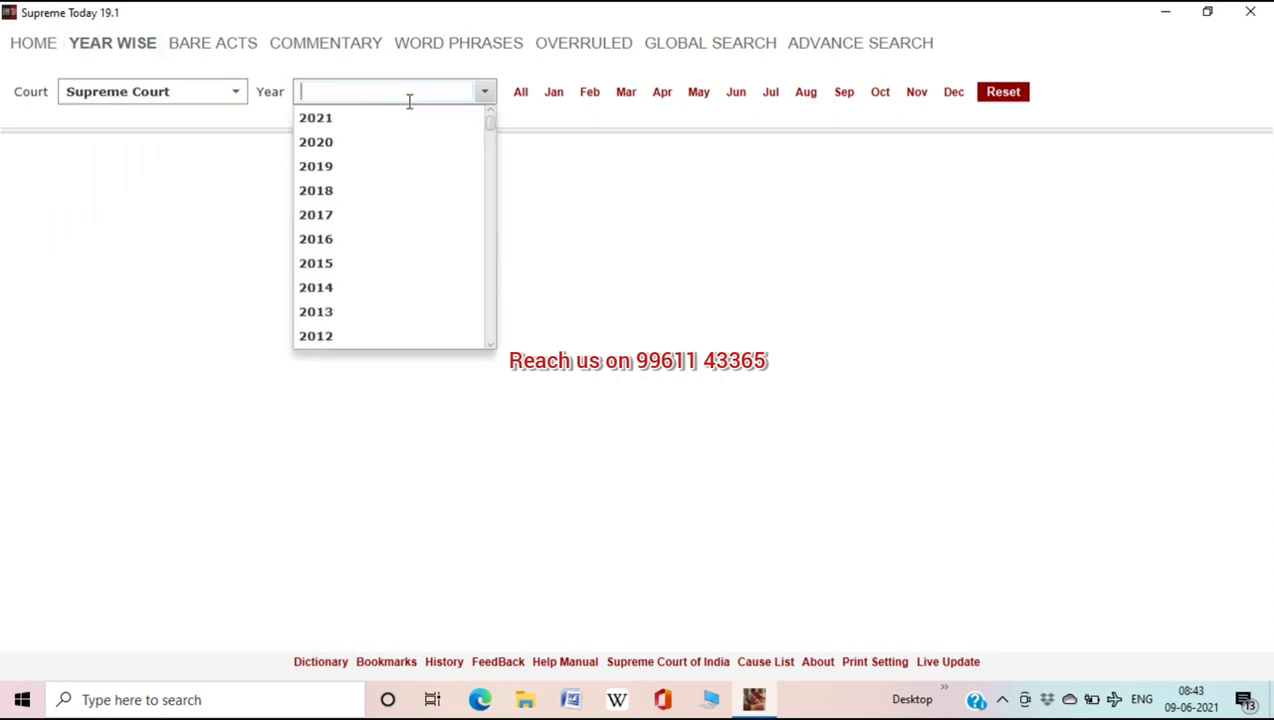
{"action": "left_click", "coordinate": [236, 93]}
{"action": "left_click", "coordinate": [237, 95]}
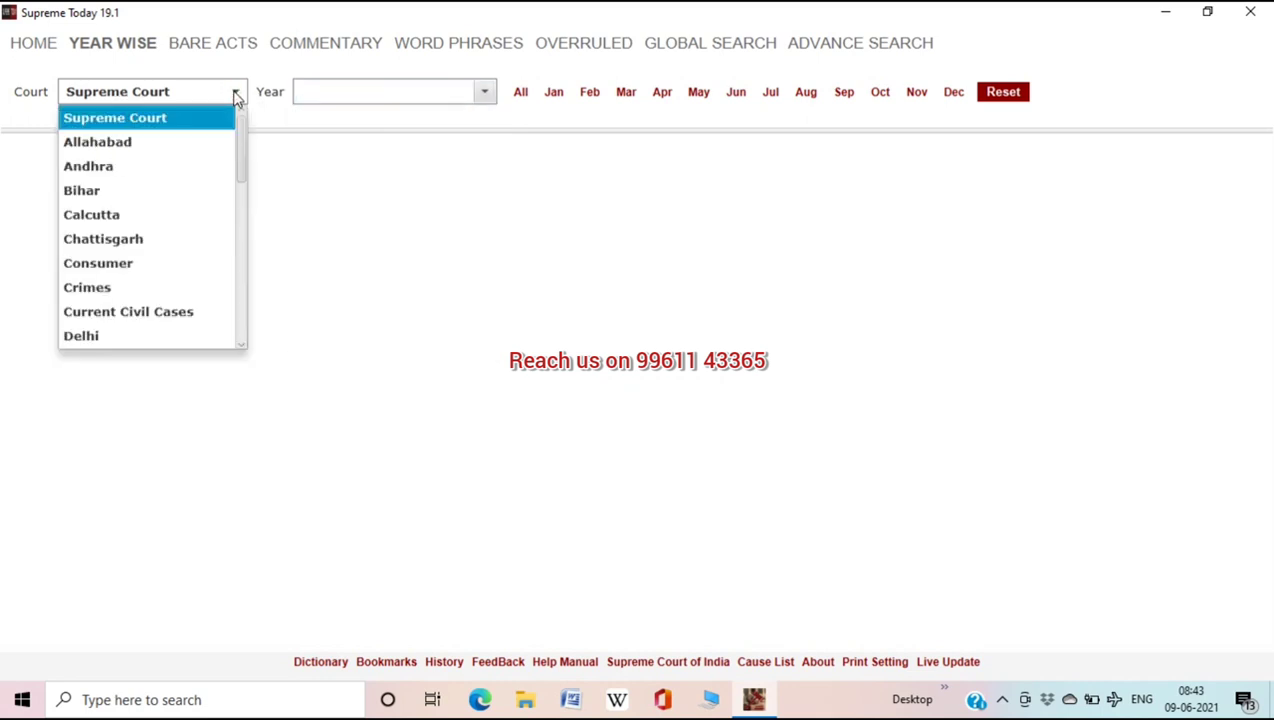
{"action": "left_click_drag", "start_coordinate": [242, 162], "coordinate": [230, 137]}
{"action": "left_click", "coordinate": [205, 127]}
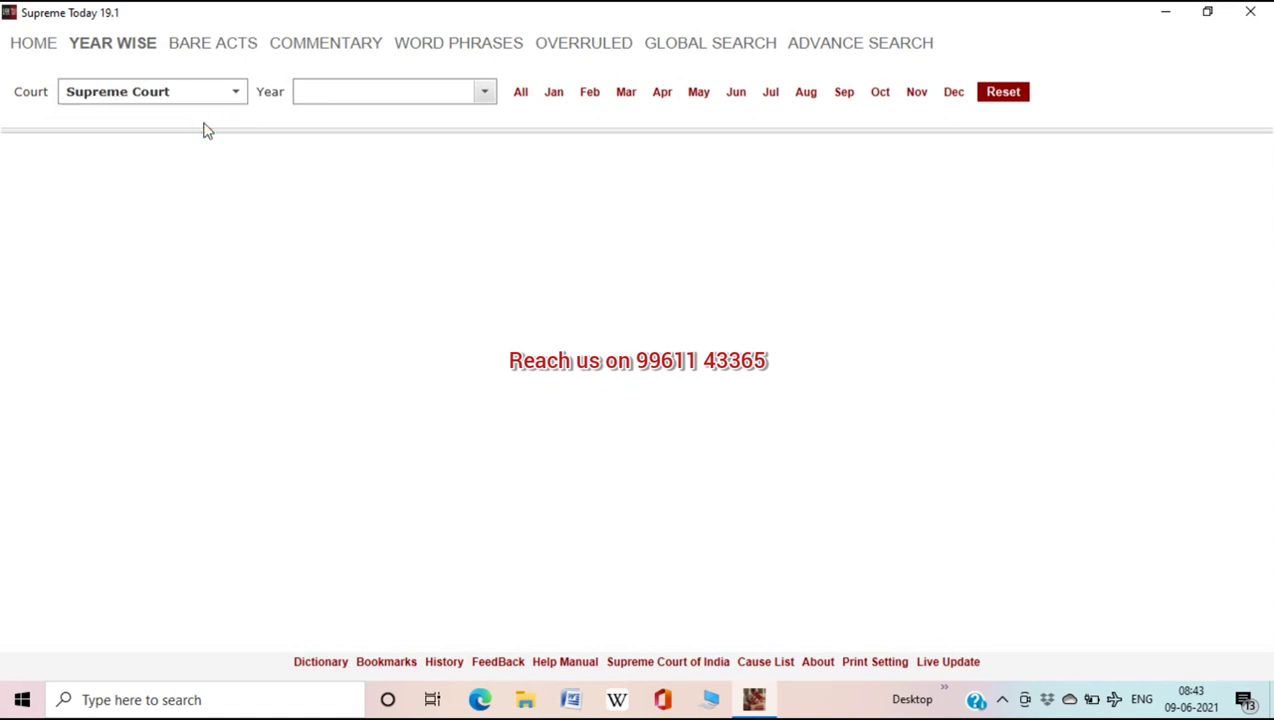
List the Supreme Court judgements for all months of 2021
{"action": "left_click", "coordinate": [485, 96]}
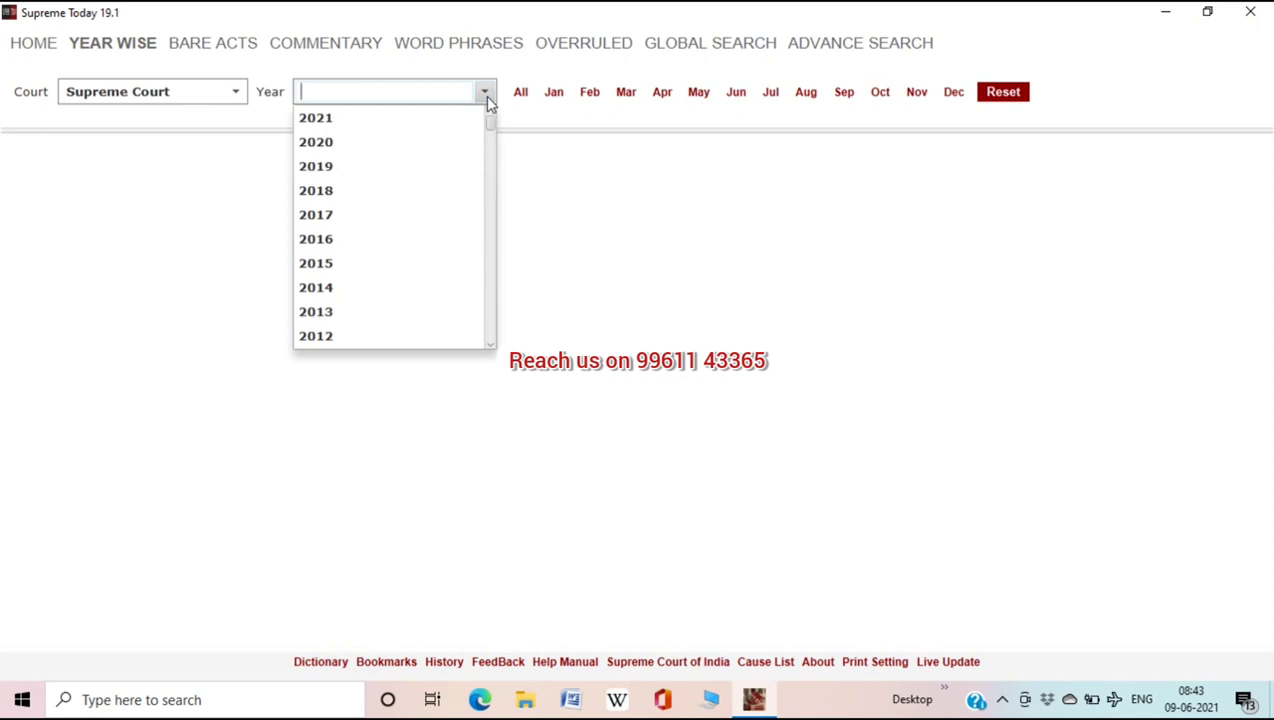
{"action": "left_click", "coordinate": [425, 127]}
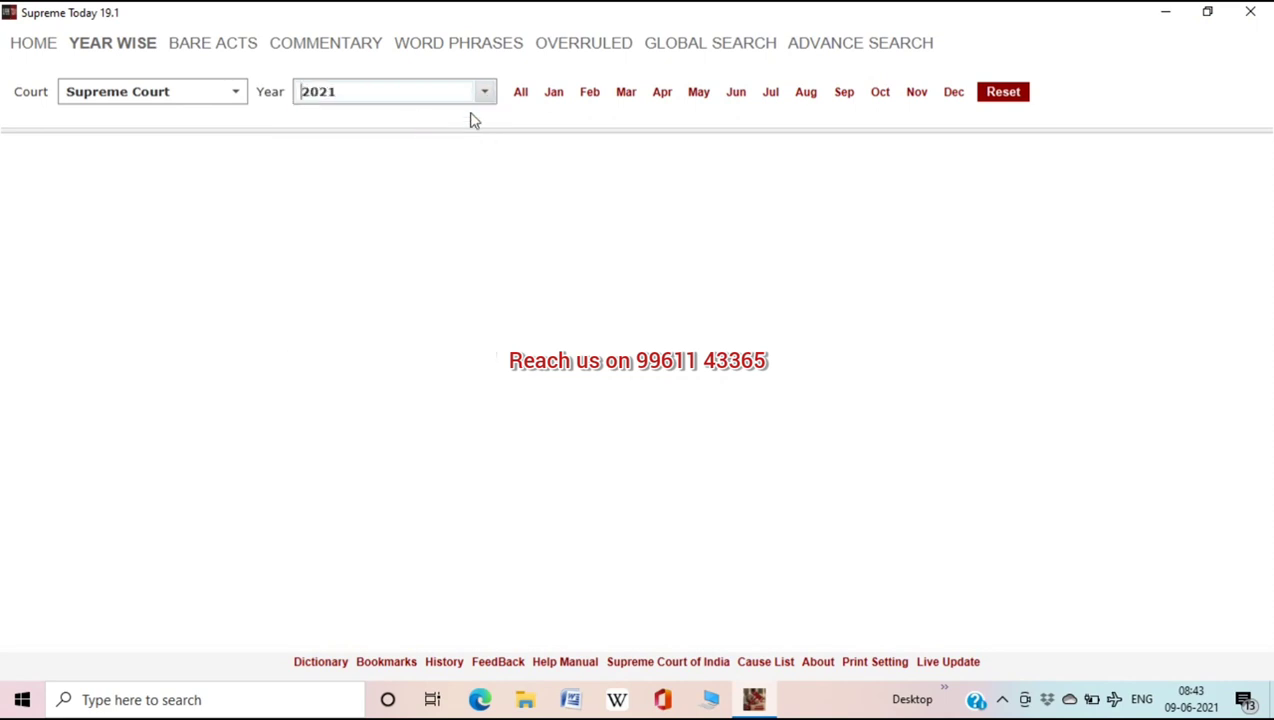
{"action": "left_click", "coordinate": [522, 98]}
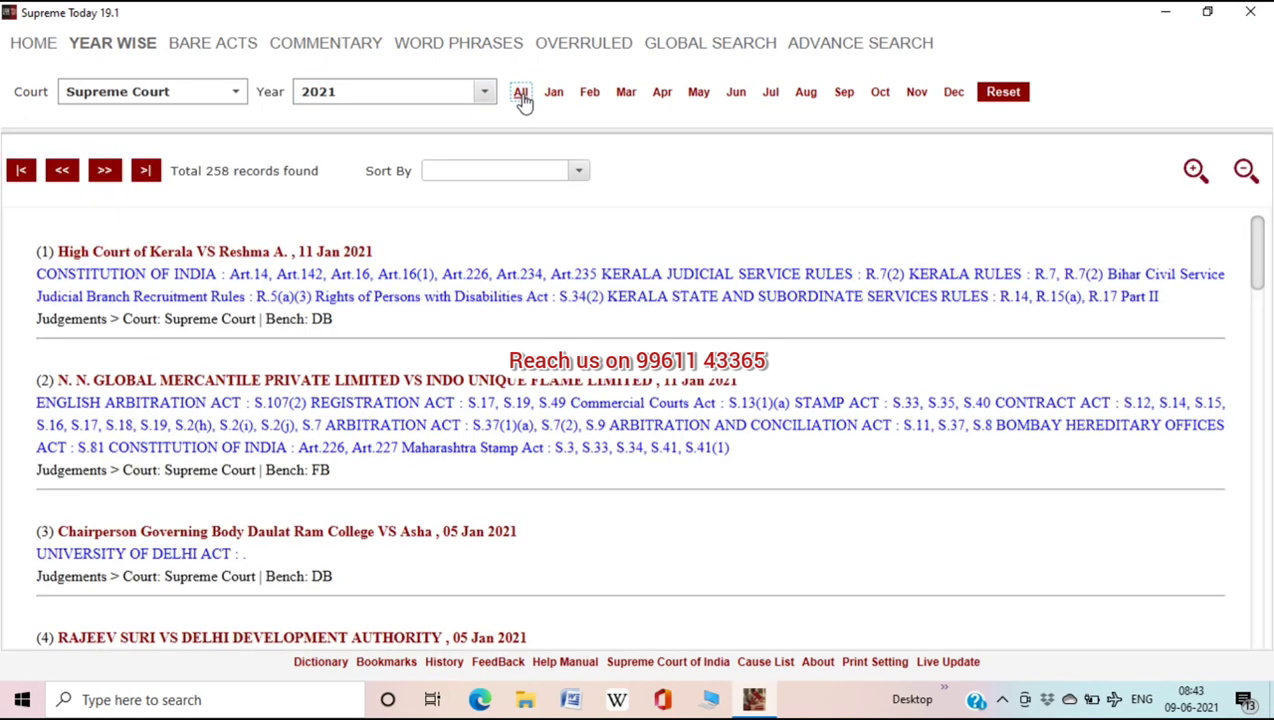
Try sorting the 2021 judgements by Latest, Relevent and Bench, and leave them sorted by Latest
{"action": "left_click", "coordinate": [574, 171]}
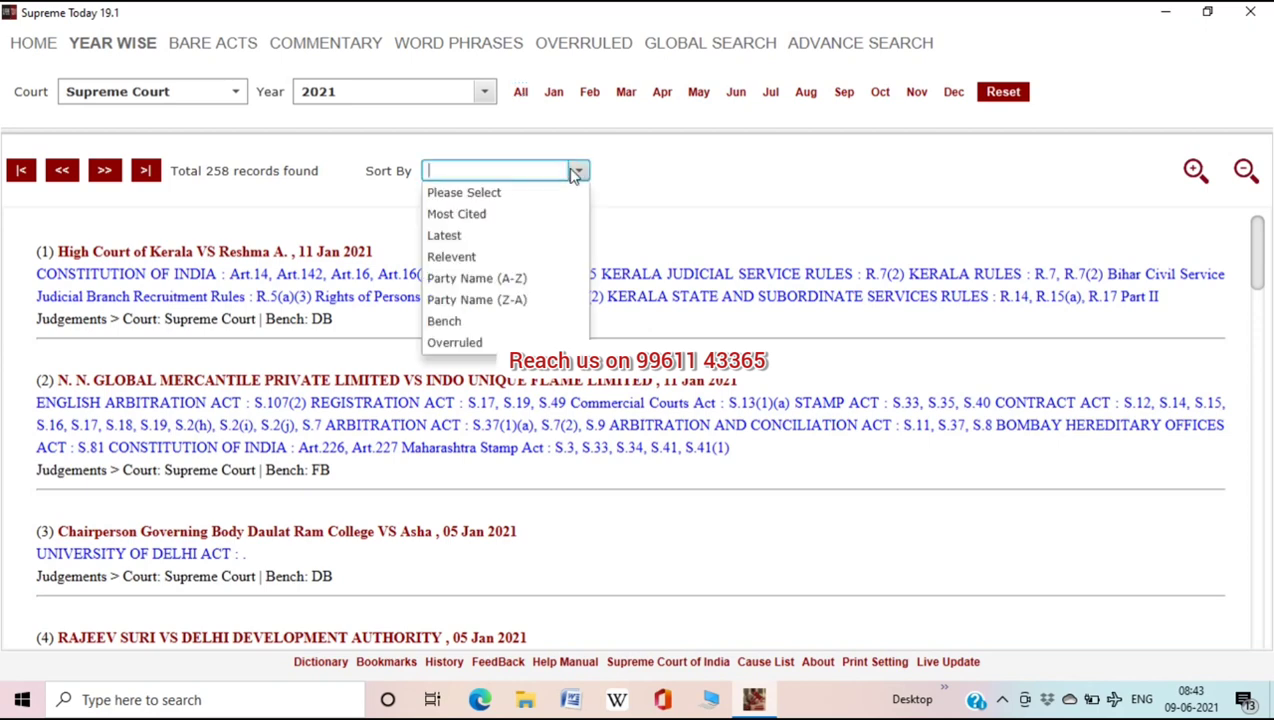
{"action": "left_click", "coordinate": [537, 245]}
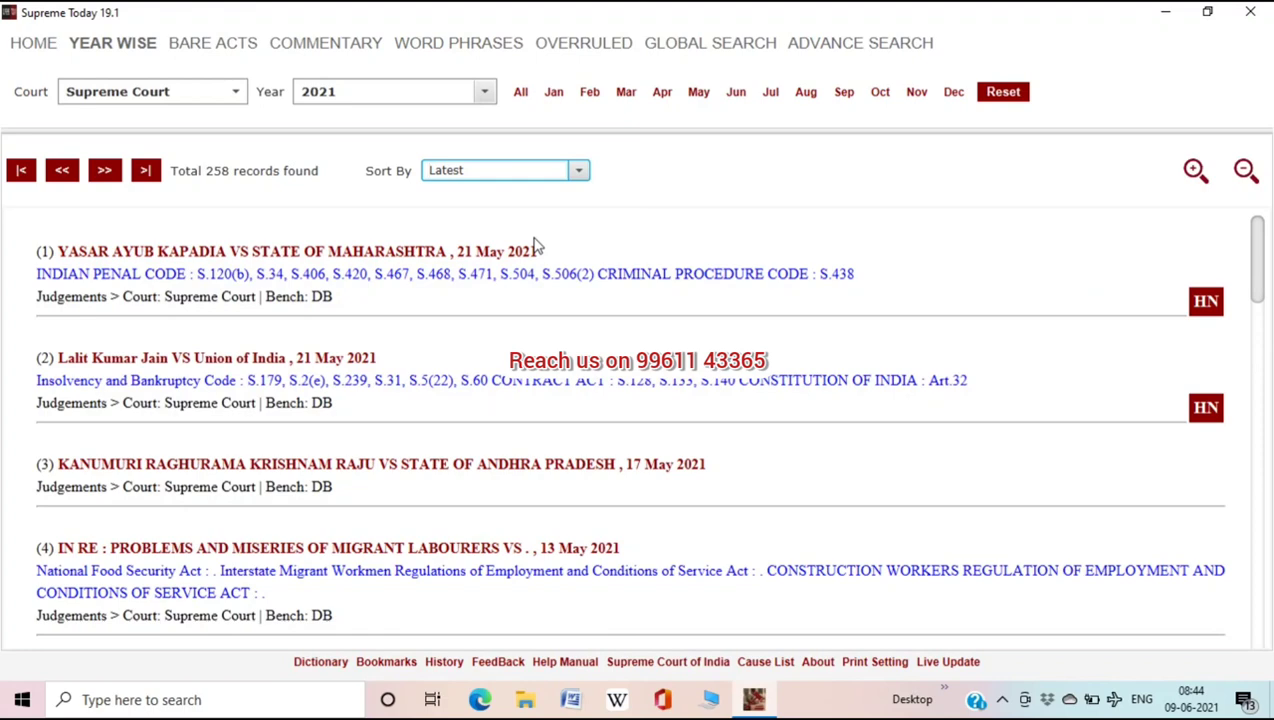
{"action": "left_click", "coordinate": [577, 172]}
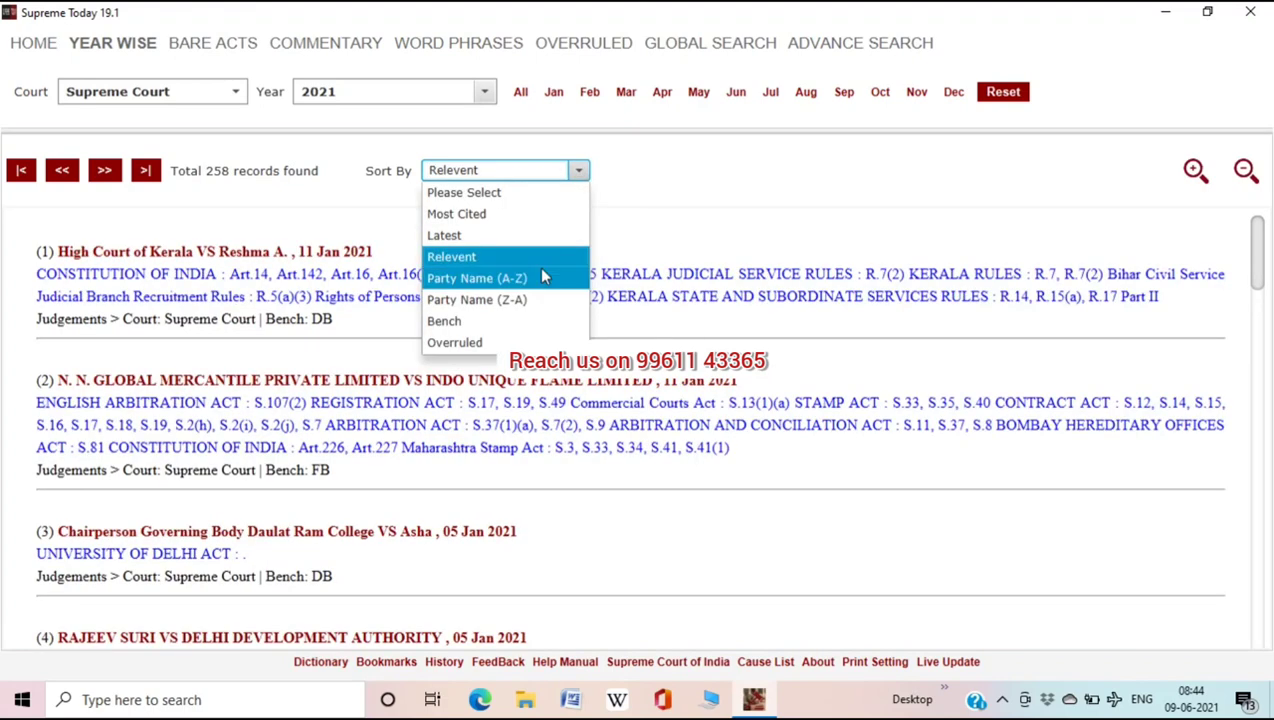
{"action": "left_click", "coordinate": [511, 321]}
{"action": "left_click", "coordinate": [577, 171]}
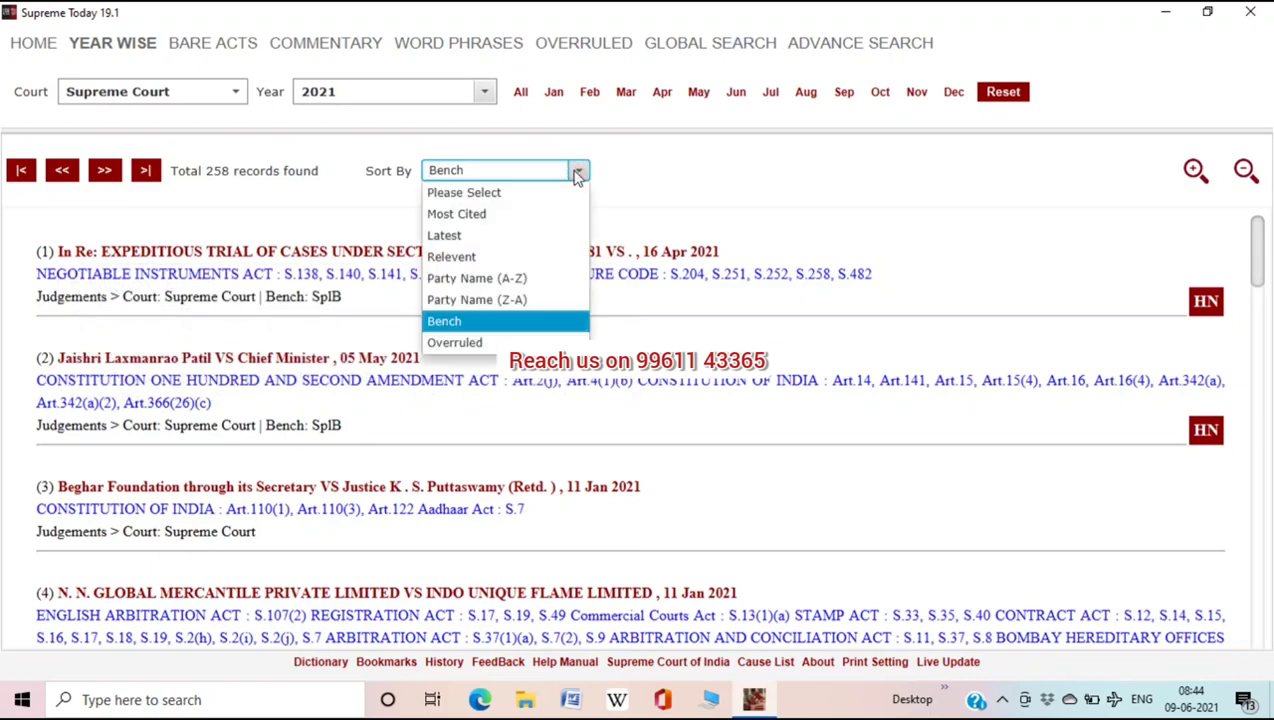
{"action": "left_click", "coordinate": [521, 238]}
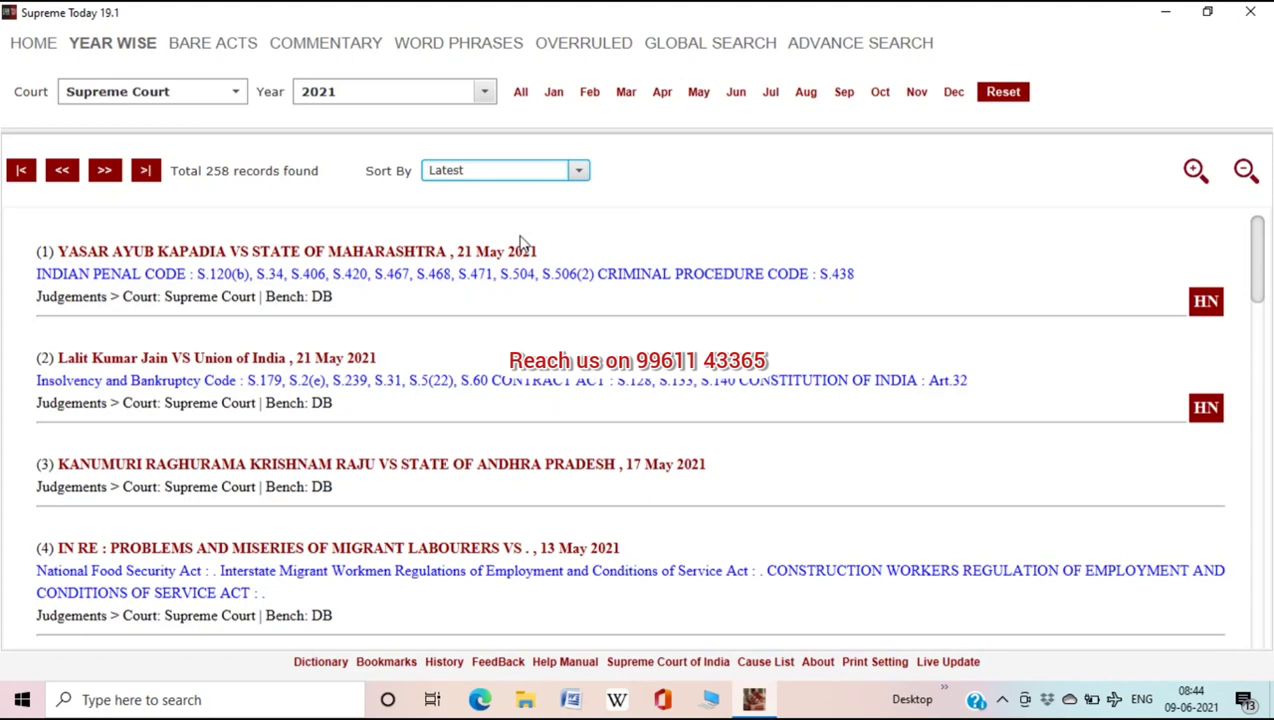
Filter the bare acts with "indian p" and open the Indian Penal Code, 1860
{"action": "left_click", "coordinate": [222, 58]}
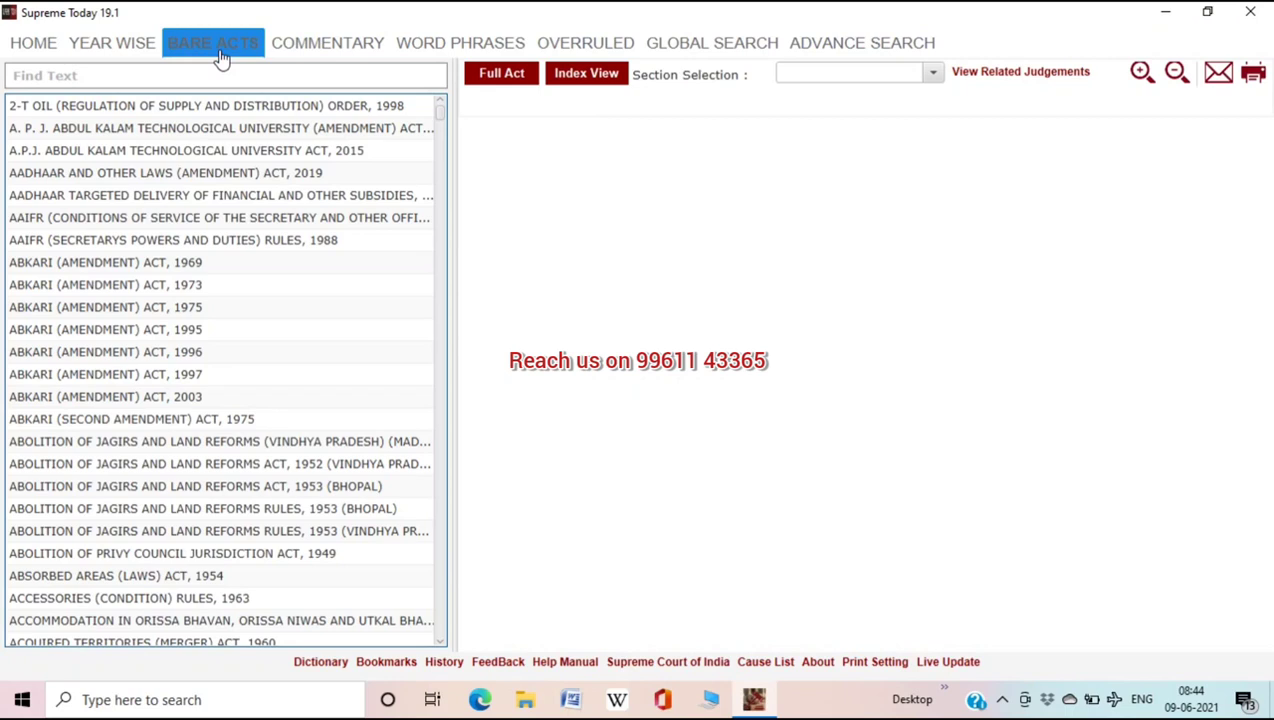
{"action": "left_click", "coordinate": [146, 77]}
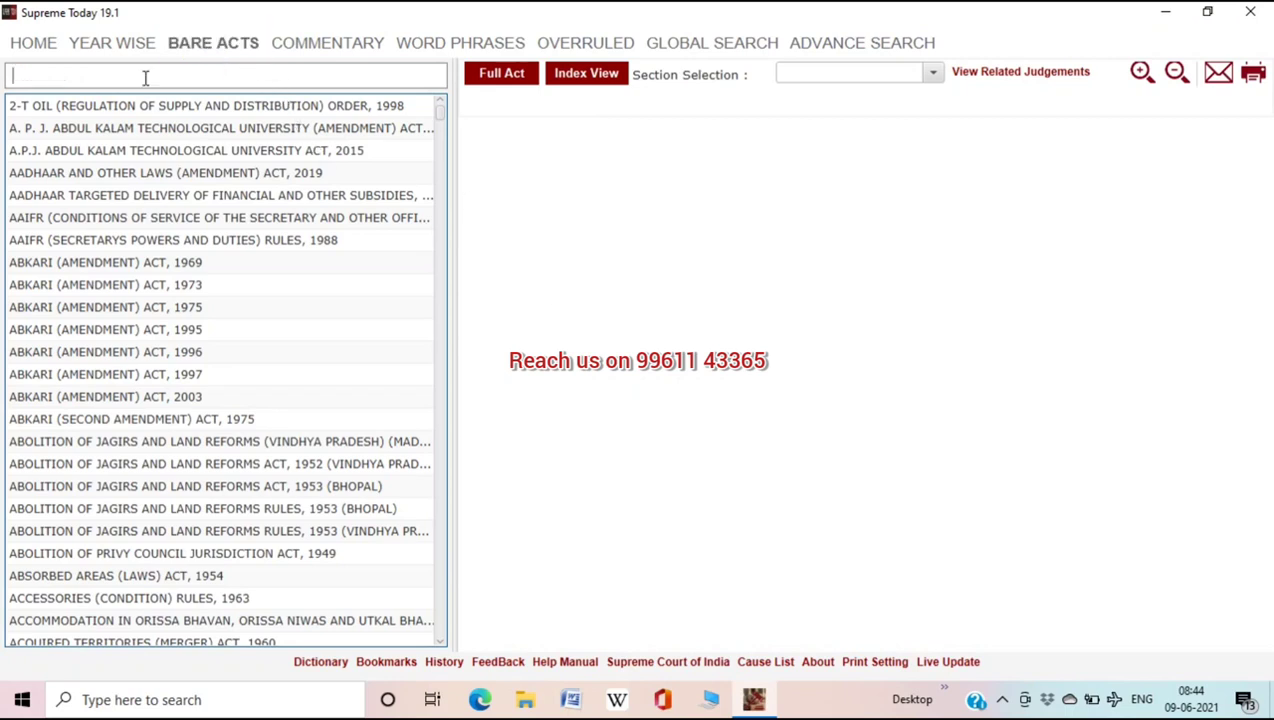
{"action": "type", "text": "ind"}
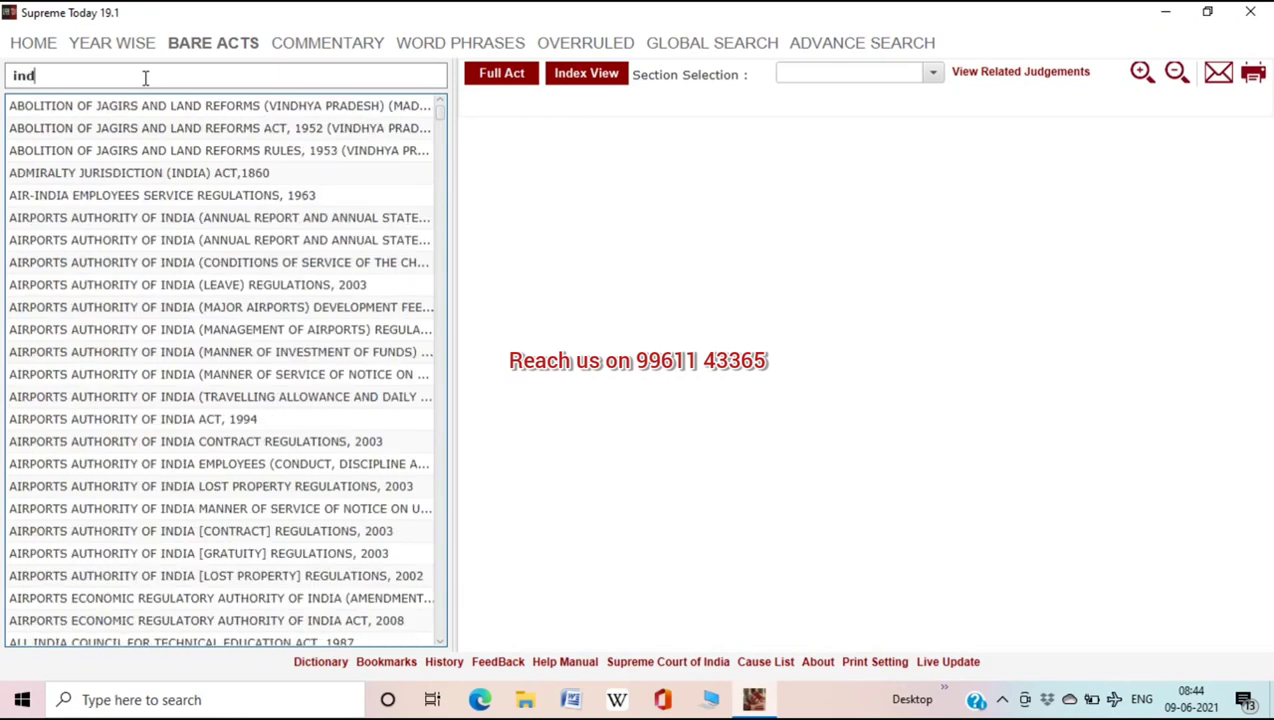
{"action": "type", "text": "ian p"}
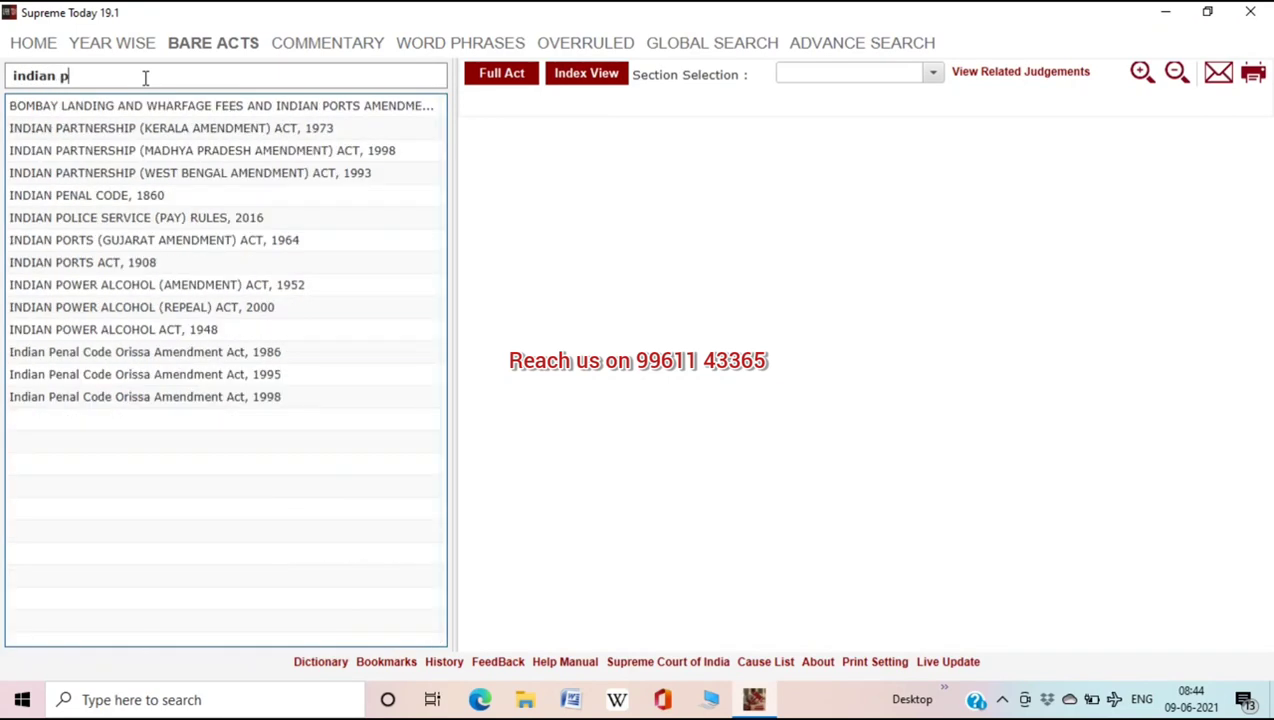
{"action": "left_click", "coordinate": [157, 198]}
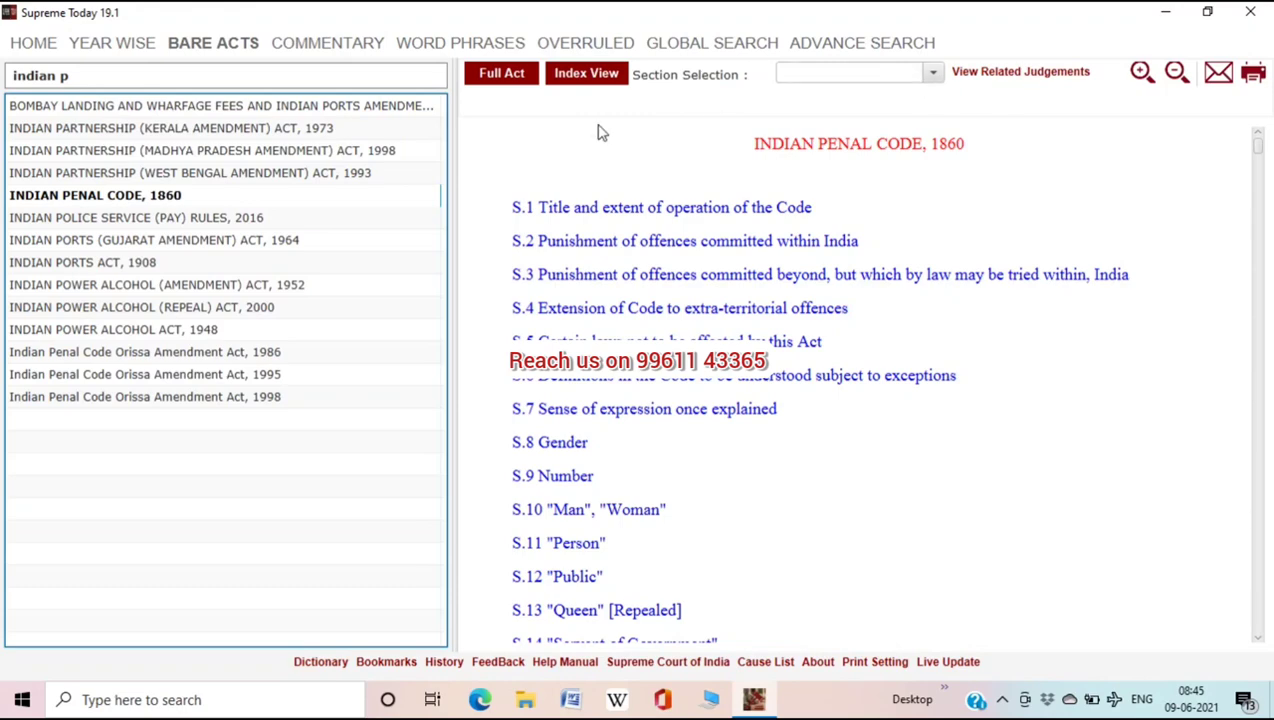
Display the full text of the Indian Penal Code, 1860 and read through its sections
{"action": "left_click", "coordinate": [522, 80]}
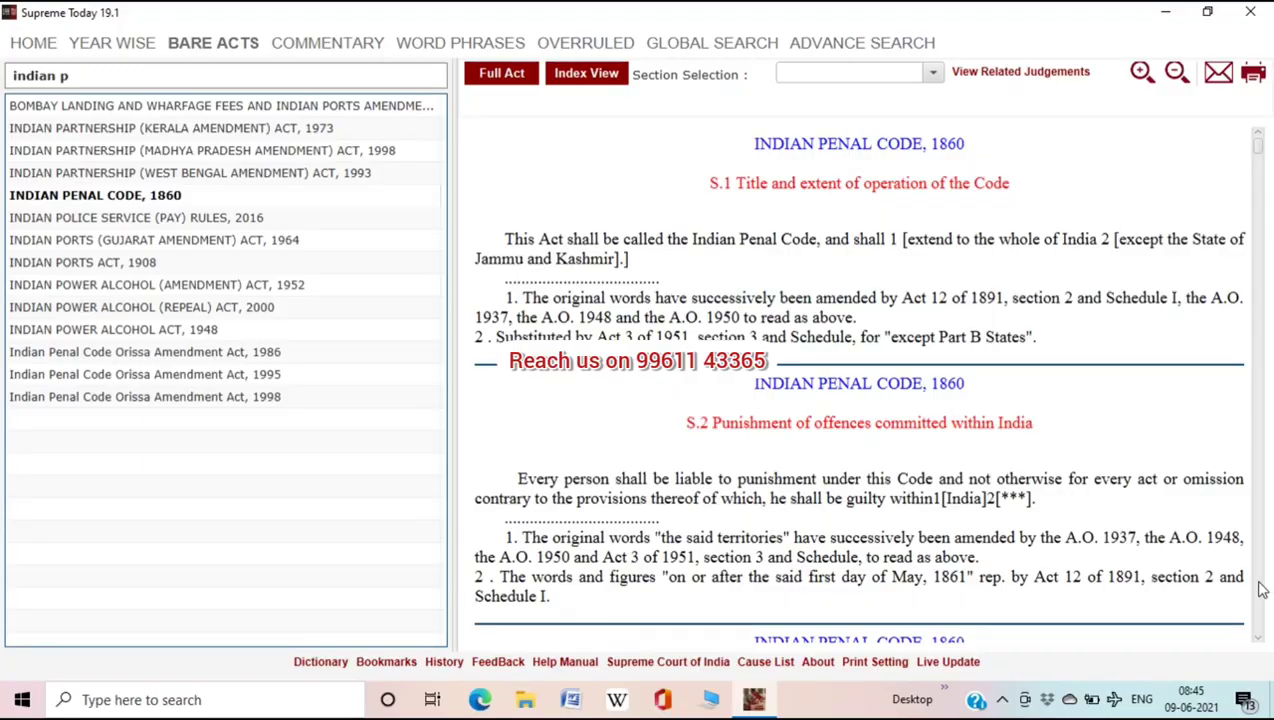
{"action": "scroll", "coordinate": [1262, 590], "scroll_direction": "down", "scroll_amount": 20}
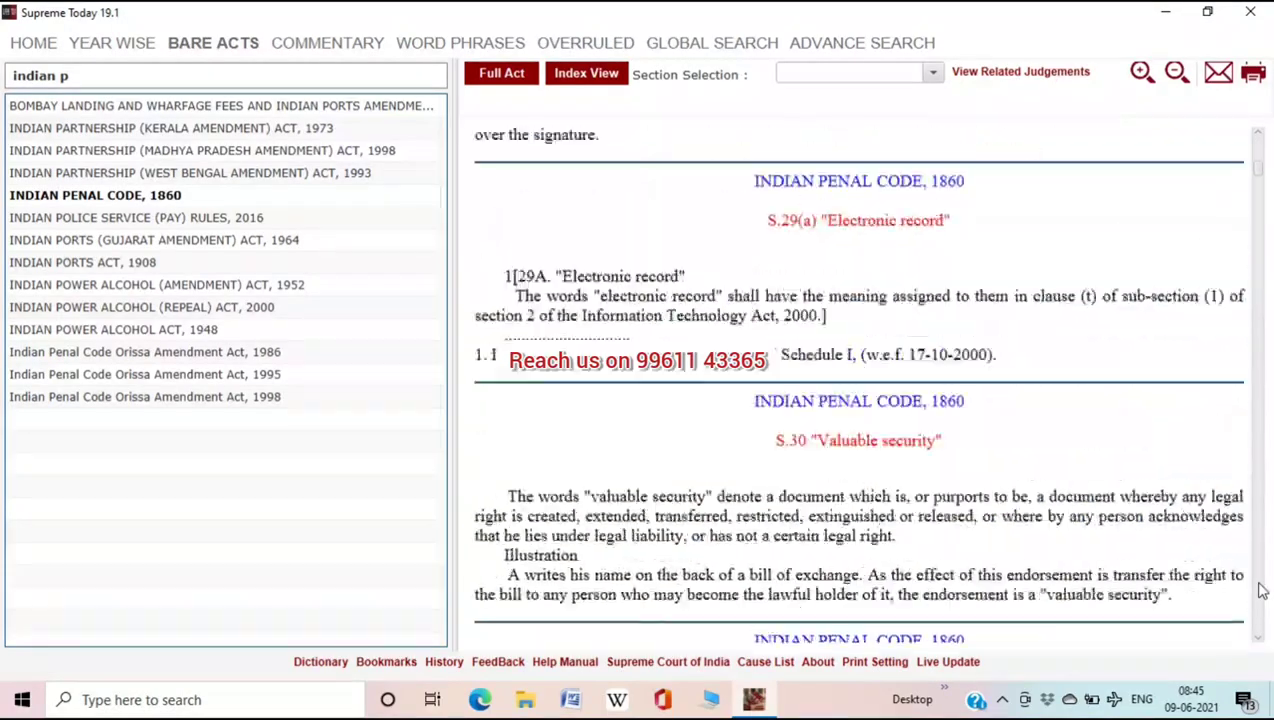
{"action": "scroll", "coordinate": [1262, 590], "scroll_direction": "down", "scroll_amount": 20}
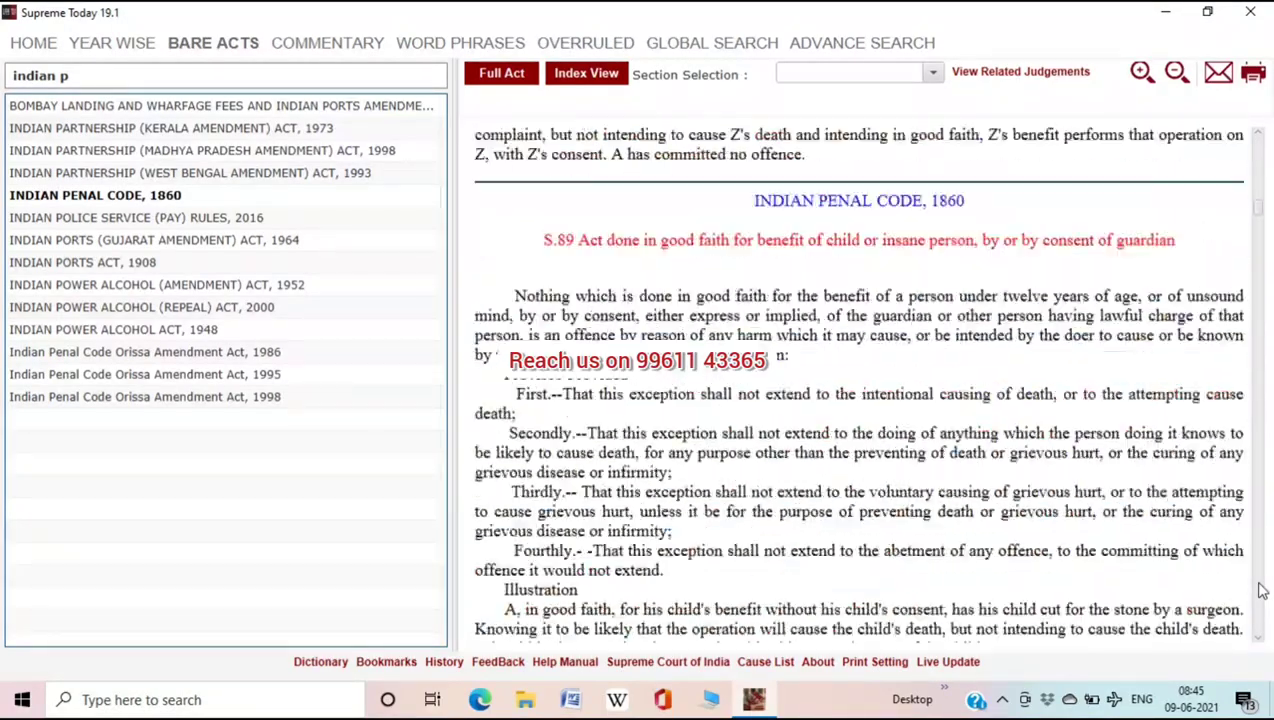
Display the section index of the Indian Penal Code, 1860 and look through its list of sections
{"action": "scroll", "coordinate": [1262, 590], "scroll_direction": "down", "scroll_amount": 10}
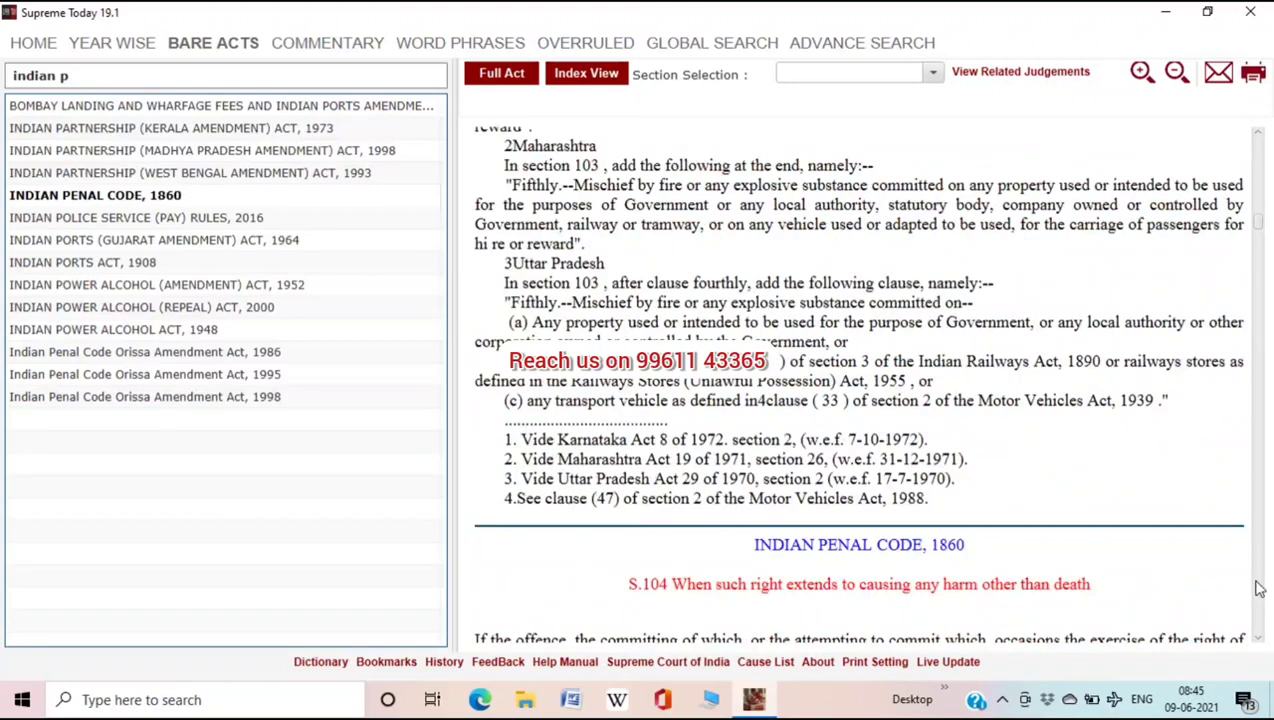
{"action": "left_click", "coordinate": [579, 80]}
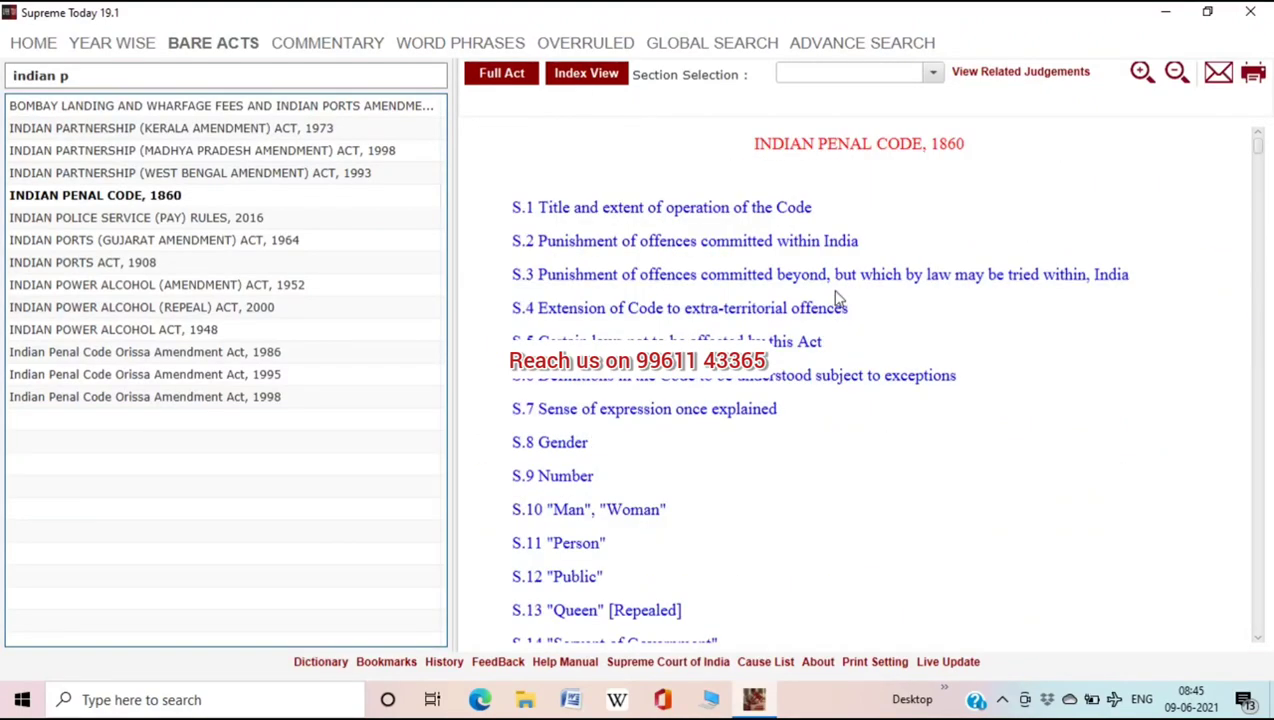
{"action": "left_click_drag", "start_coordinate": [1256, 148], "coordinate": [1270, 578]}
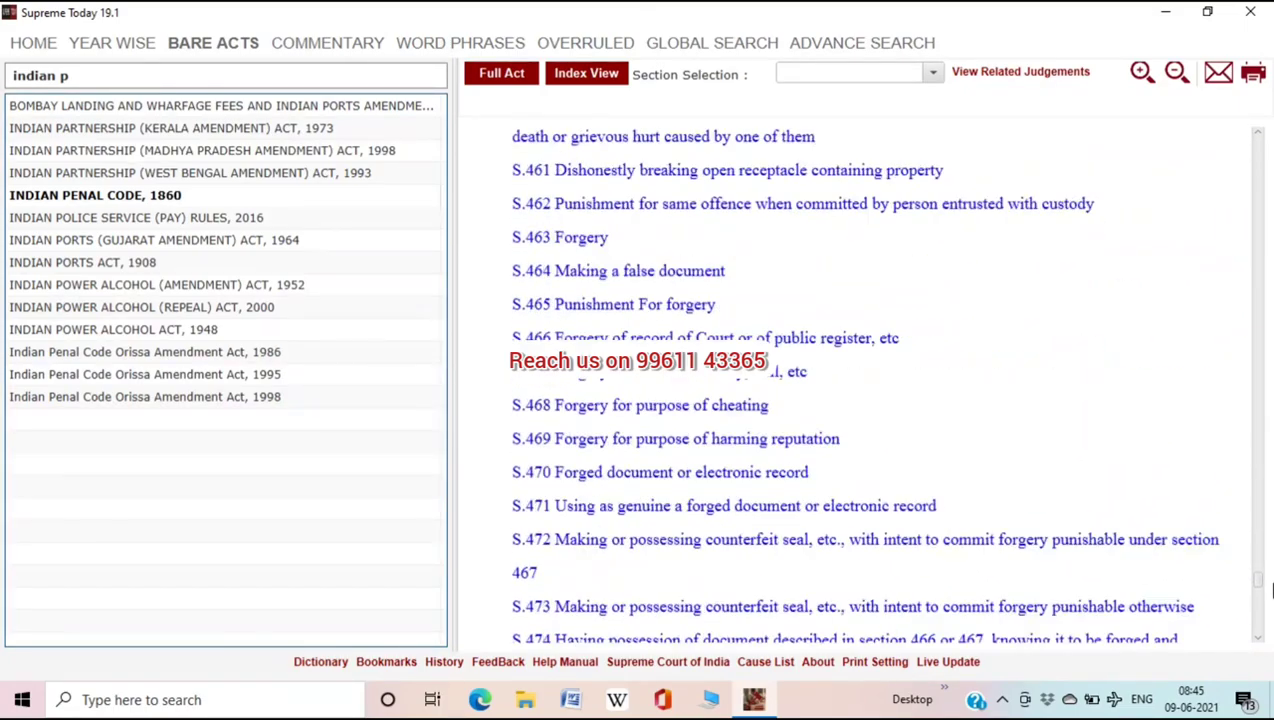
Display only Section 149 of the Indian Penal Code, 1860
{"action": "left_click", "coordinate": [821, 71]}
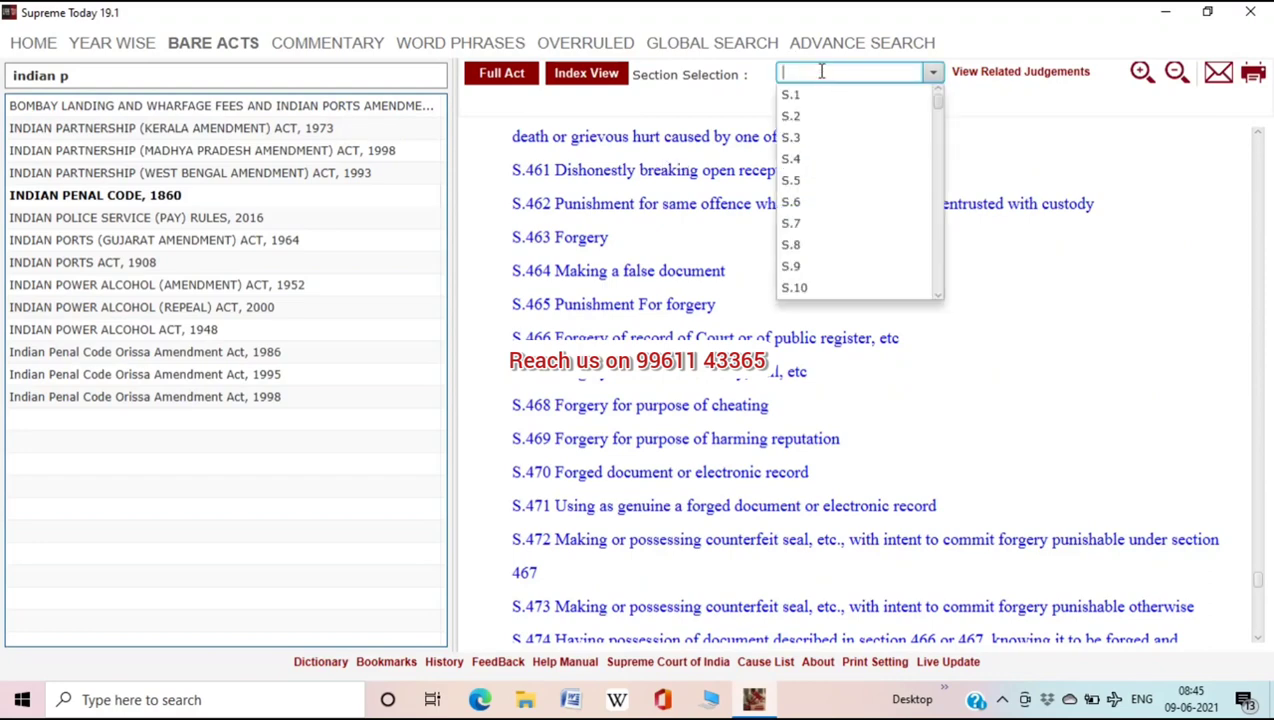
{"action": "type", "text": "149"}
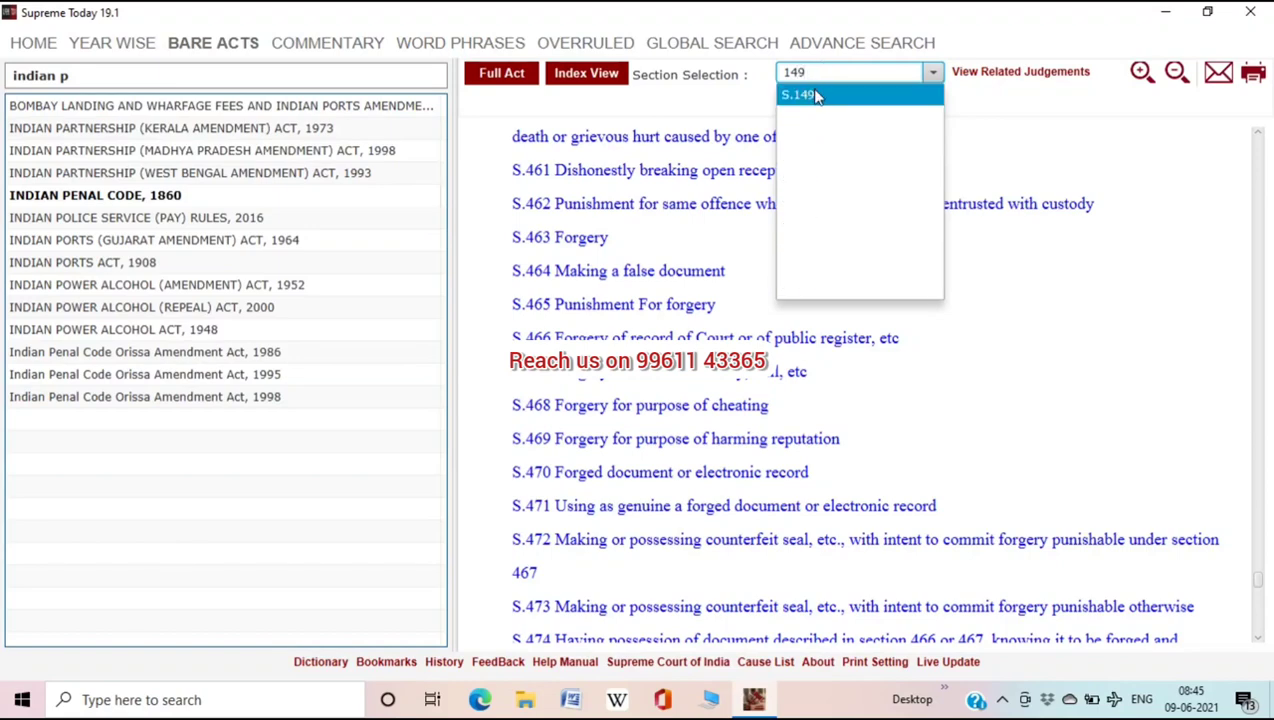
{"action": "left_click", "coordinate": [815, 95]}
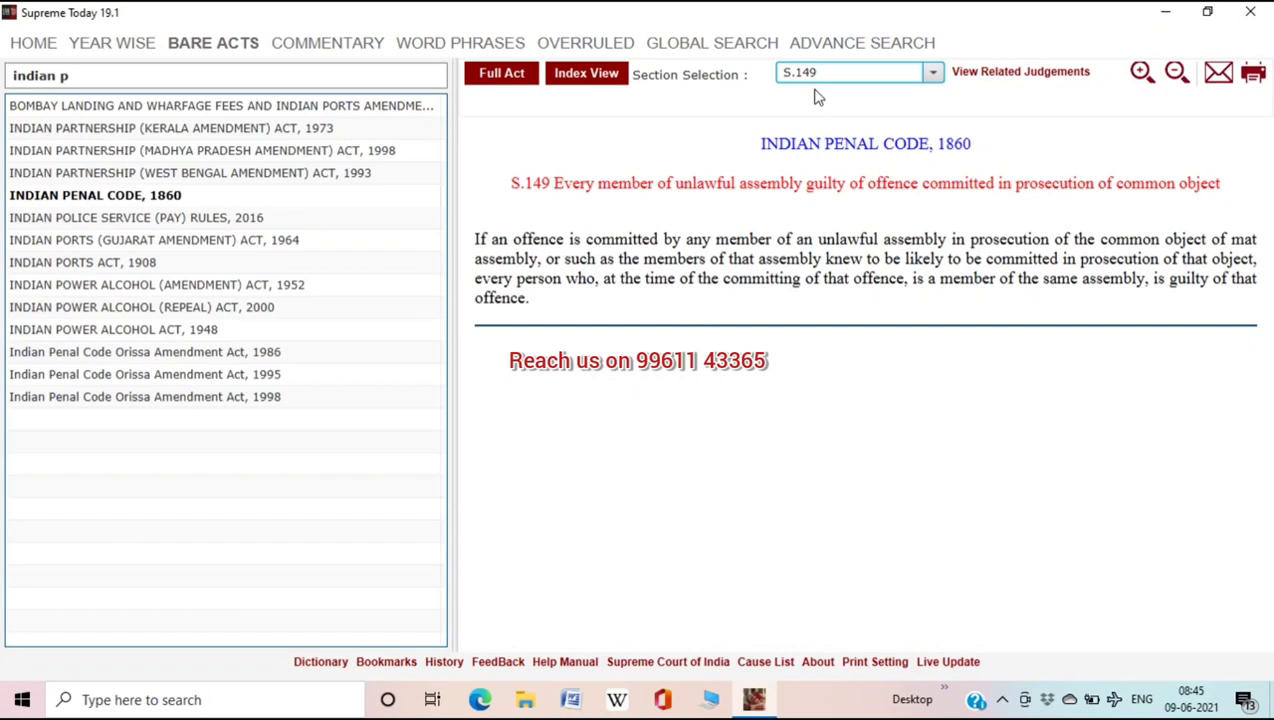
List the judgements related to Section 149, return to the bare act text and try enlarging and reducing its size
{"action": "left_click", "coordinate": [999, 80]}
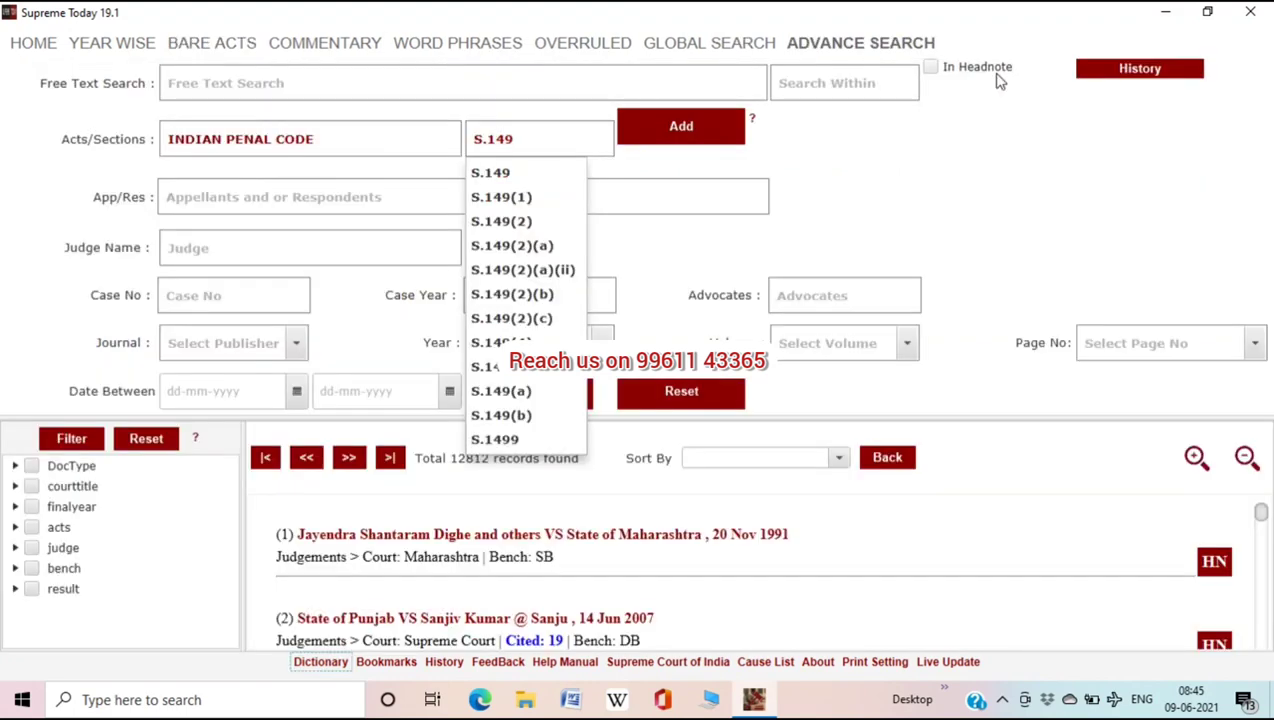
{"action": "left_click", "coordinate": [920, 152]}
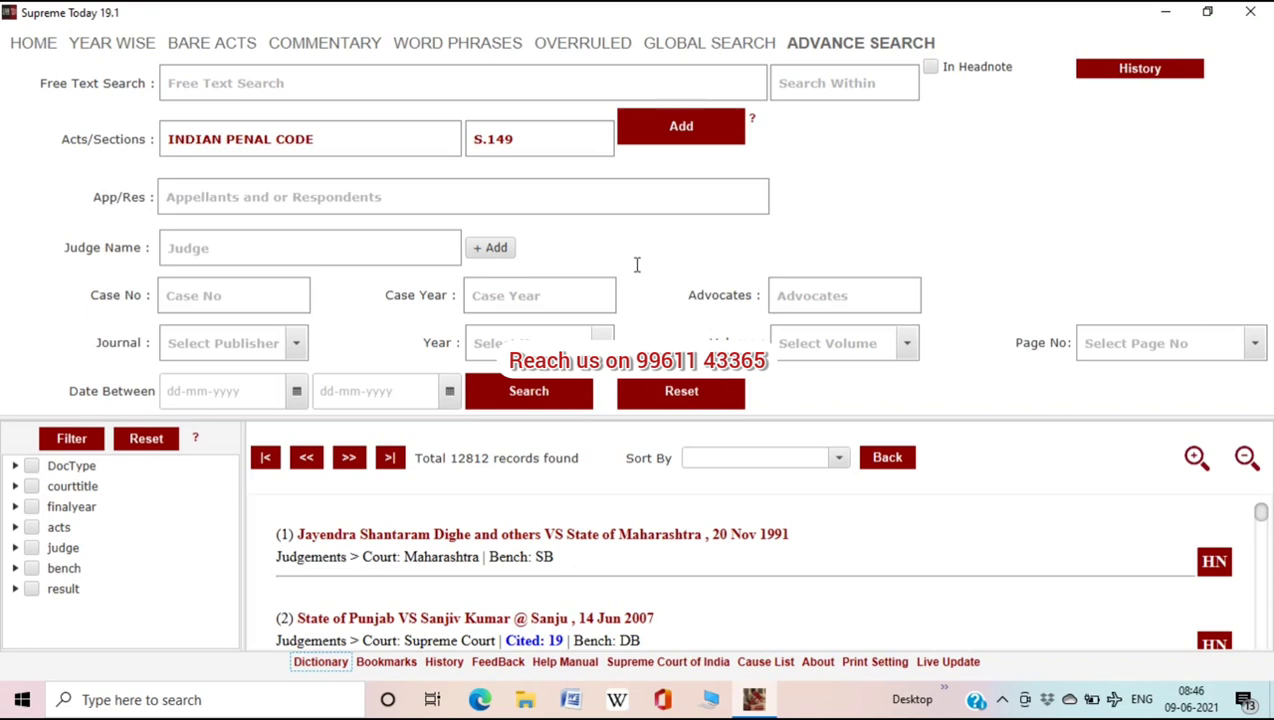
{"action": "left_click", "coordinate": [252, 42]}
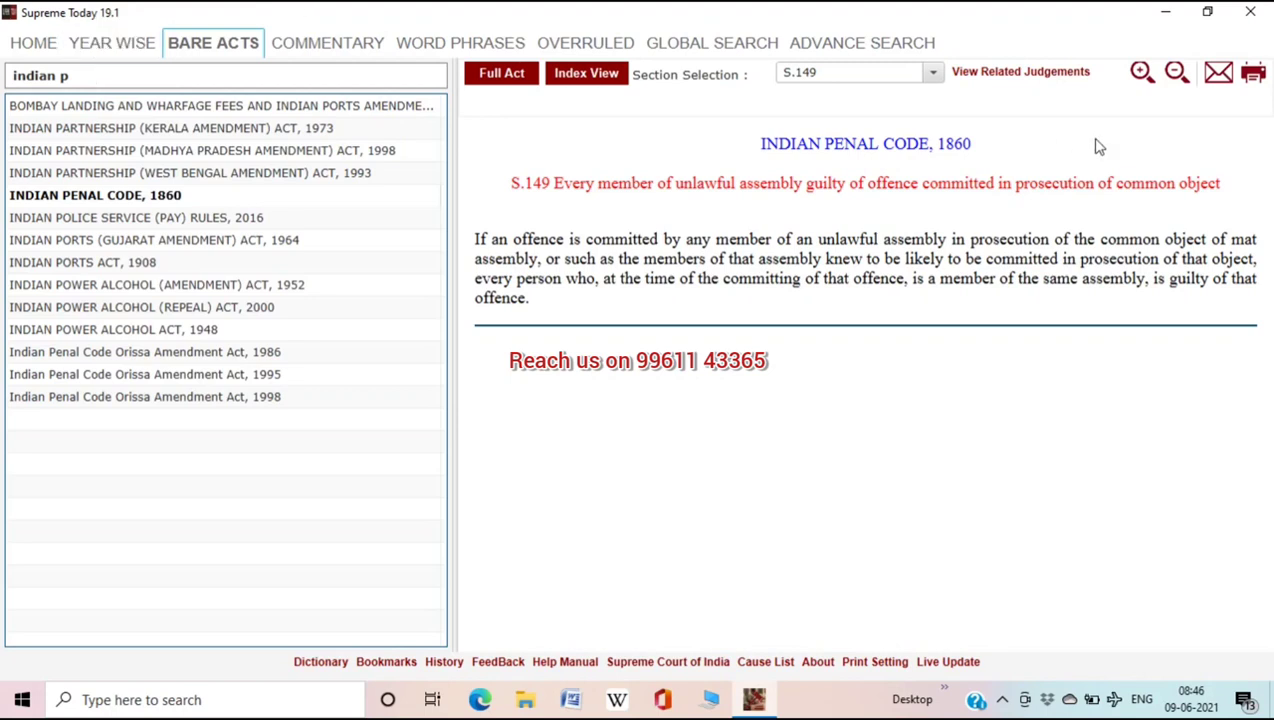
{"action": "left_click", "coordinate": [1141, 74]}
{"action": "left_click", "coordinate": [1181, 78]}
Filter the commentaries with "india" and open INDIAN PENAL CODE, 1860 [Exhaustive Commentary]
{"action": "left_click", "coordinate": [322, 56]}
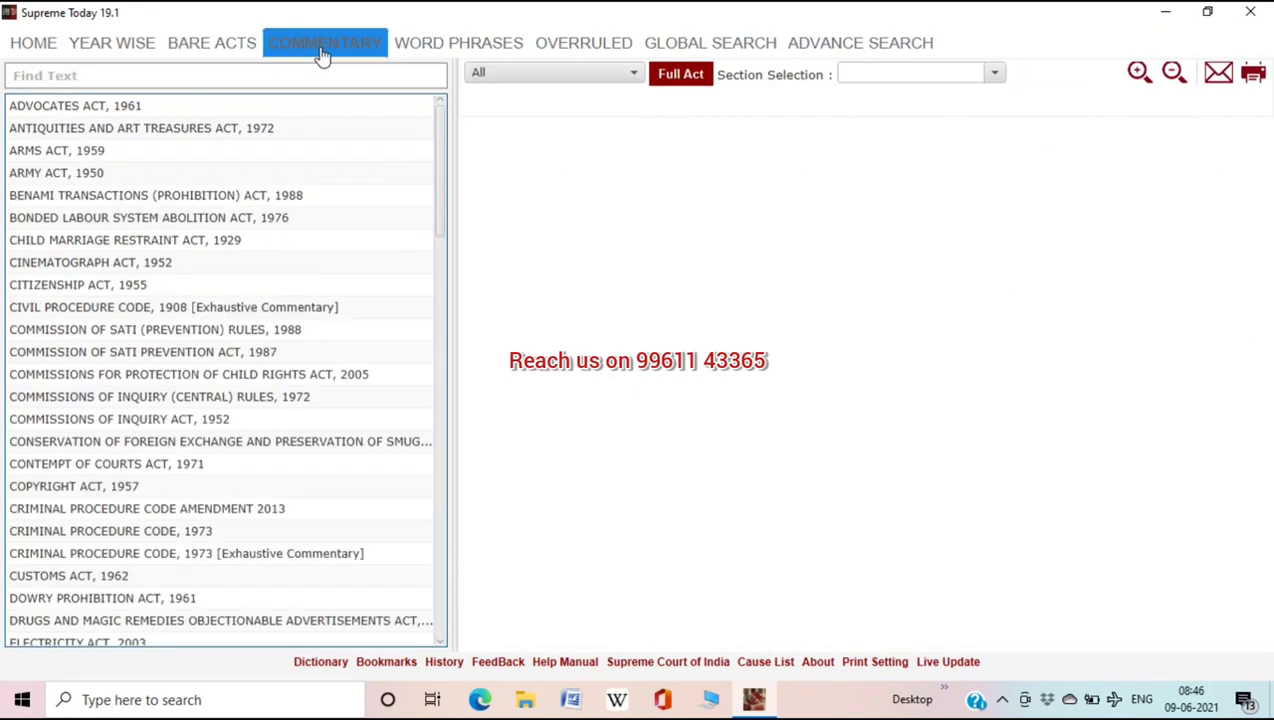
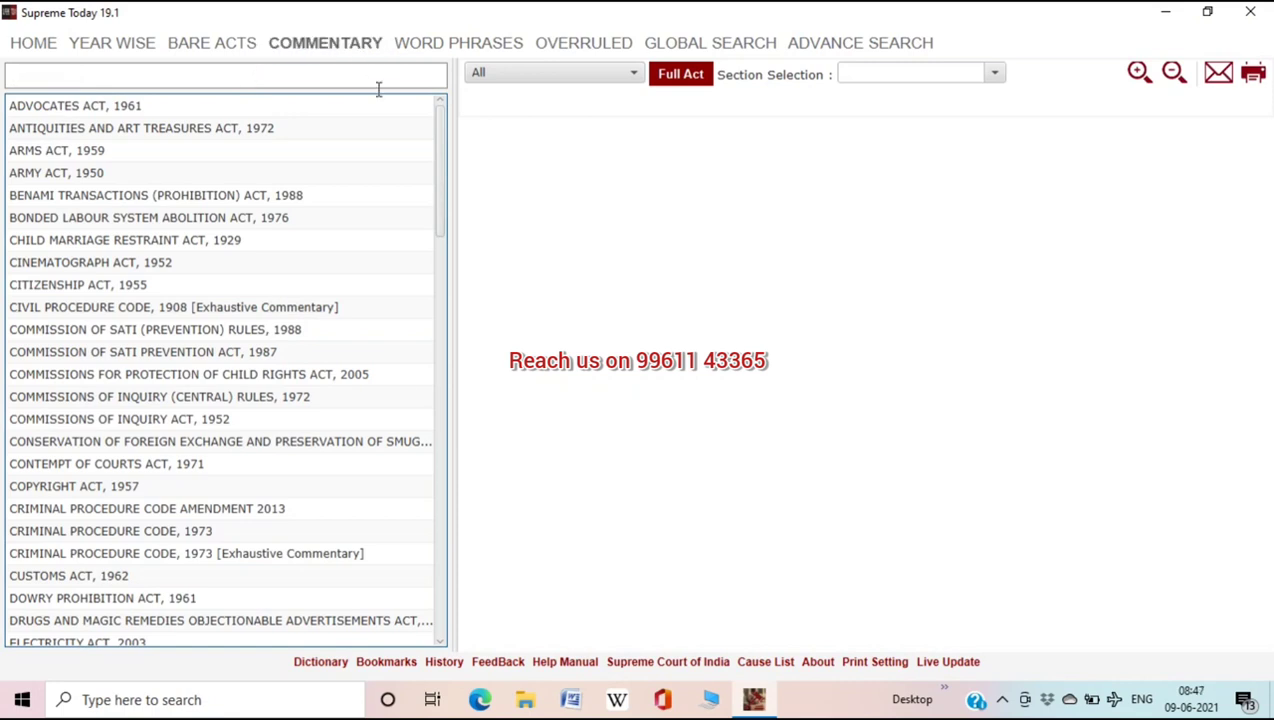
{"action": "left_click", "coordinate": [557, 143]}
{"action": "left_click", "coordinate": [270, 83]}
{"action": "type", "text": "india"}
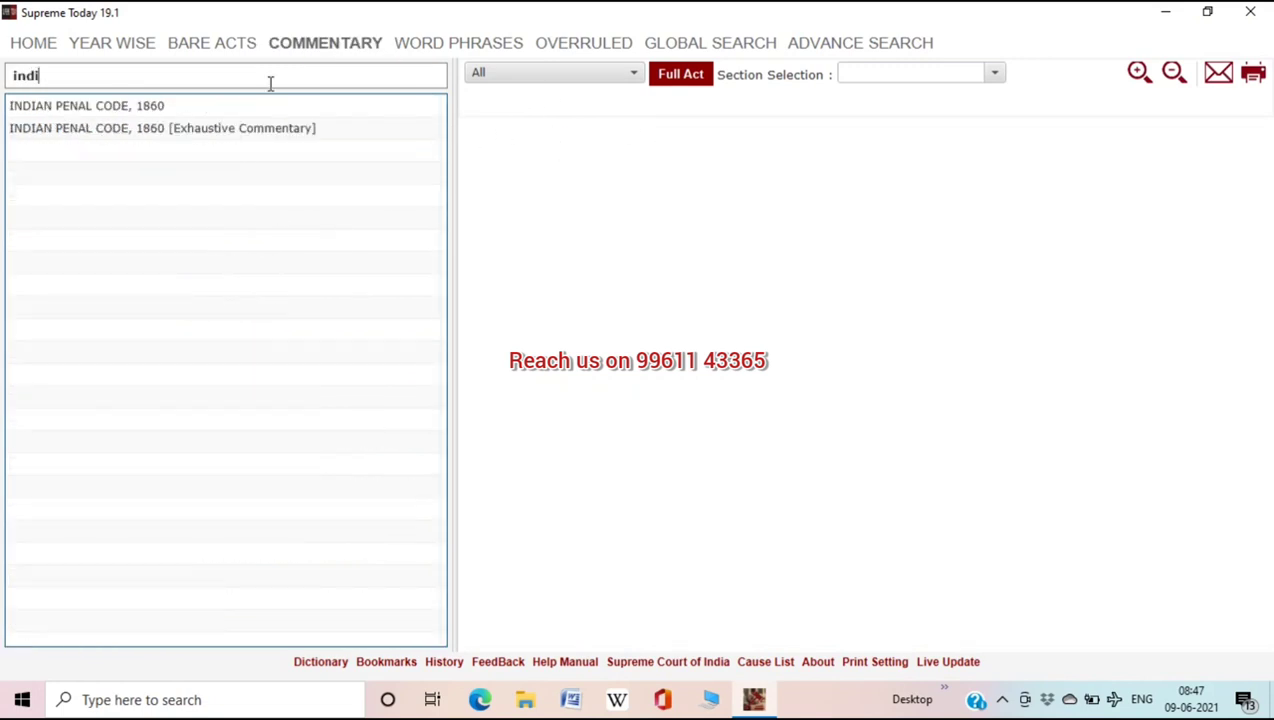
{"action": "left_click", "coordinate": [259, 130]}
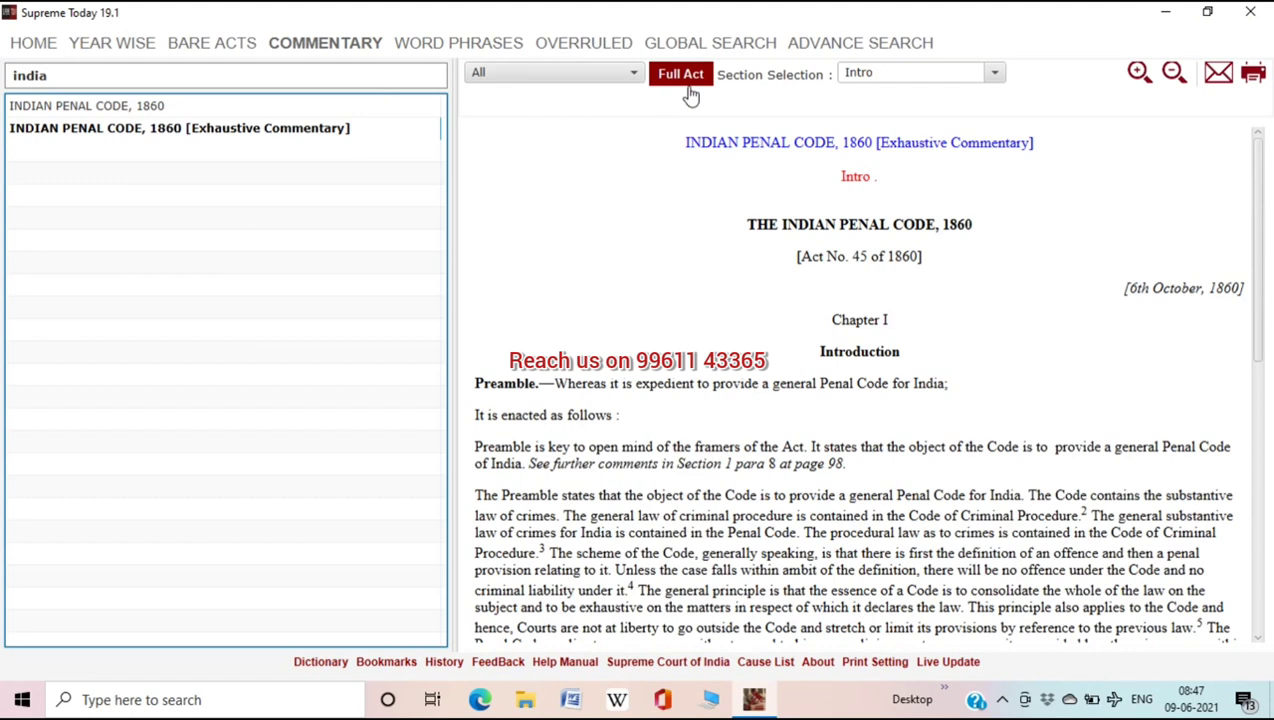
Display the exhaustive commentary on Section 149
{"action": "left_click", "coordinate": [886, 74]}
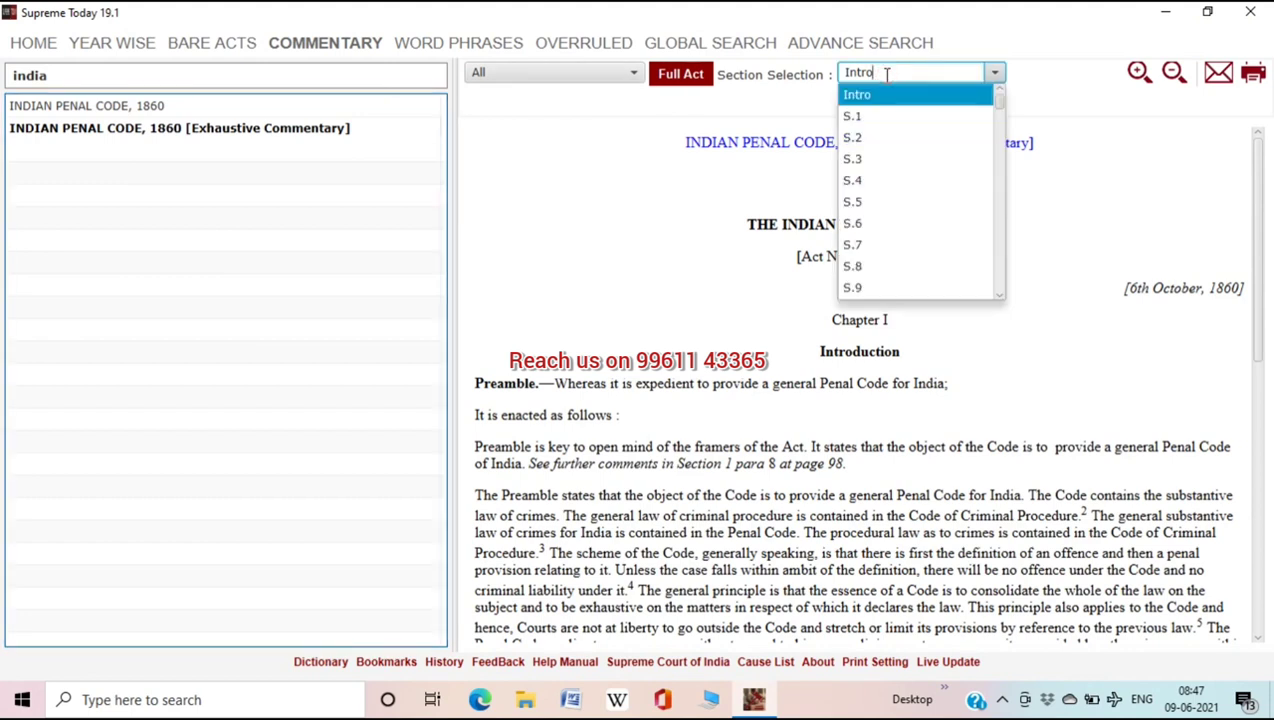
{"action": "type", "text": "149"}
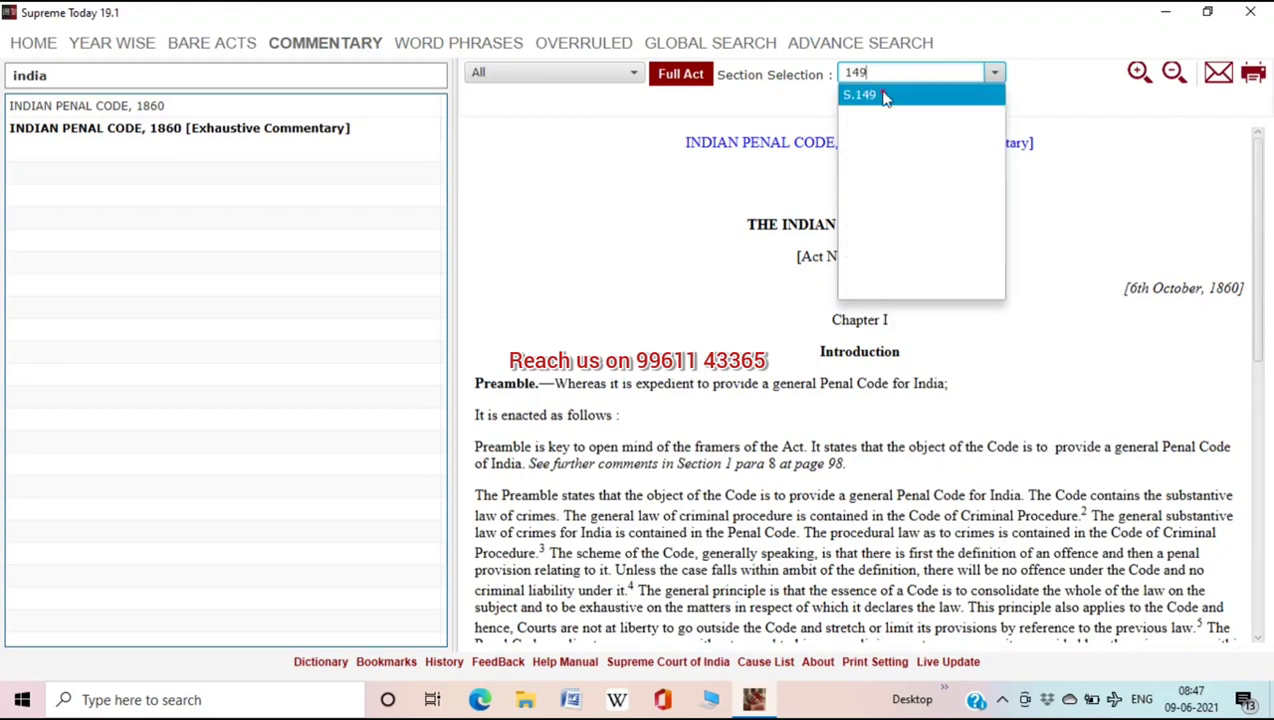
{"action": "left_click", "coordinate": [862, 95]}
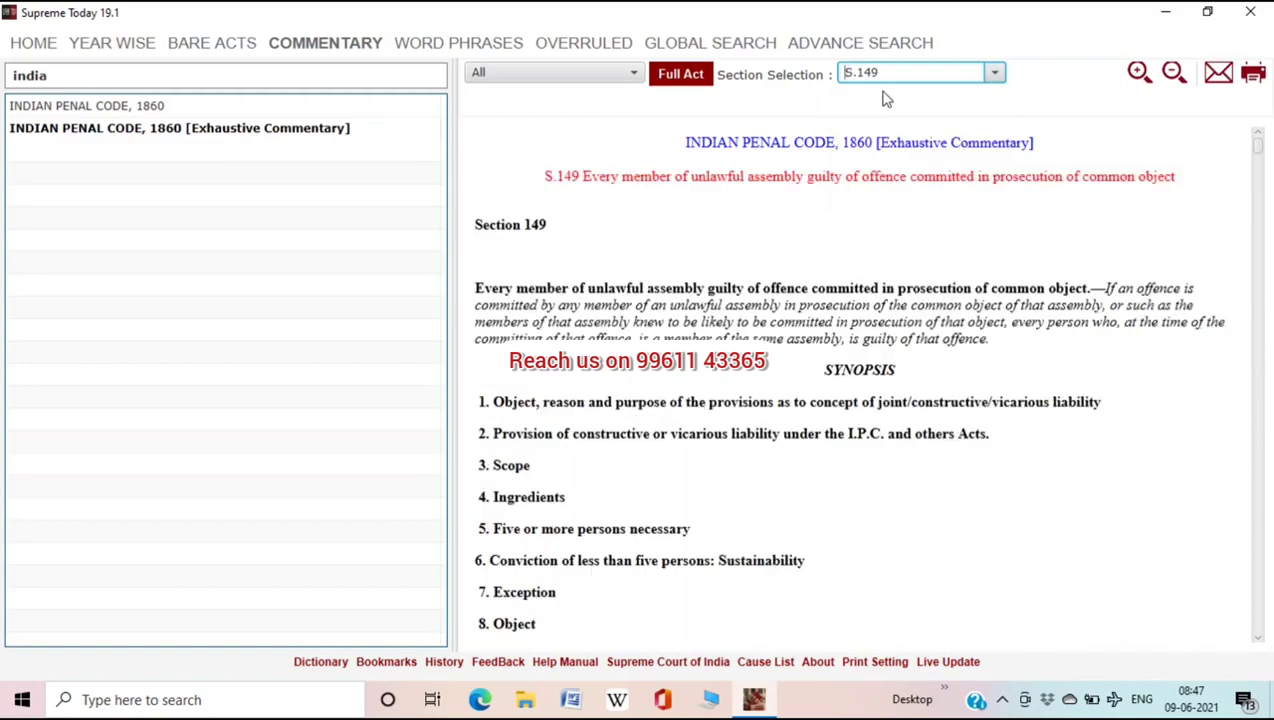
Look through the Section 149 commentary, view the cited judgement 2010(5) Supreme 241 and close it
{"action": "left_click", "coordinate": [1262, 159]}
{"action": "left_click_drag", "start_coordinate": [1262, 159], "coordinate": [1262, 462]}
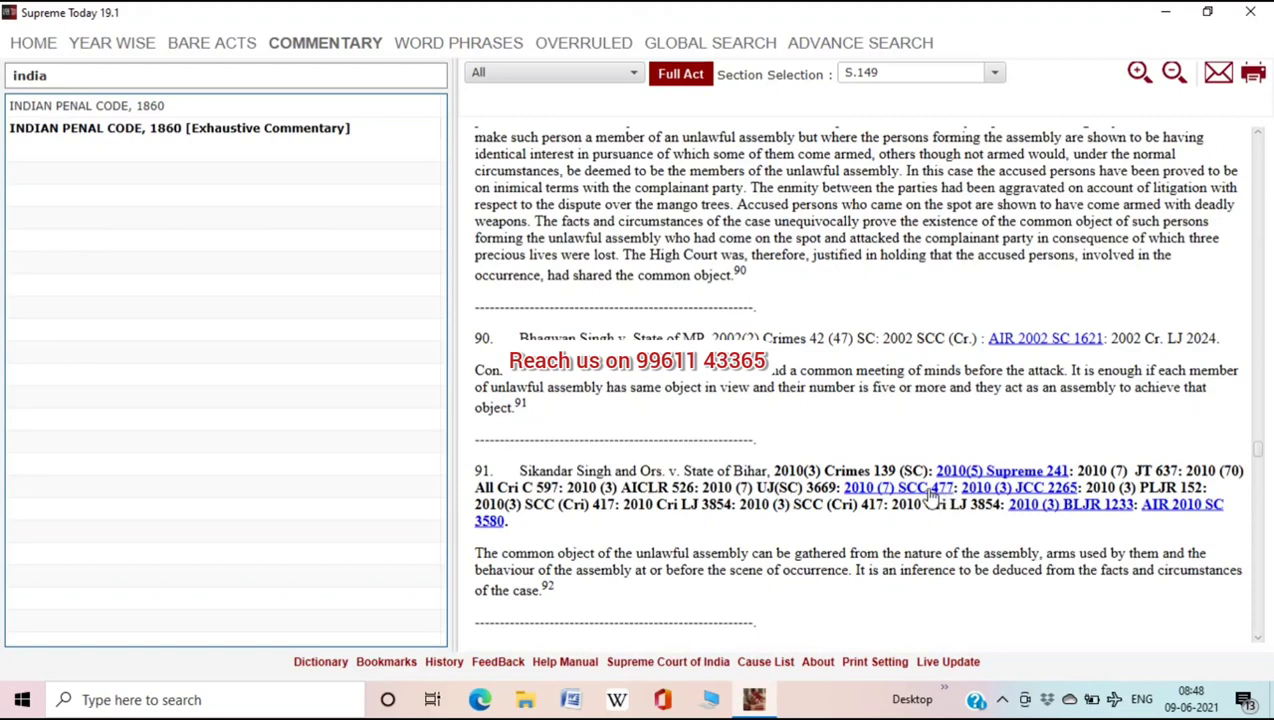
{"action": "left_click", "coordinate": [977, 478]}
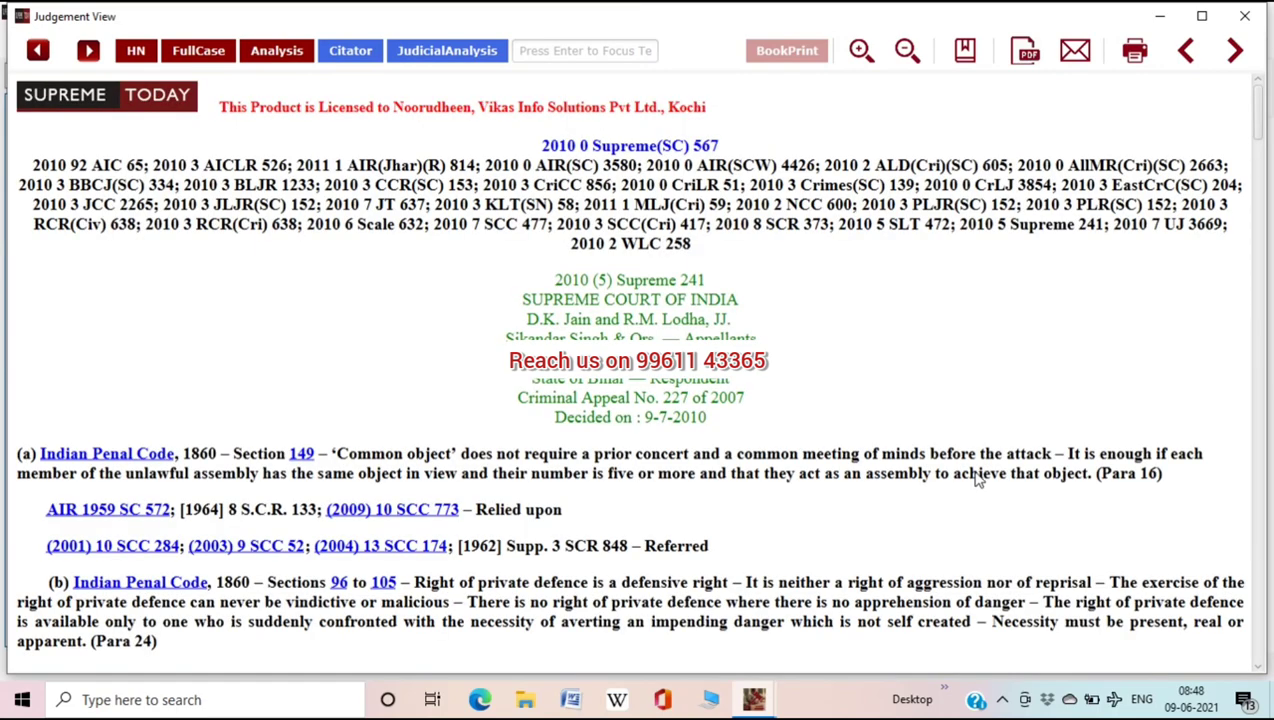
{"action": "left_click", "coordinate": [1247, 18]}
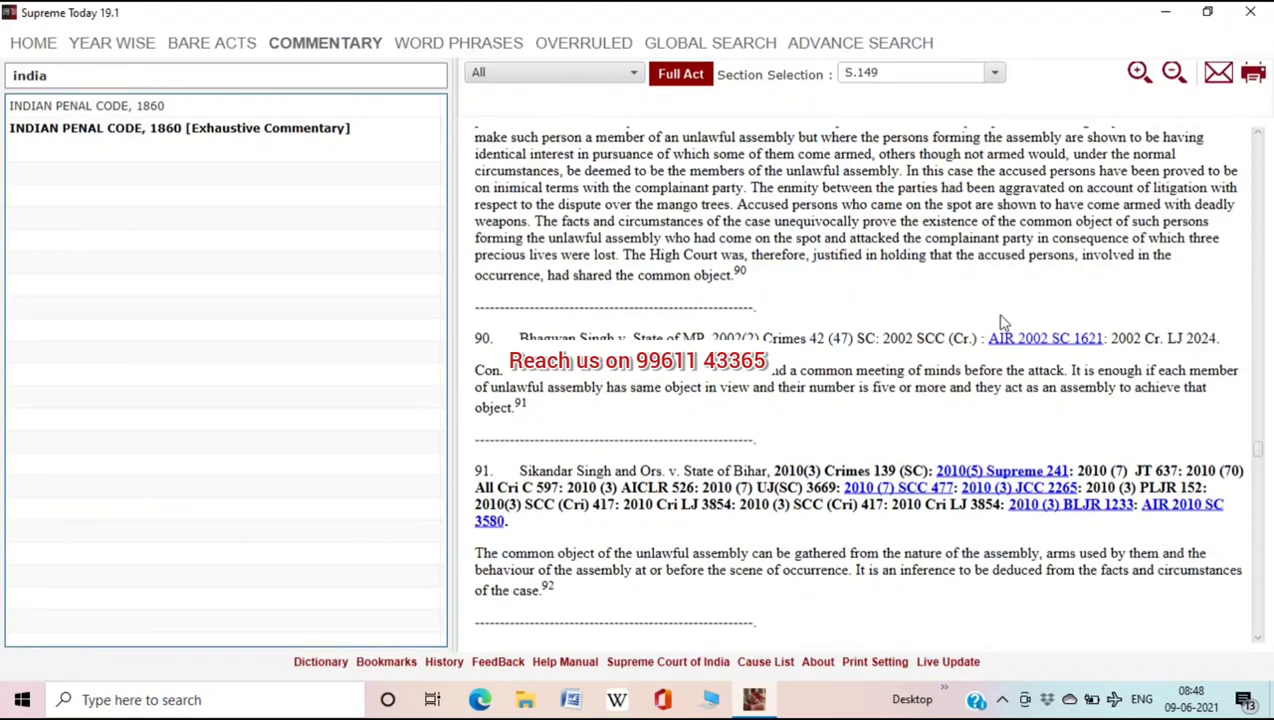
Find "fraud" among the word phrases, read through the Fraud entry and search the judgements for that term
{"action": "left_click", "coordinate": [458, 42]}
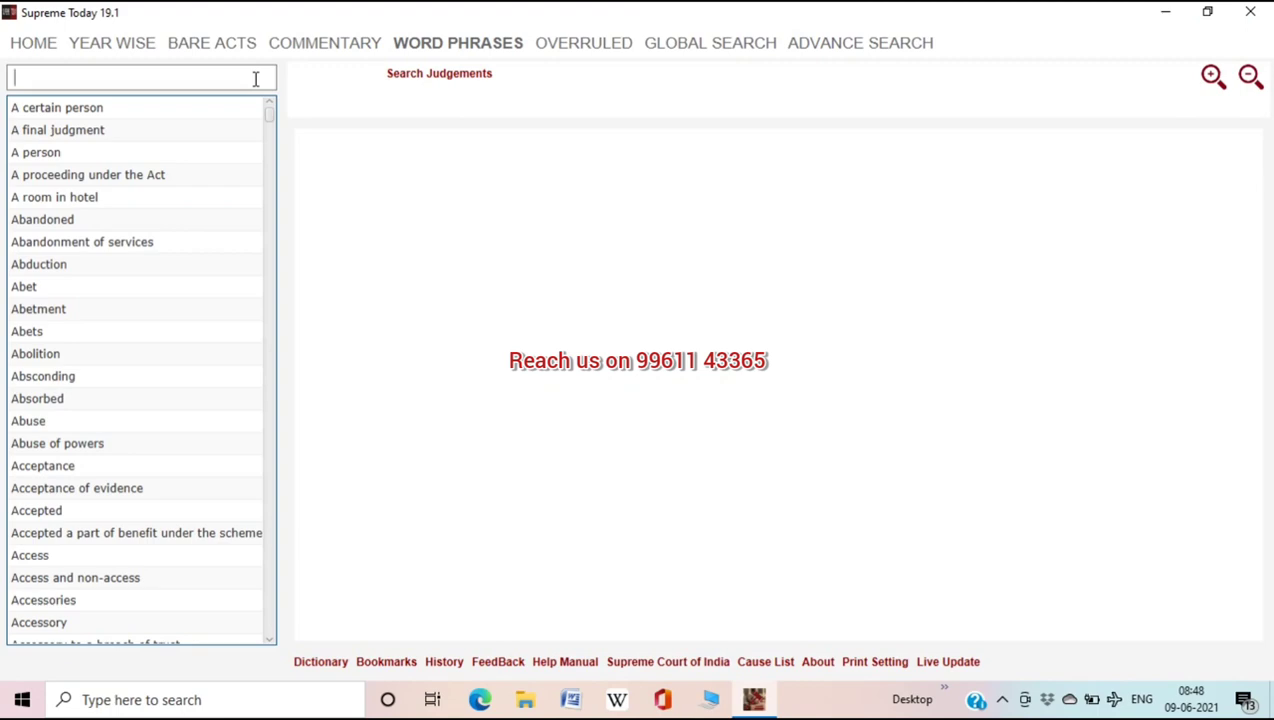
{"action": "type", "text": "fraud"}
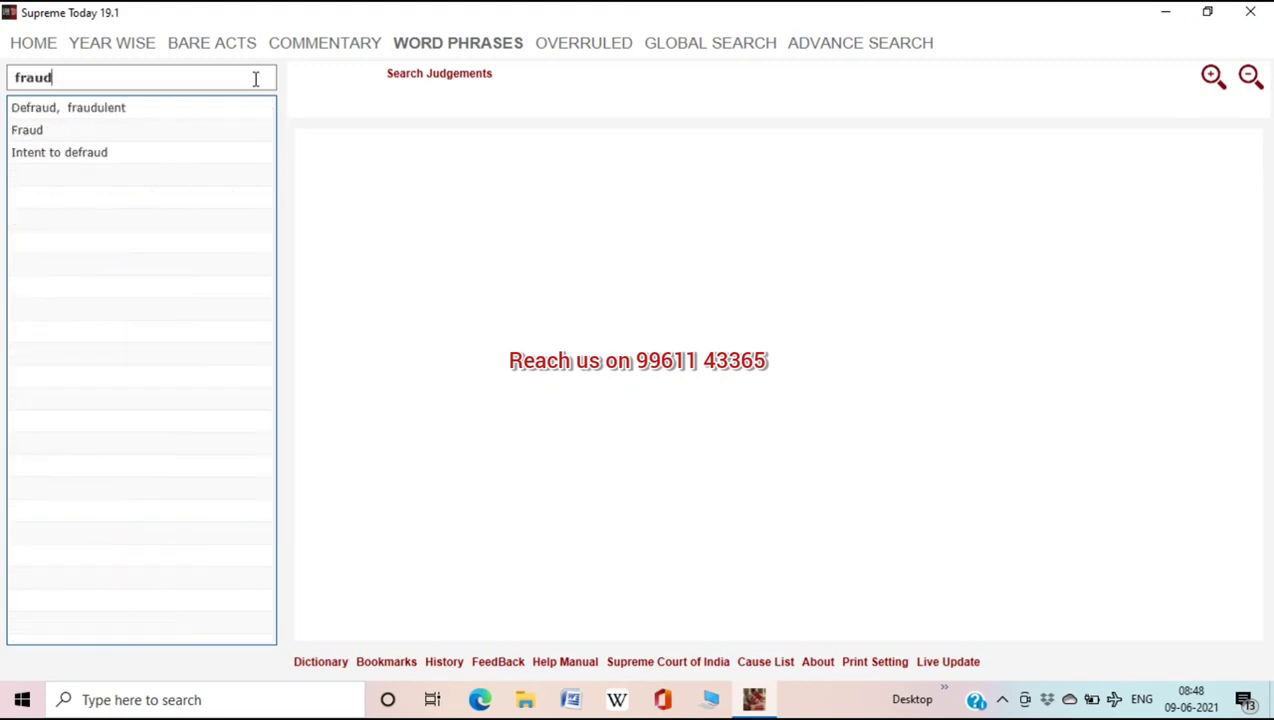
{"action": "left_click", "coordinate": [162, 131]}
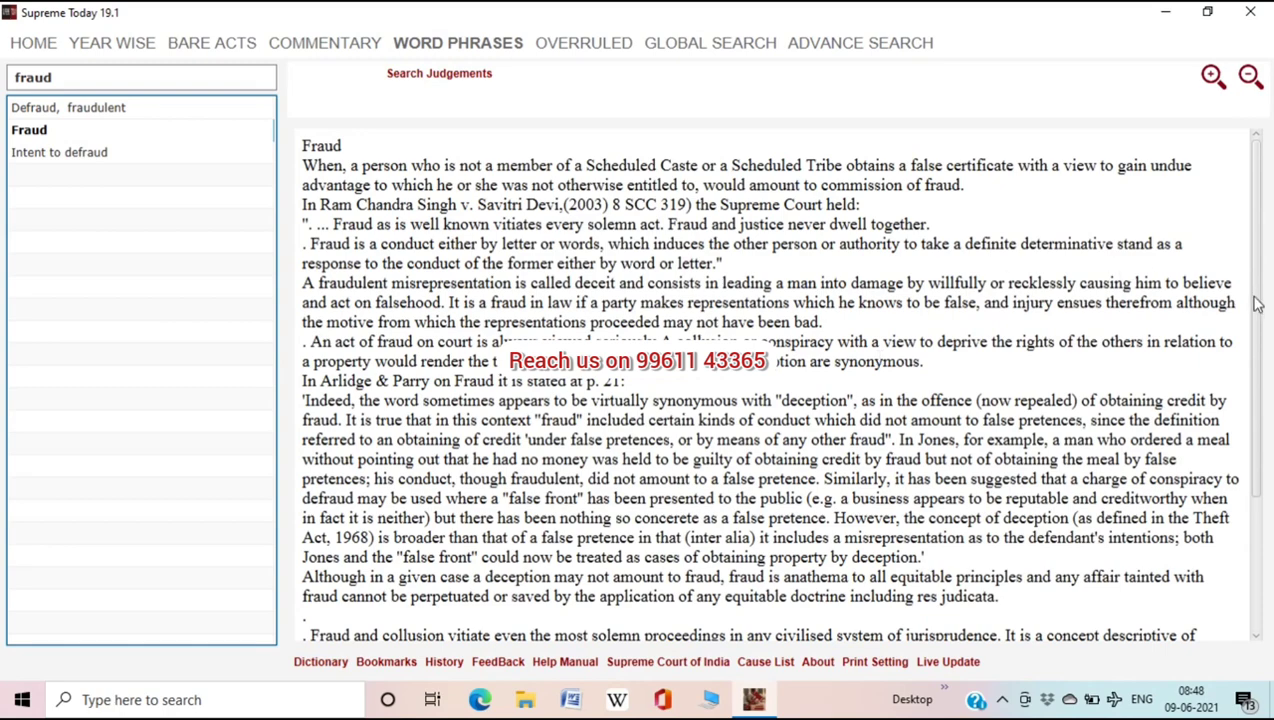
{"action": "left_click_drag", "start_coordinate": [1258, 305], "coordinate": [1260, 430]}
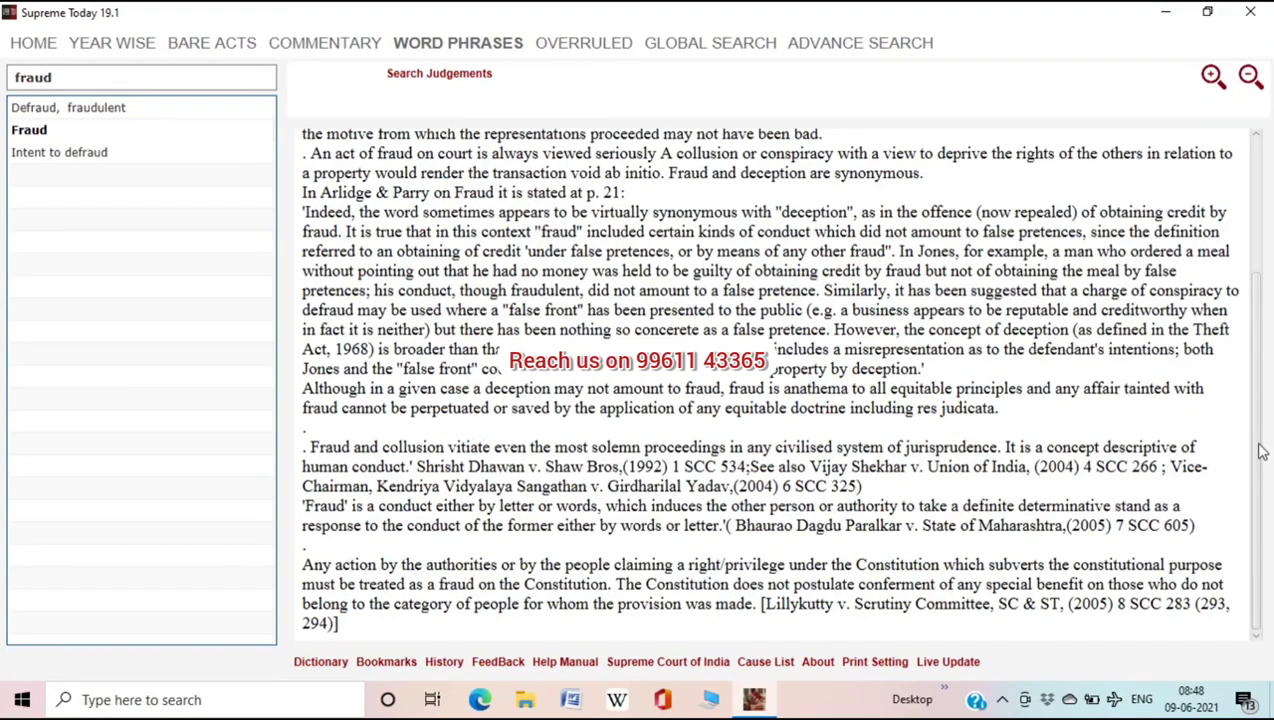
{"action": "left_click_drag", "start_coordinate": [1259, 440], "coordinate": [1256, 310]}
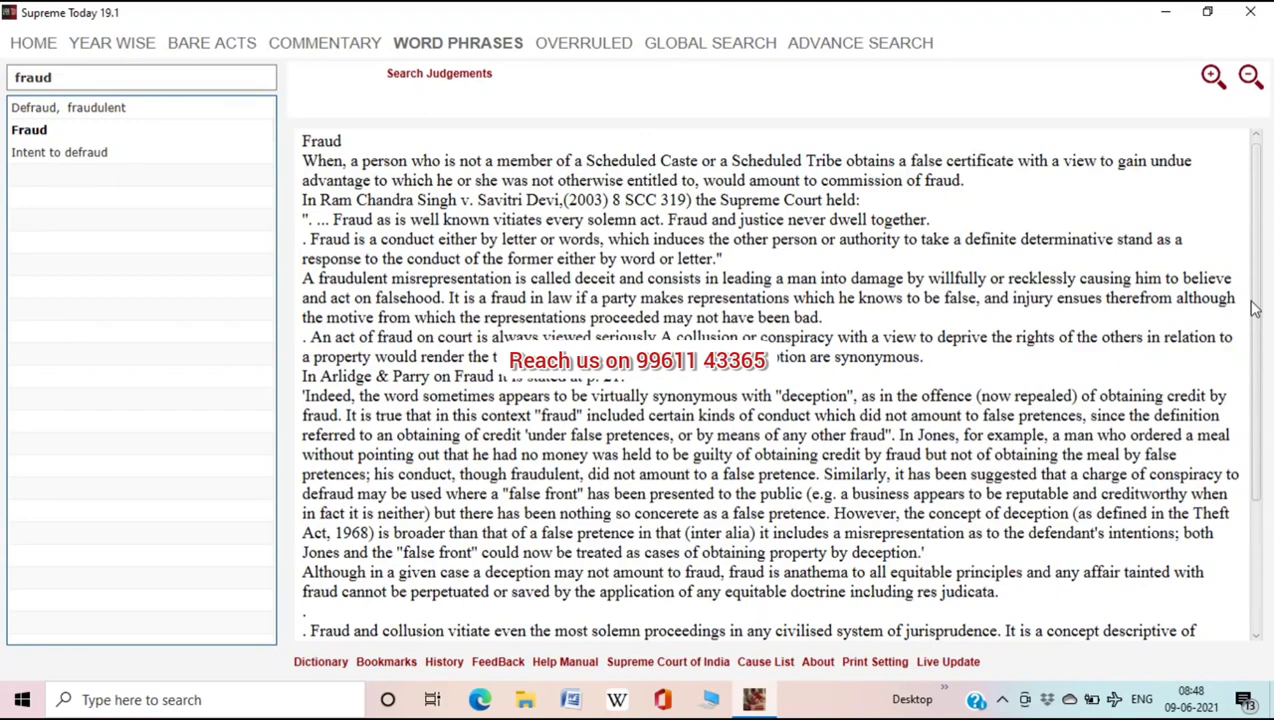
{"action": "left_click", "coordinate": [1258, 292]}
{"action": "left_click_drag", "start_coordinate": [1259, 293], "coordinate": [1254, 245]}
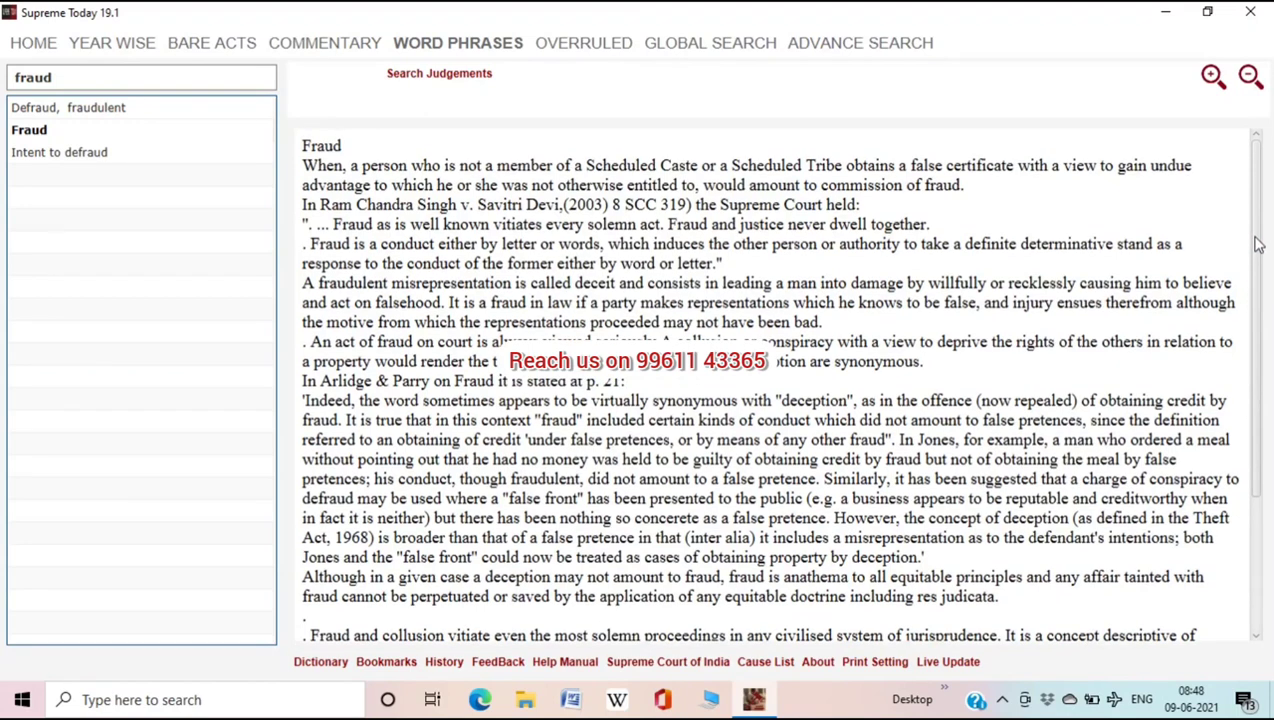
{"action": "left_click", "coordinate": [462, 78]}
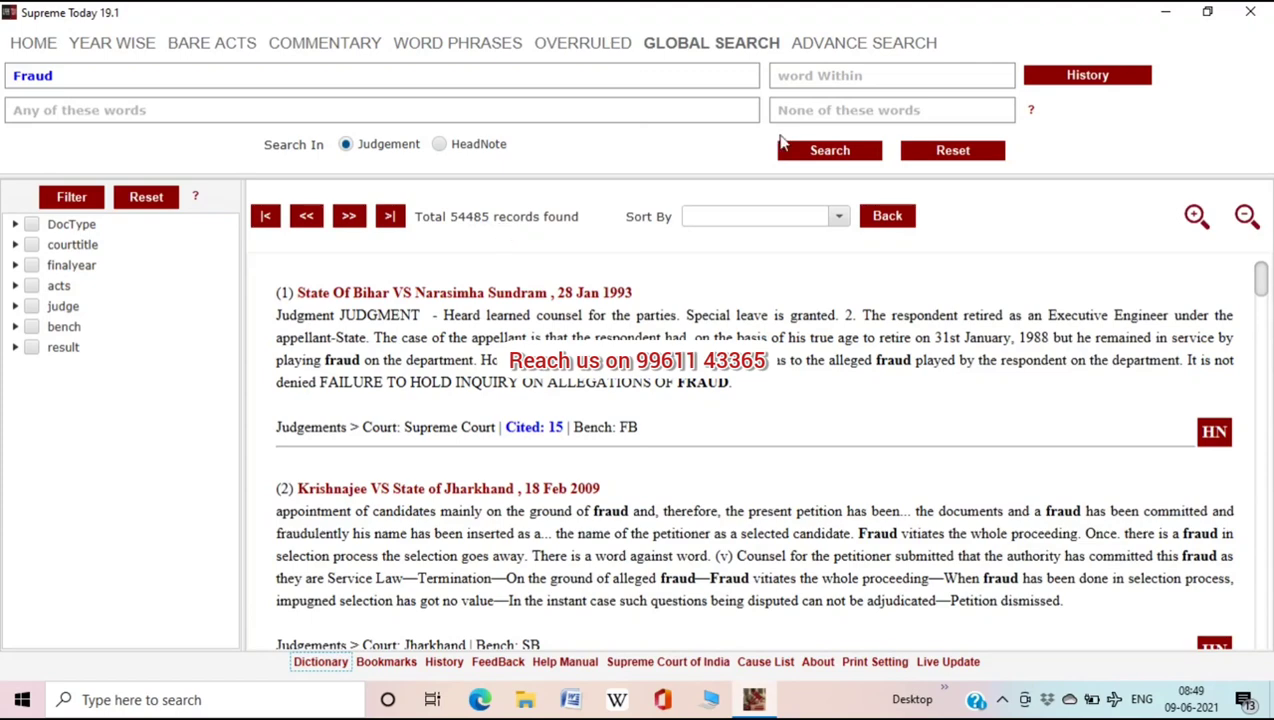
Filter the overruled cases by part of a party's name and select the overruling case of entry 334
{"action": "left_click", "coordinate": [565, 52]}
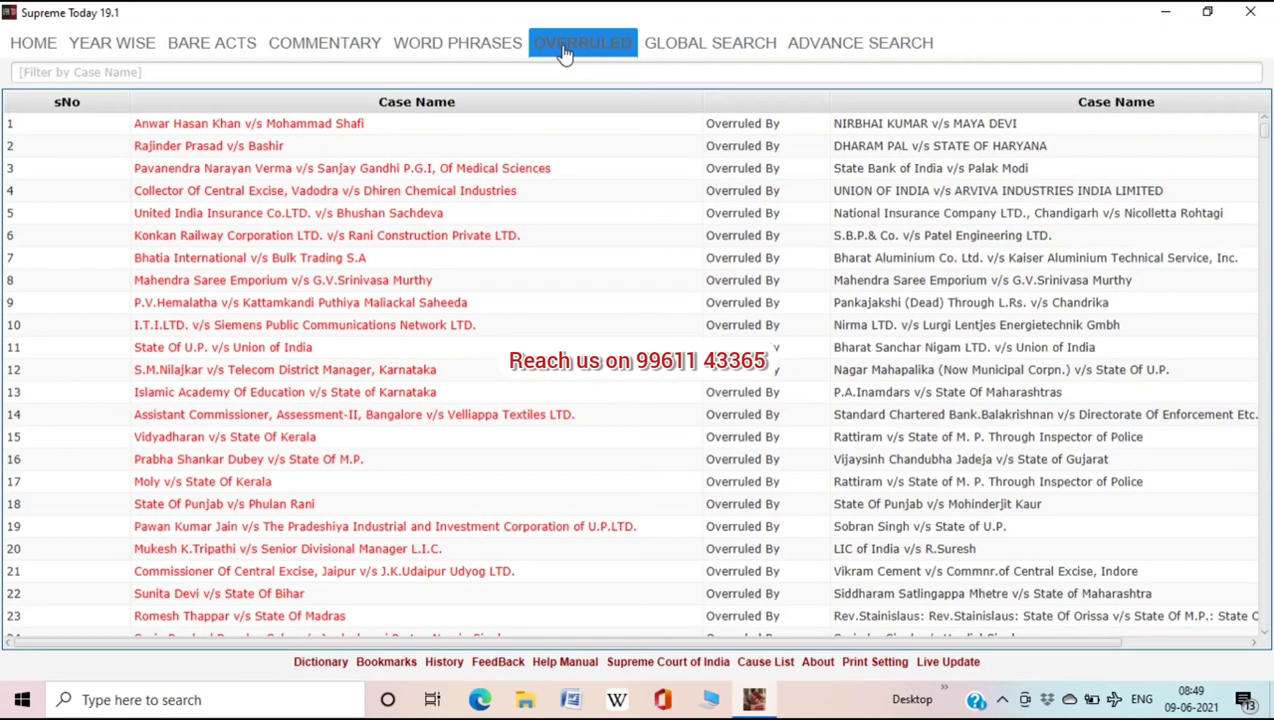
{"action": "left_click", "coordinate": [287, 76]}
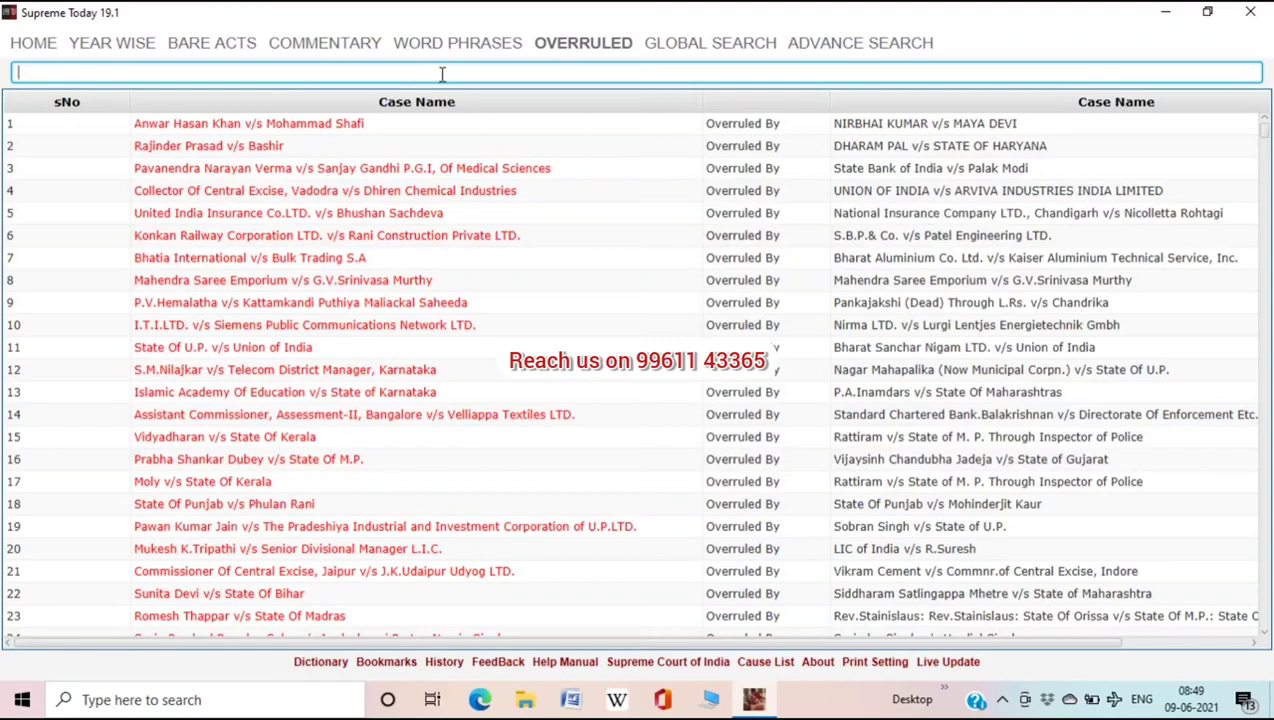
{"action": "type", "text": "g"}
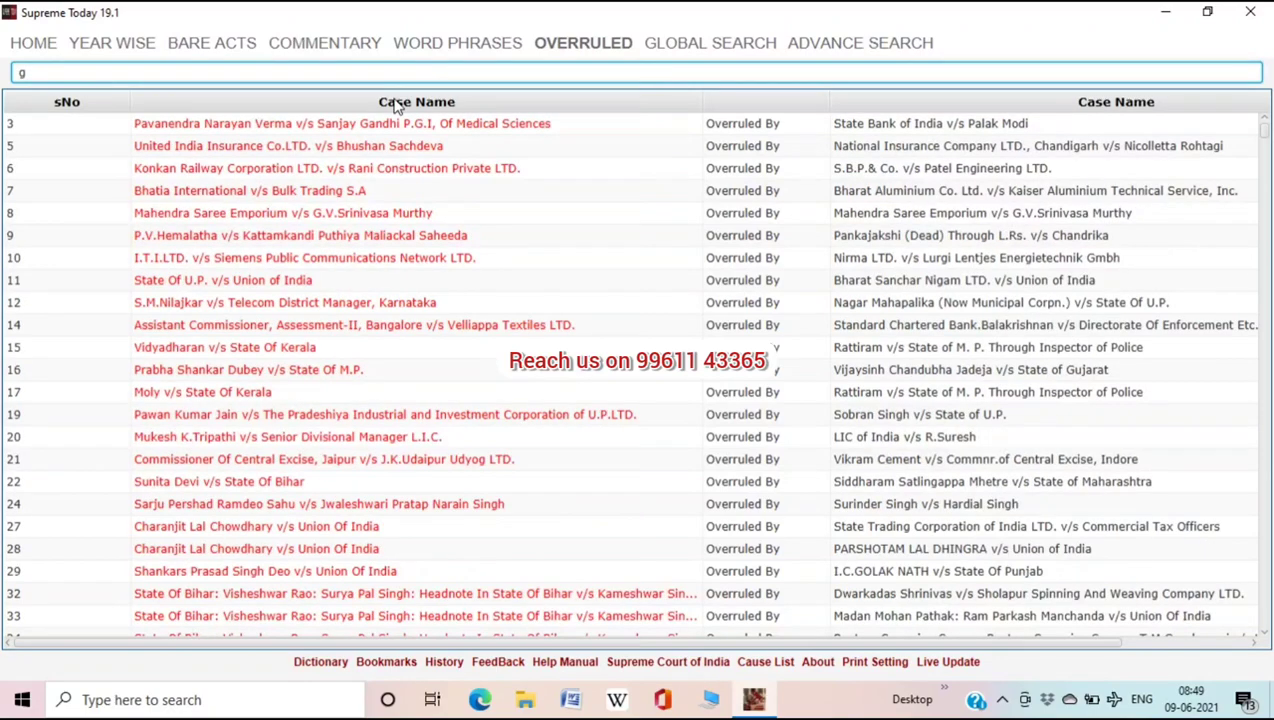
{"action": "type", "text": "opala"}
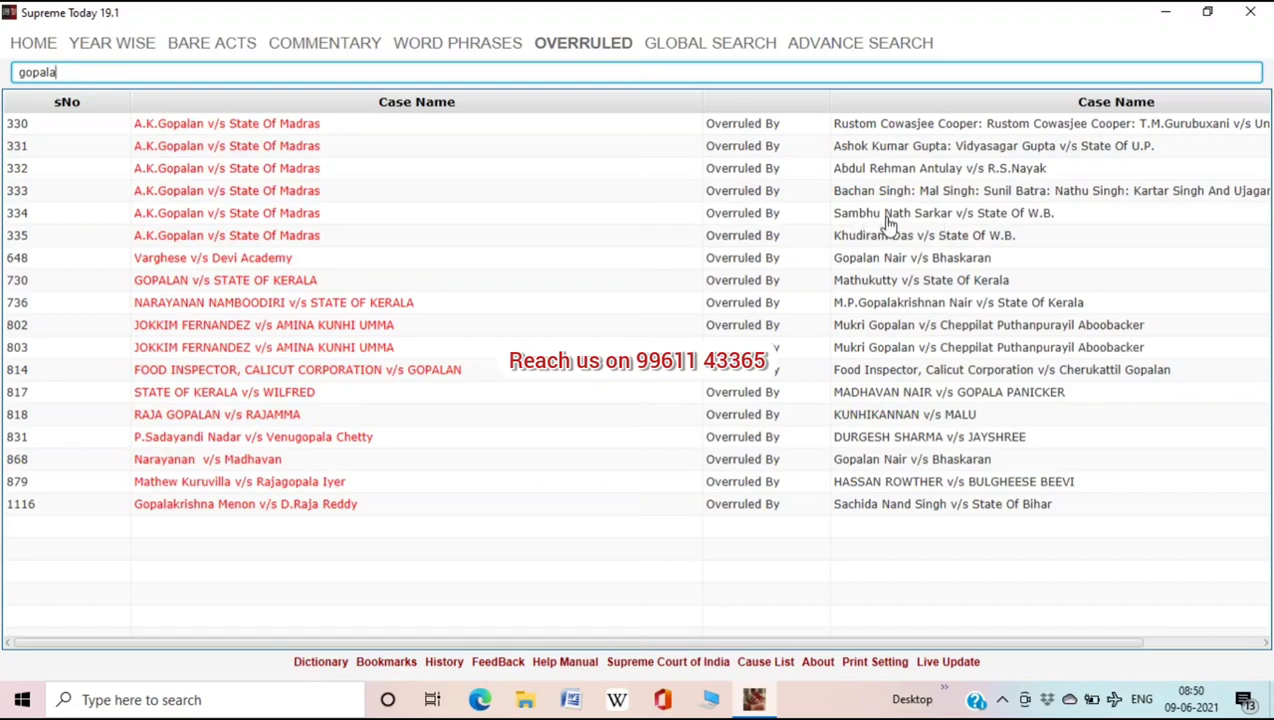
{"action": "left_click", "coordinate": [992, 218]}
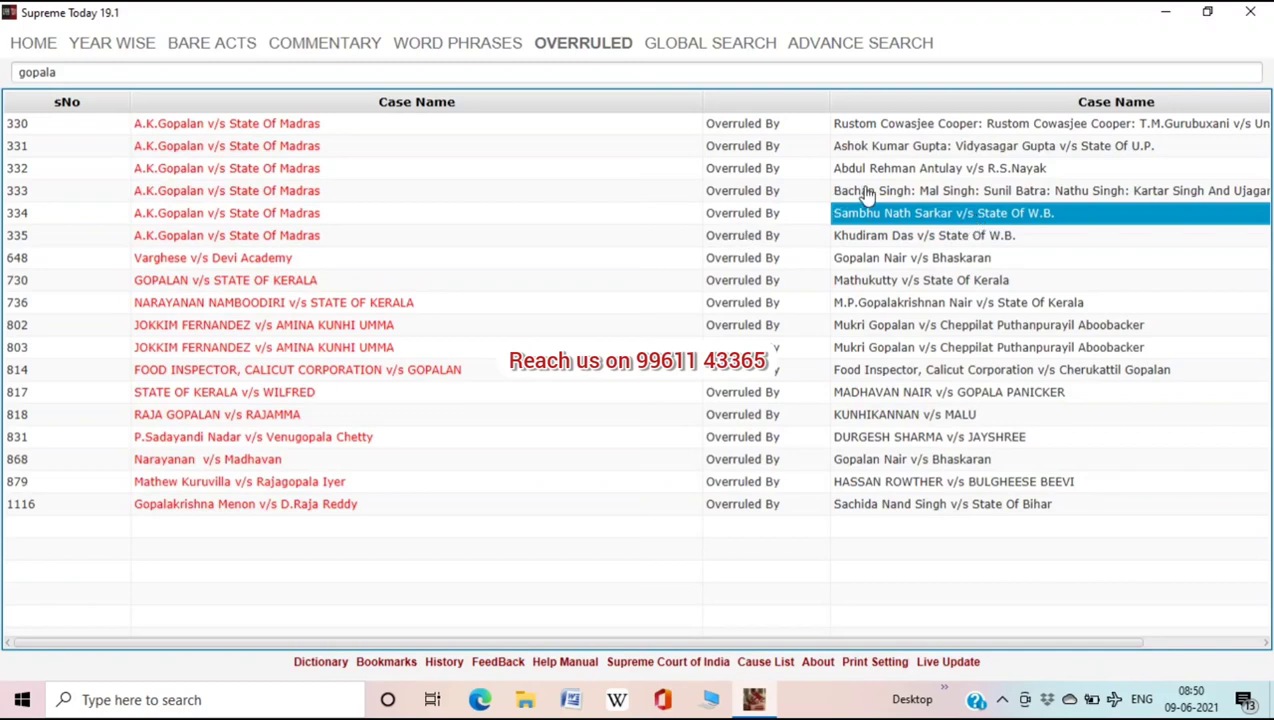
Run a global search of the judgements for all the words "mortgage deeds title deposit"
{"action": "left_click", "coordinate": [694, 48]}
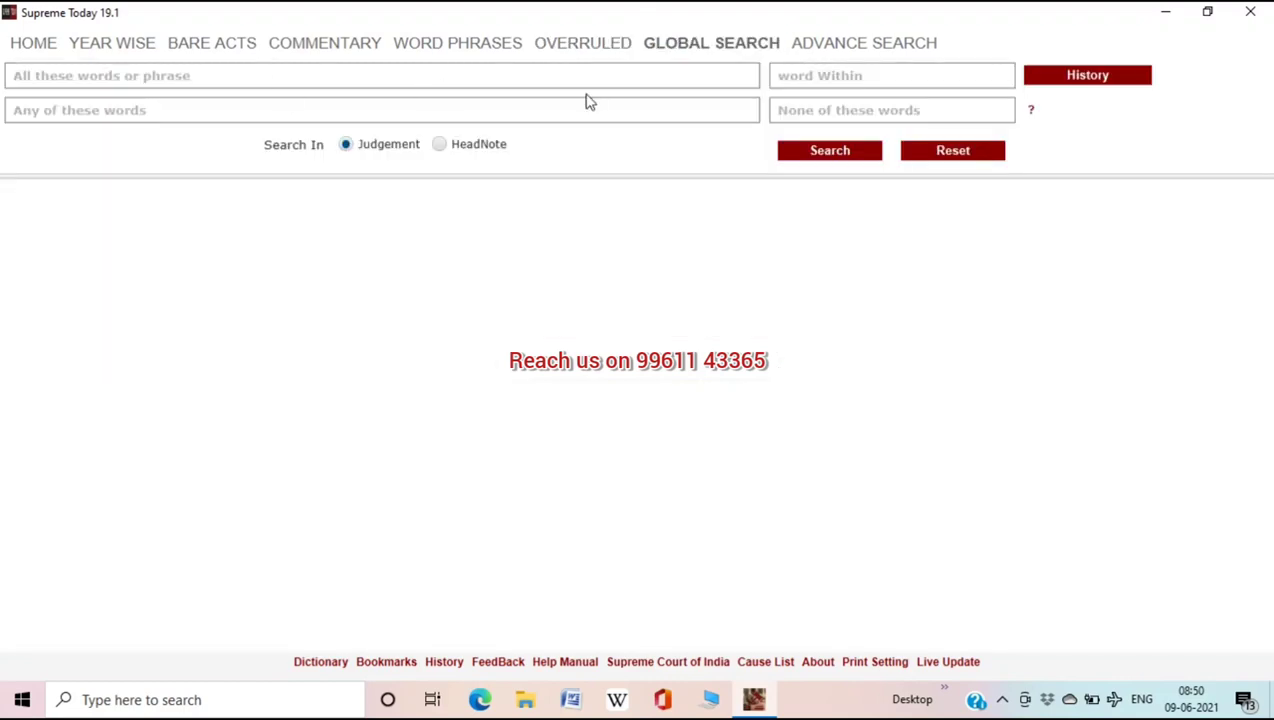
{"action": "left_click", "coordinate": [472, 80]}
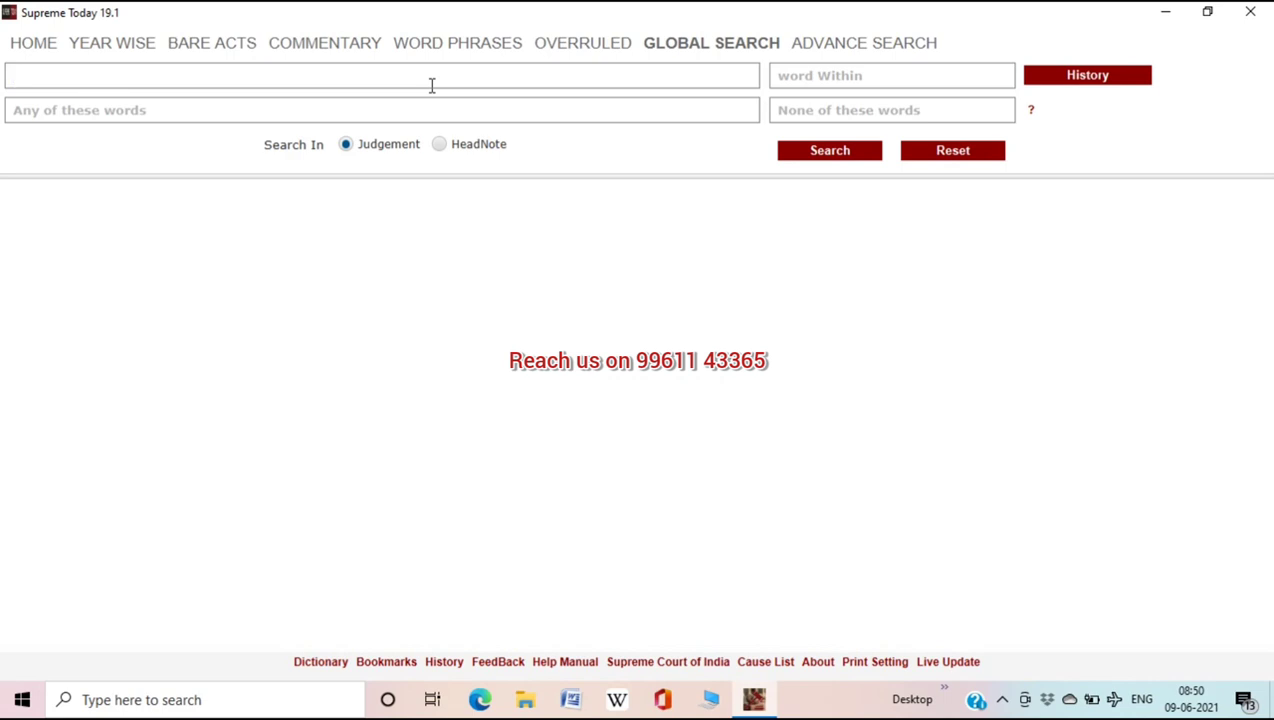
{"action": "type", "text": "m"}
{"action": "key", "text": "BackSpace"}
{"action": "type", "text": "mor"}
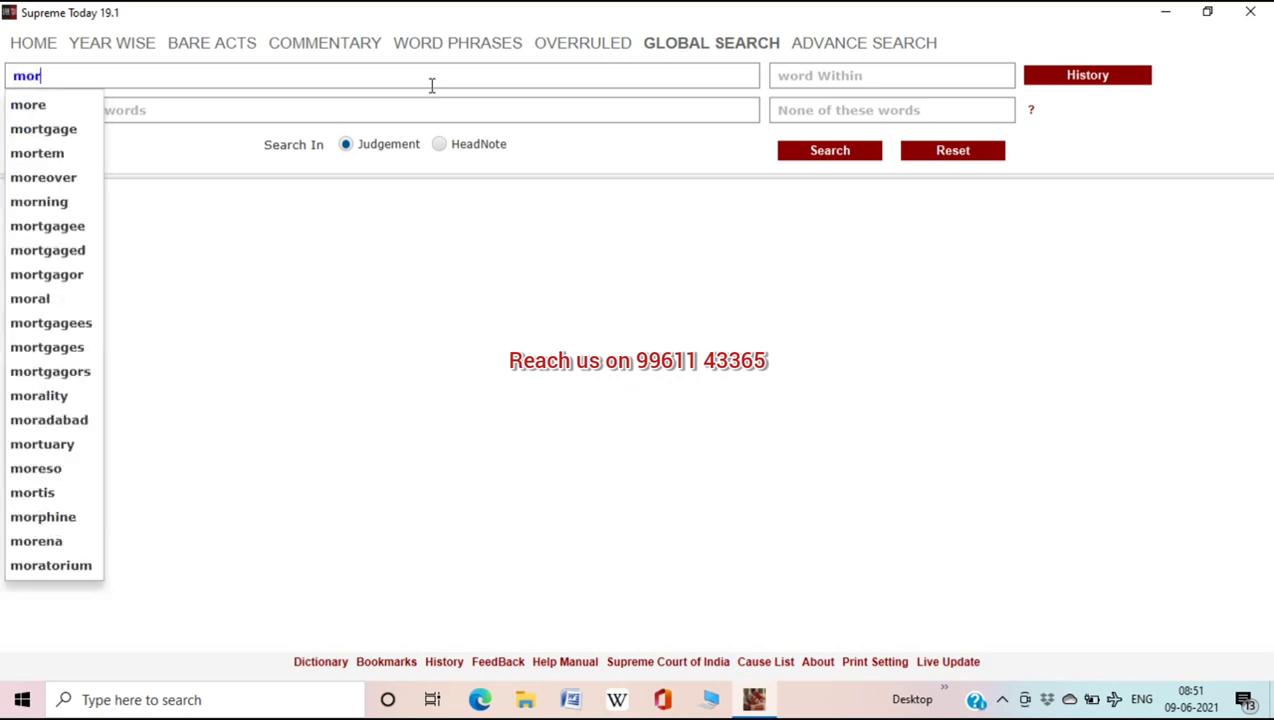
{"action": "type", "text": "tgage deee"}
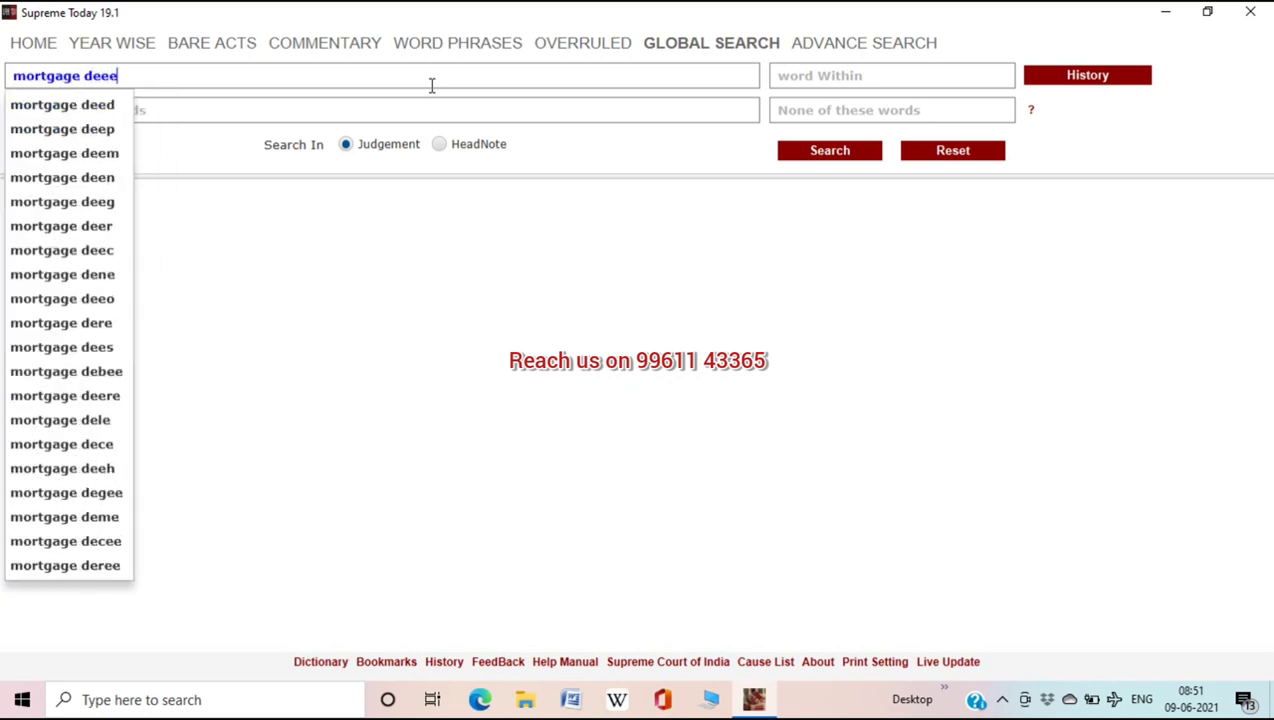
{"action": "type", "text": "ds "}
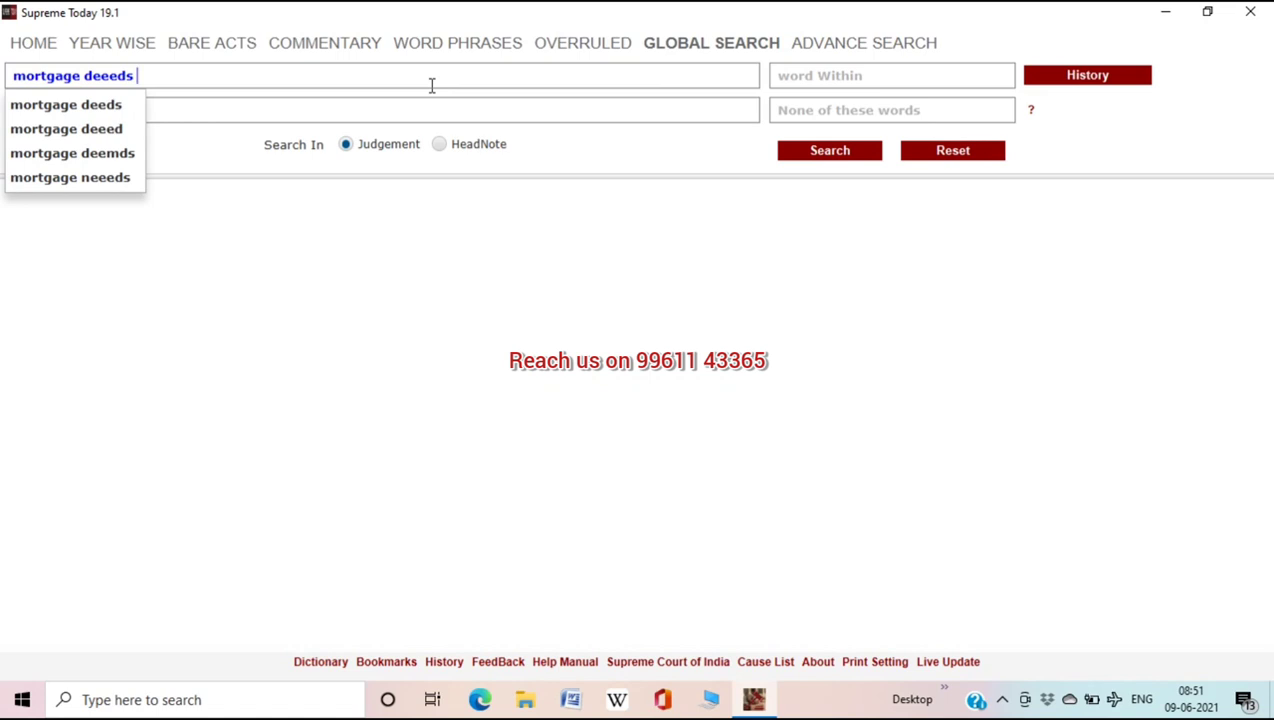
{"action": "type", "text": "title deposi"}
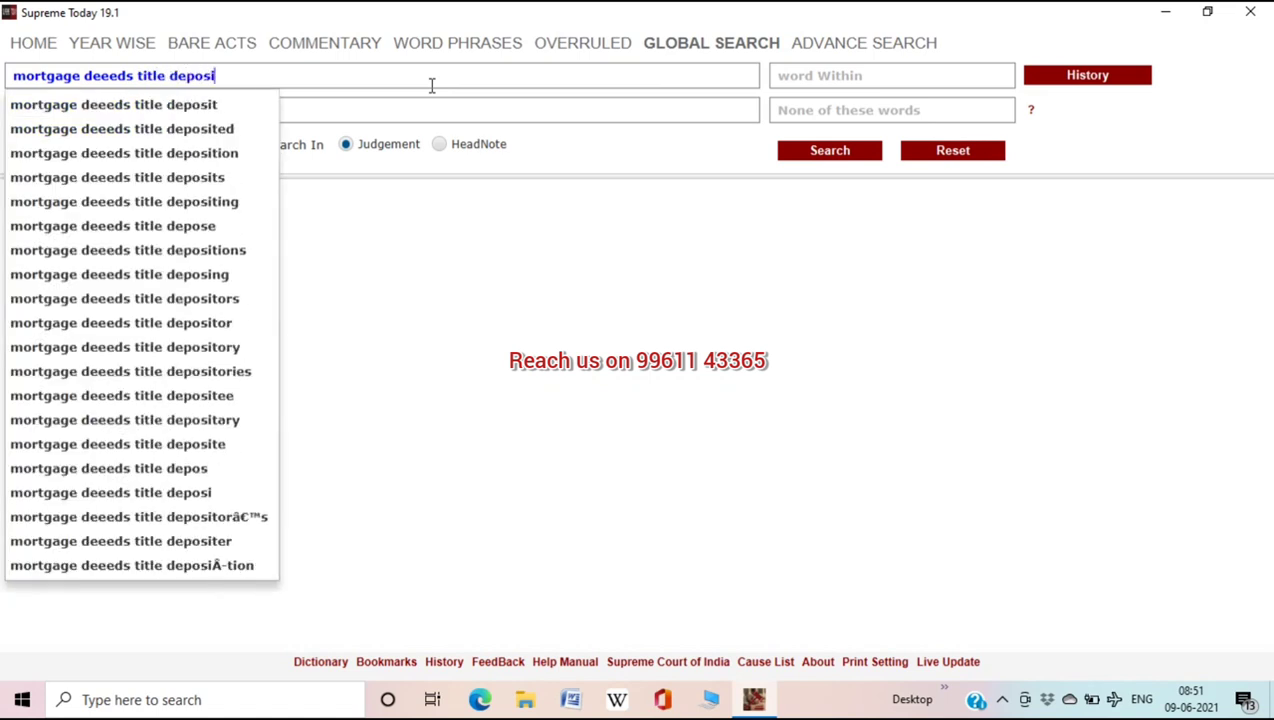
{"action": "type", "text": "t"}
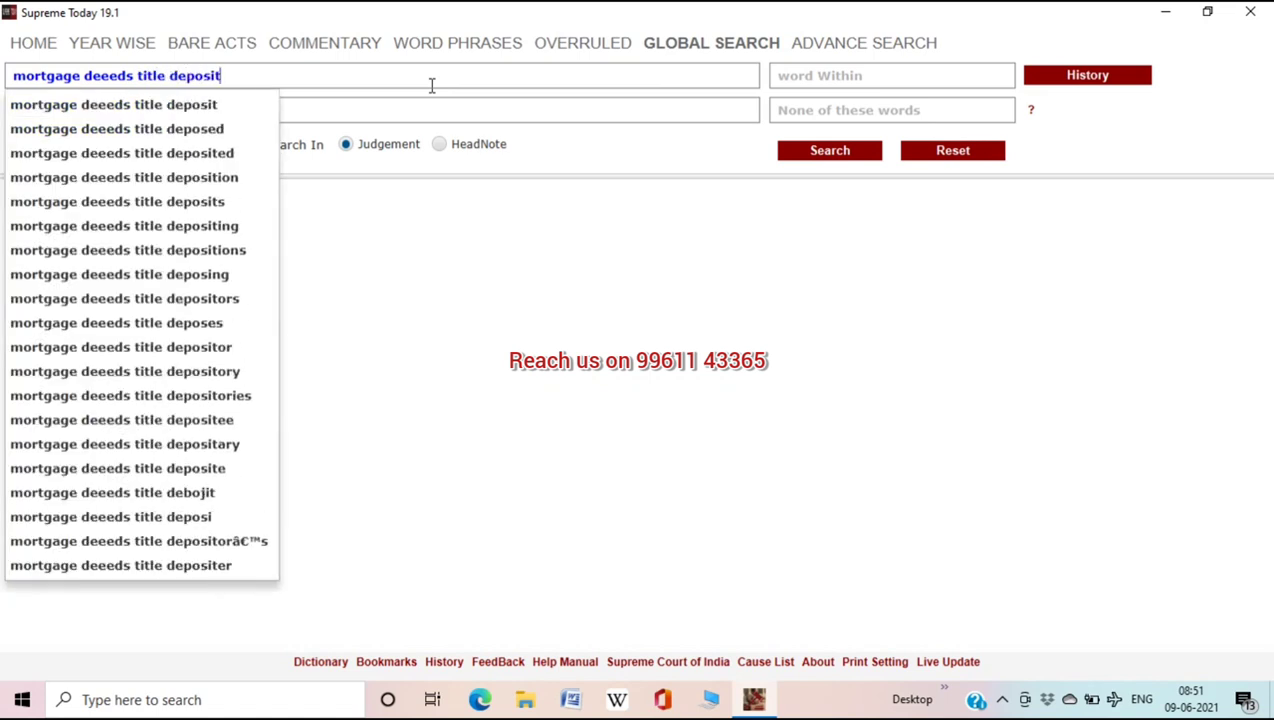
{"action": "left_click", "coordinate": [117, 80]}
{"action": "key", "text": "BackSpace"}
{"action": "key", "text": "Down"}
{"action": "key", "text": "Return"}
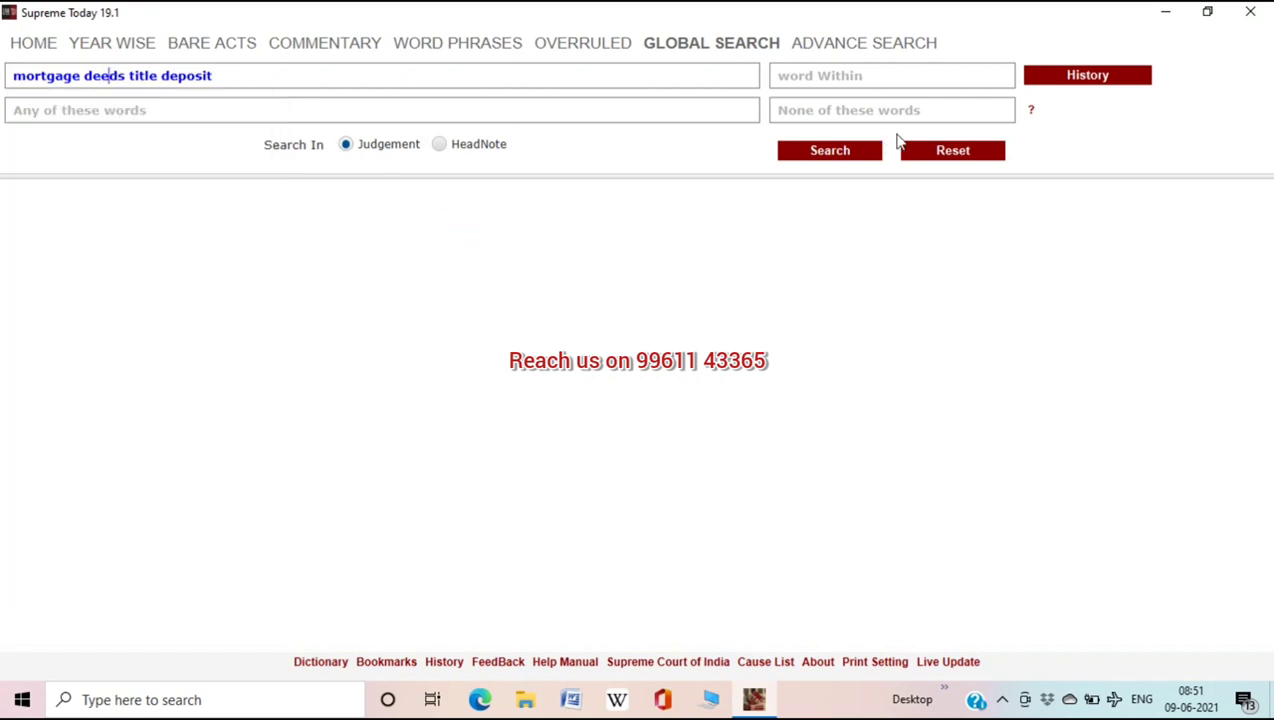
{"action": "left_click", "coordinate": [851, 157]}
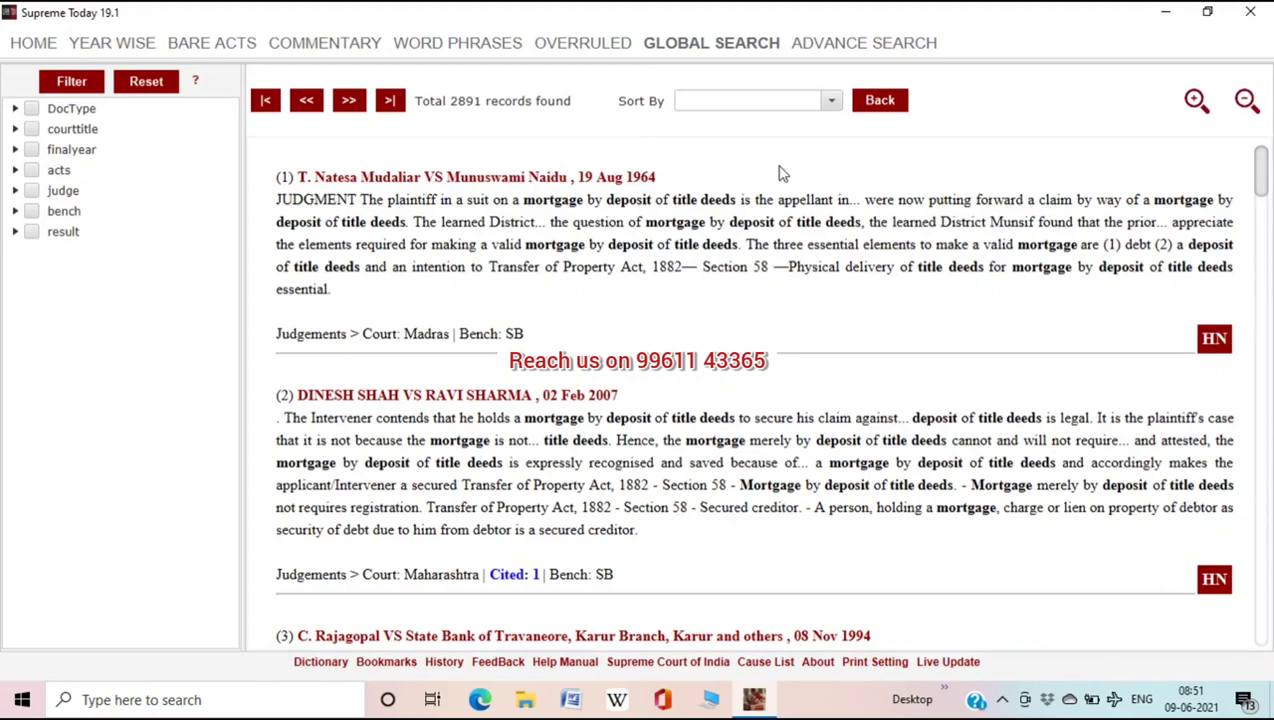
Check the available sort orders, and rerun the global search with the words limited to within 10 of each other
{"action": "left_click", "coordinate": [824, 106]}
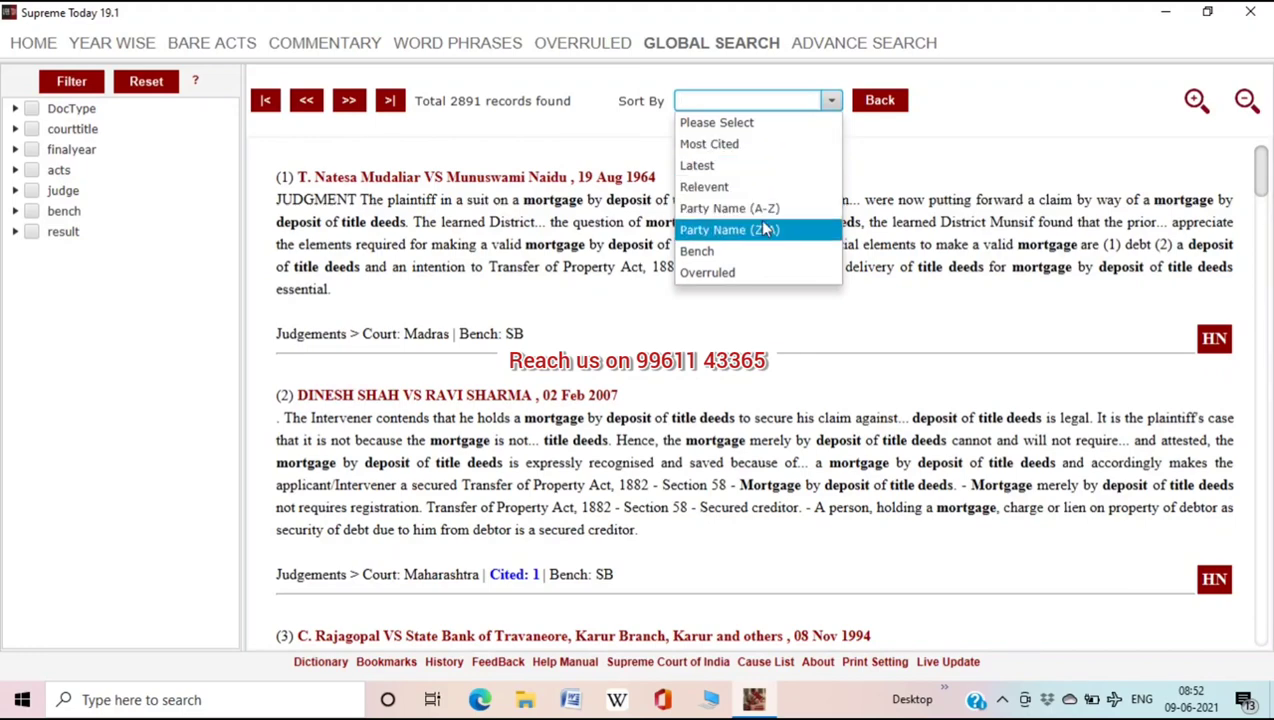
{"action": "left_click", "coordinate": [868, 101]}
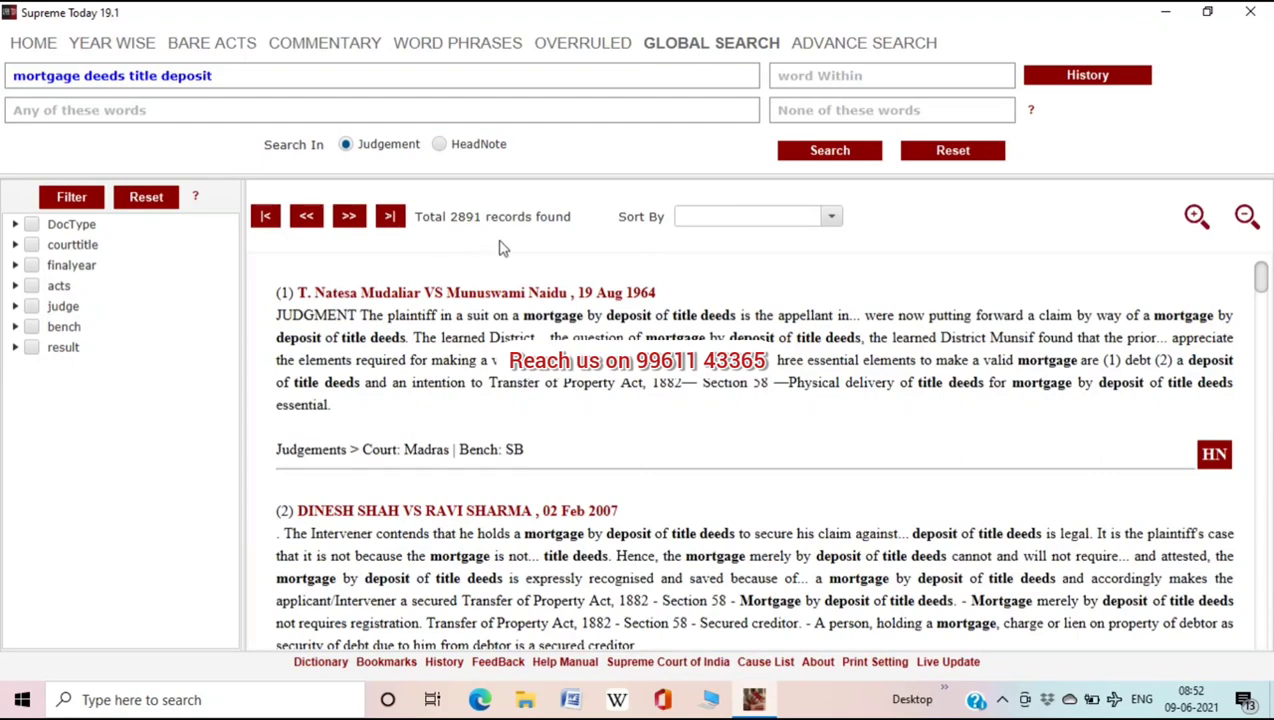
{"action": "left_click", "coordinate": [788, 75]}
{"action": "type", "text": "10"}
{"action": "left_click", "coordinate": [812, 155]}
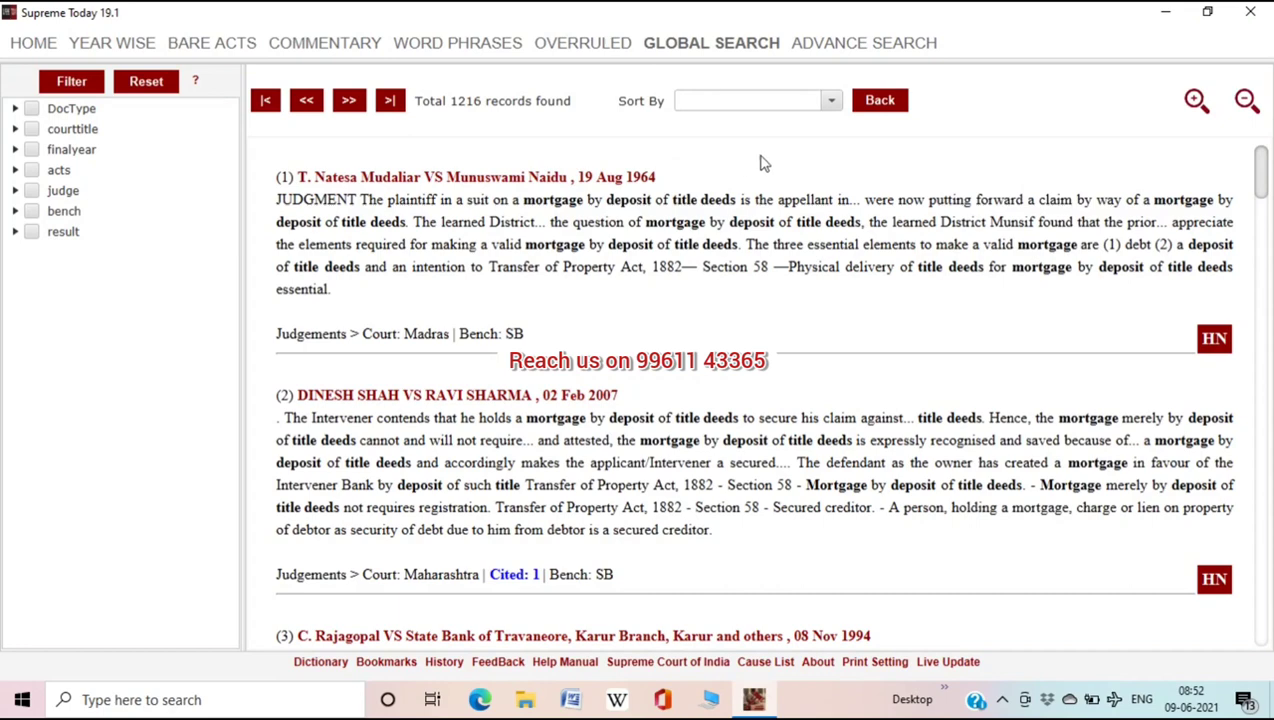
Return to the global search form and shorten the all-words phrase to "mortgage title deposit"
{"action": "mouse_move", "coordinate": [179, 116]}
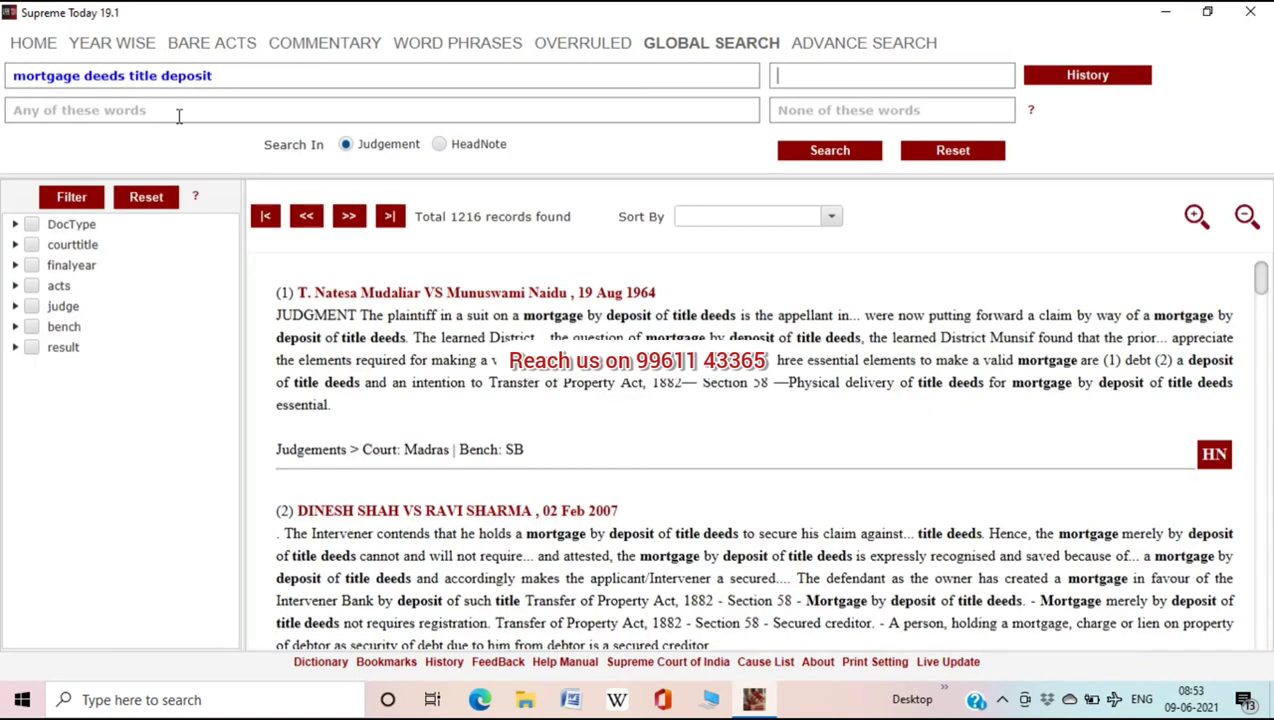
{"action": "left_click", "coordinate": [179, 116]}
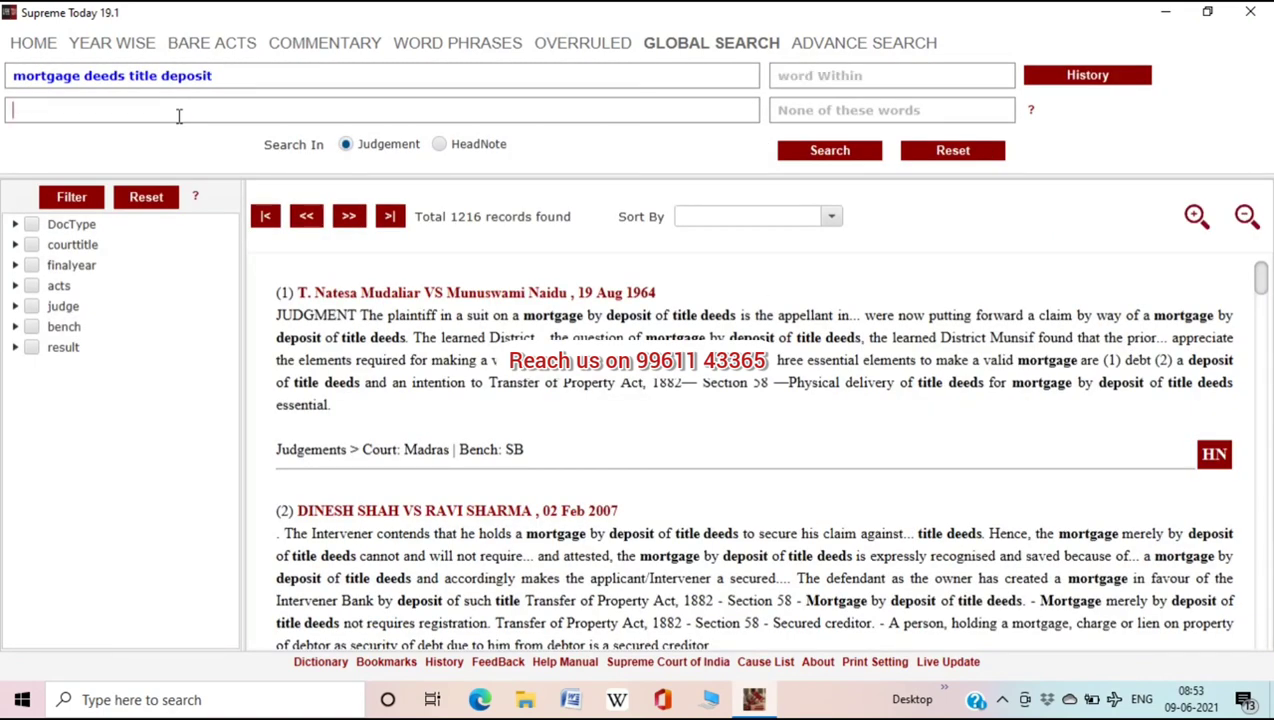
{"action": "left_click", "coordinate": [127, 78]}
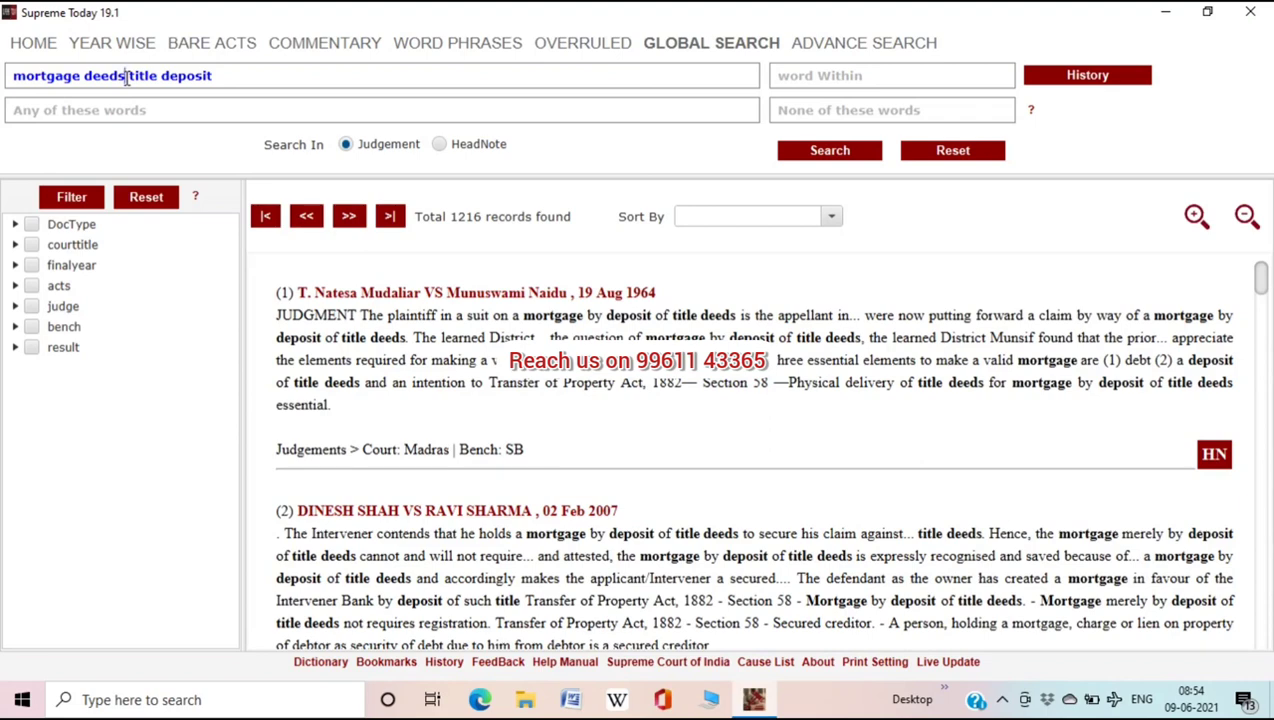
{"action": "key", "text": "BackSpace"}
{"action": "key", "text": "BackSpace"}
{"action": "key", "text": "BackSpace"}
{"action": "key", "text": "BackSpace"}
{"action": "key", "text": "BackSpace"}
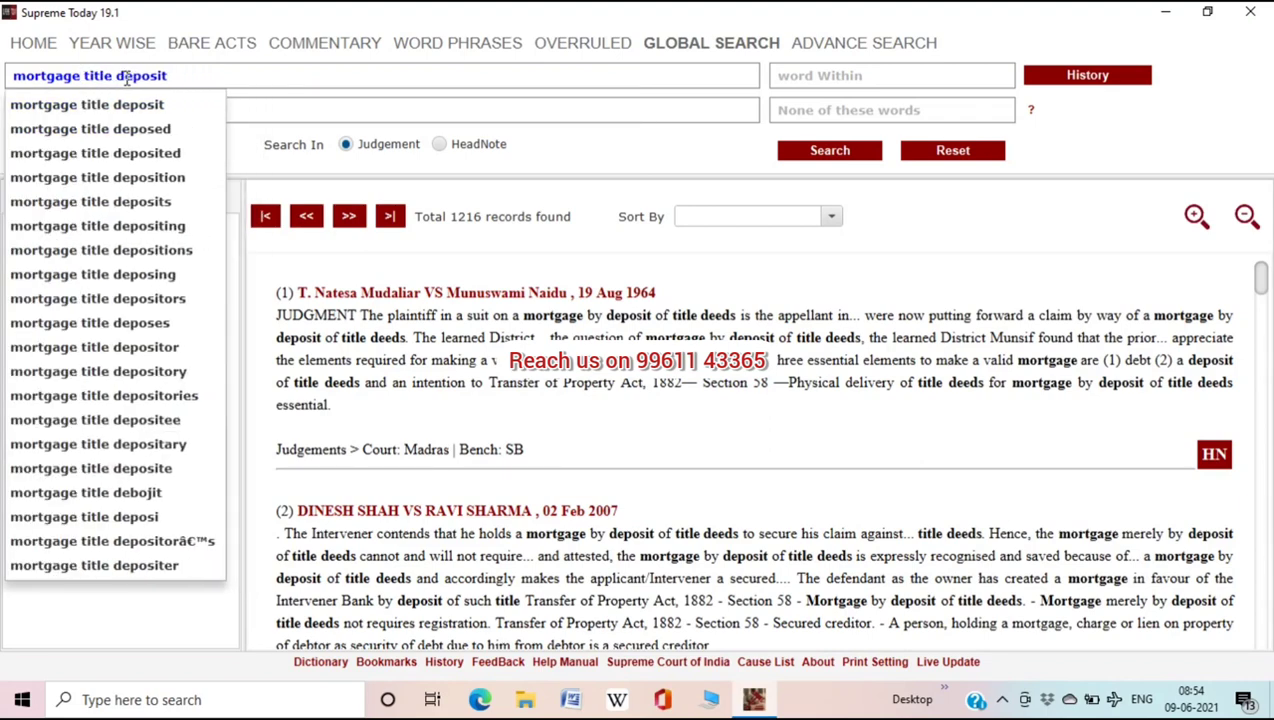
{"action": "key", "text": "Down"}
{"action": "key", "text": "Return"}
Add "deed deeds" as the any-of-these words and search the judgements again
{"action": "left_click", "coordinate": [250, 110]}
{"action": "type", "text": "deed "}
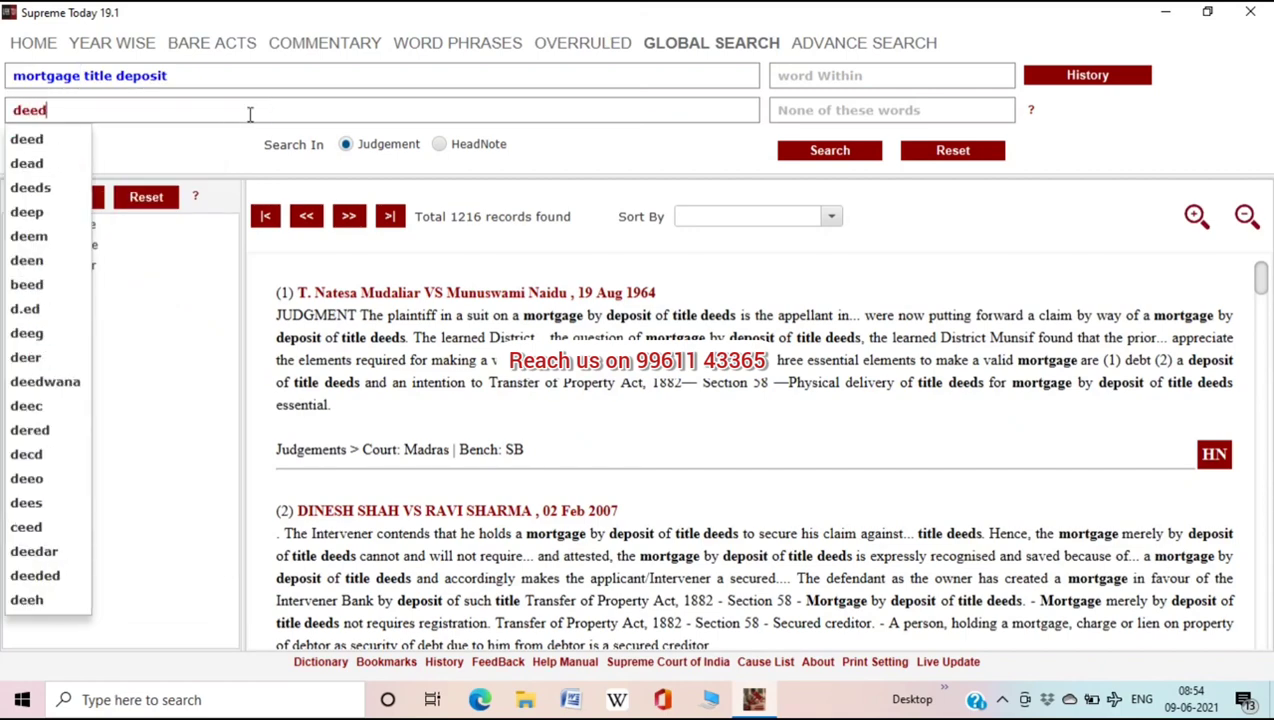
{"action": "type", "text": "deed"}
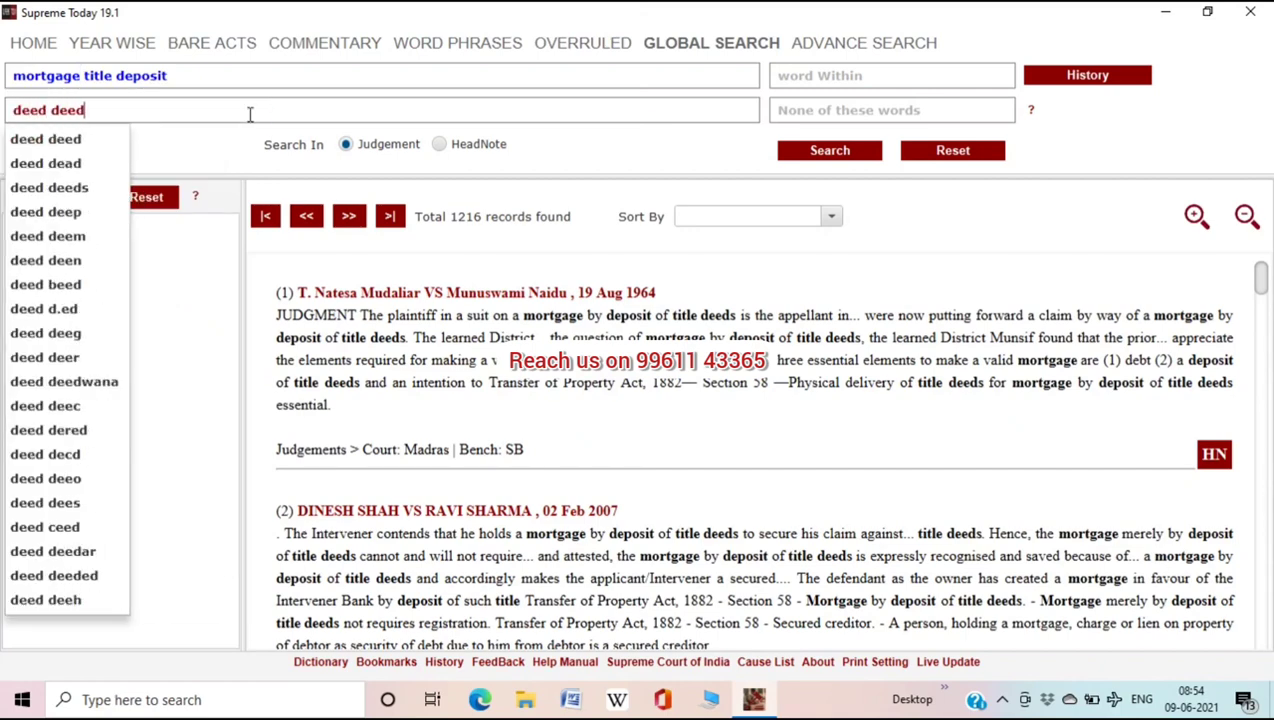
{"action": "type", "text": "s"}
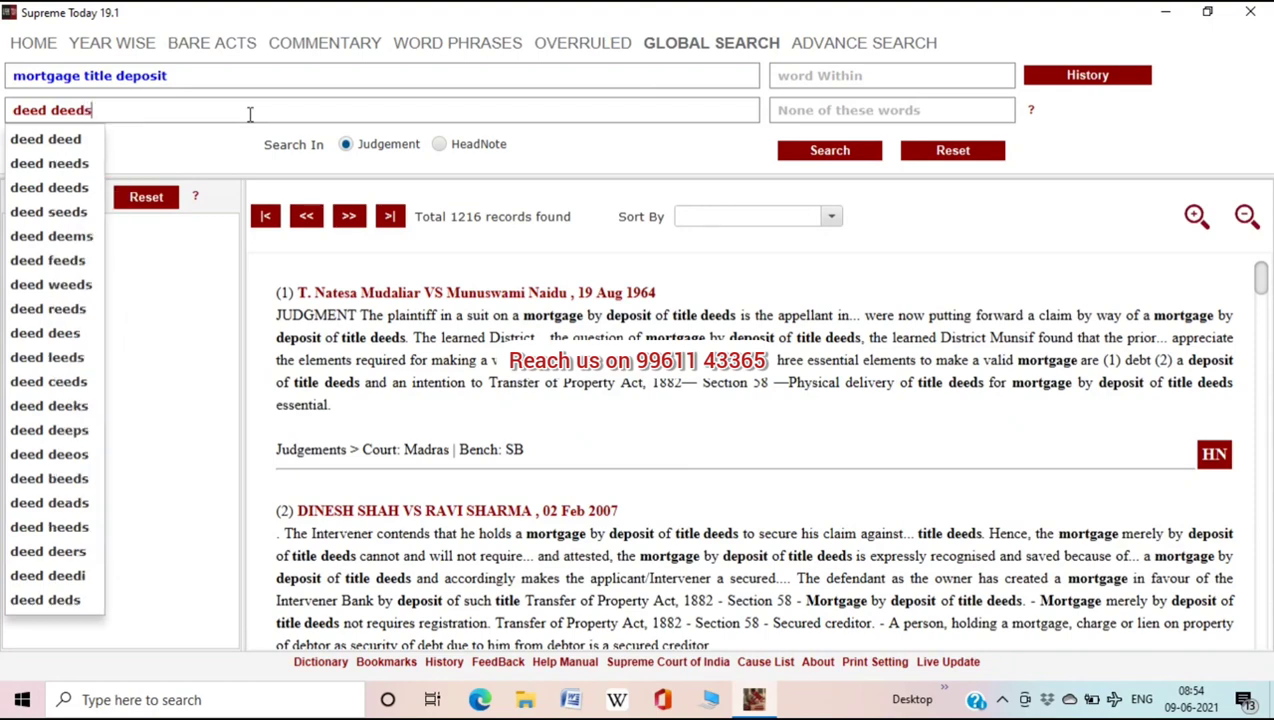
{"action": "left_click", "coordinate": [808, 163]}
{"action": "left_click", "coordinate": [808, 163]}
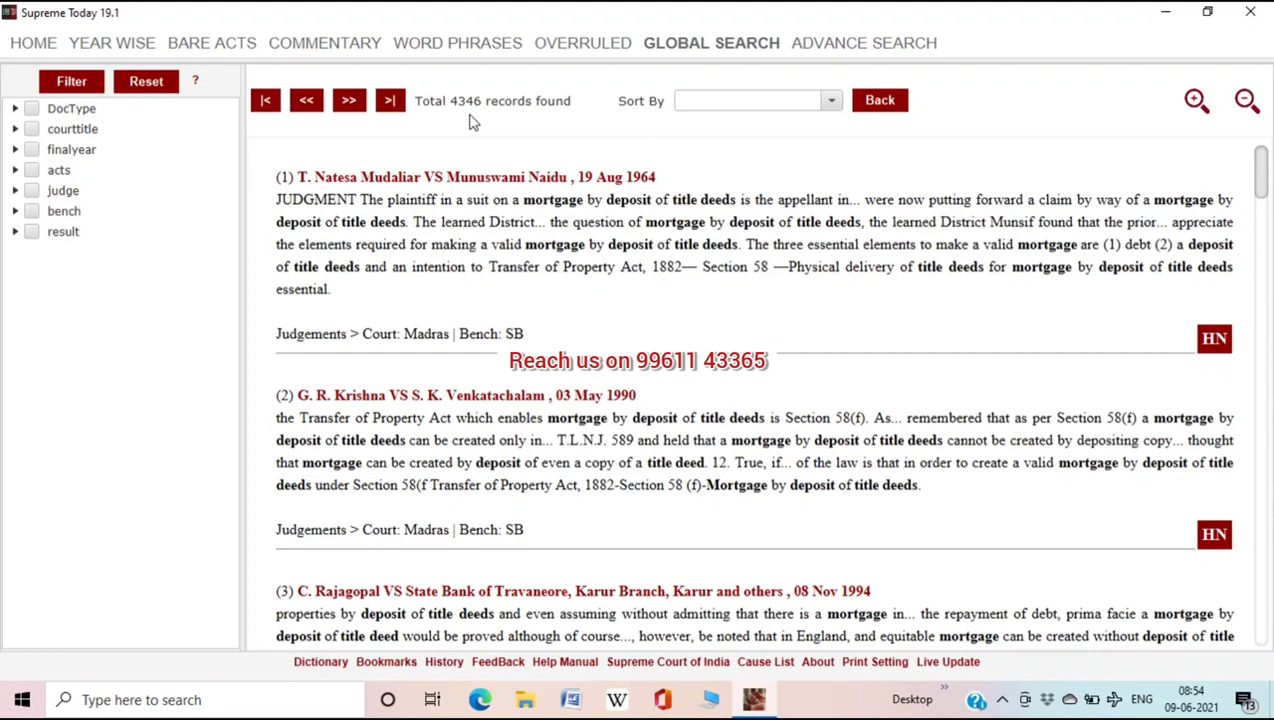
Exclude the word "immovable" from the global search, run it again and leave the results
{"action": "left_click", "coordinate": [876, 103]}
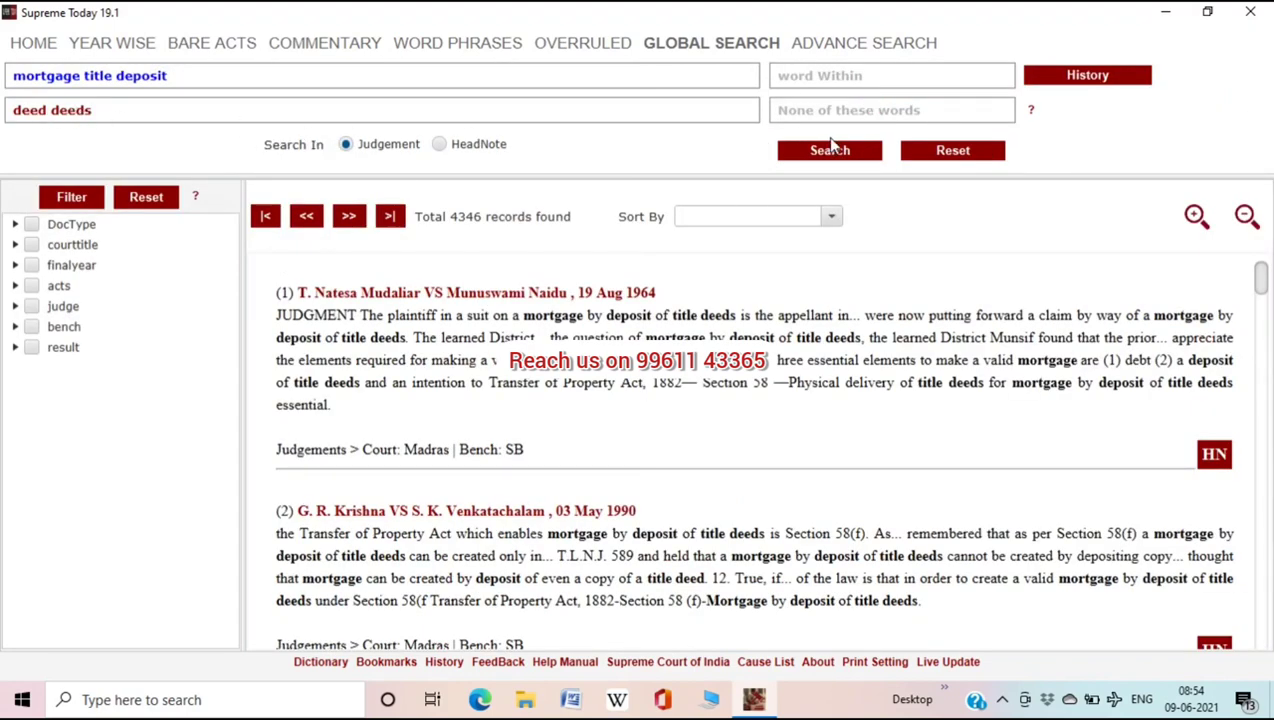
{"action": "left_click", "coordinate": [787, 110]}
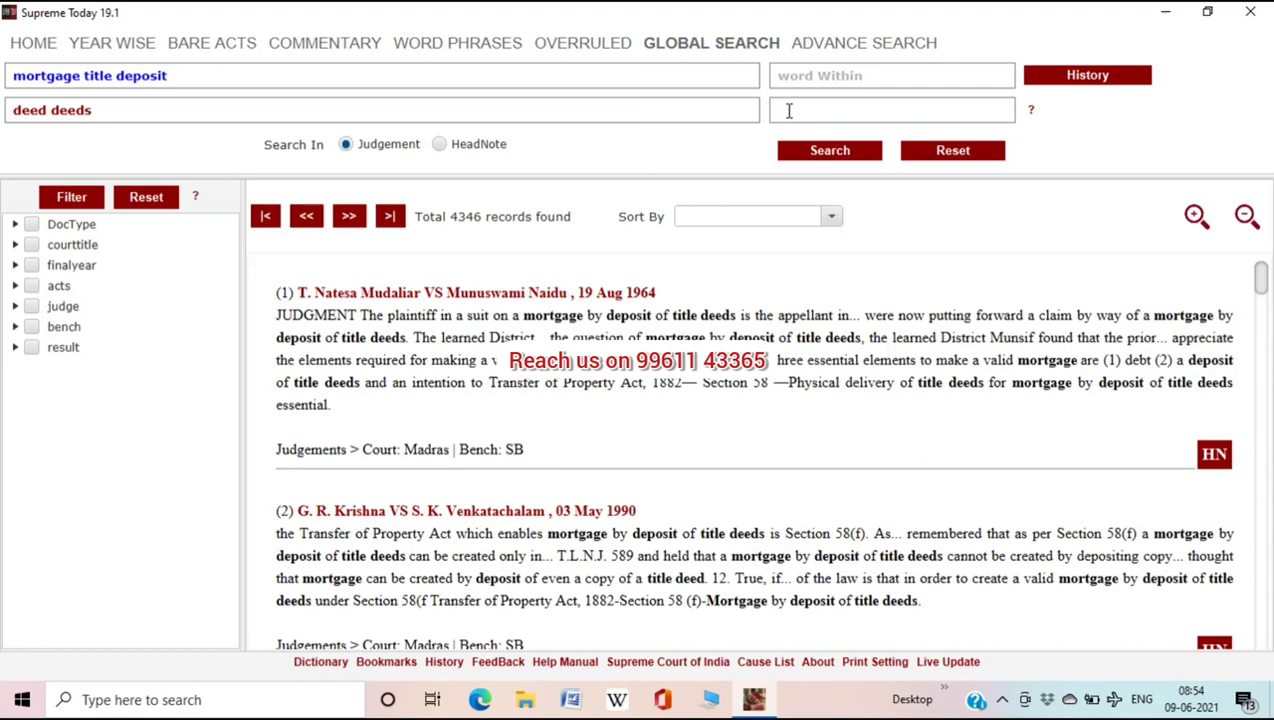
{"action": "type", "text": "immovable"}
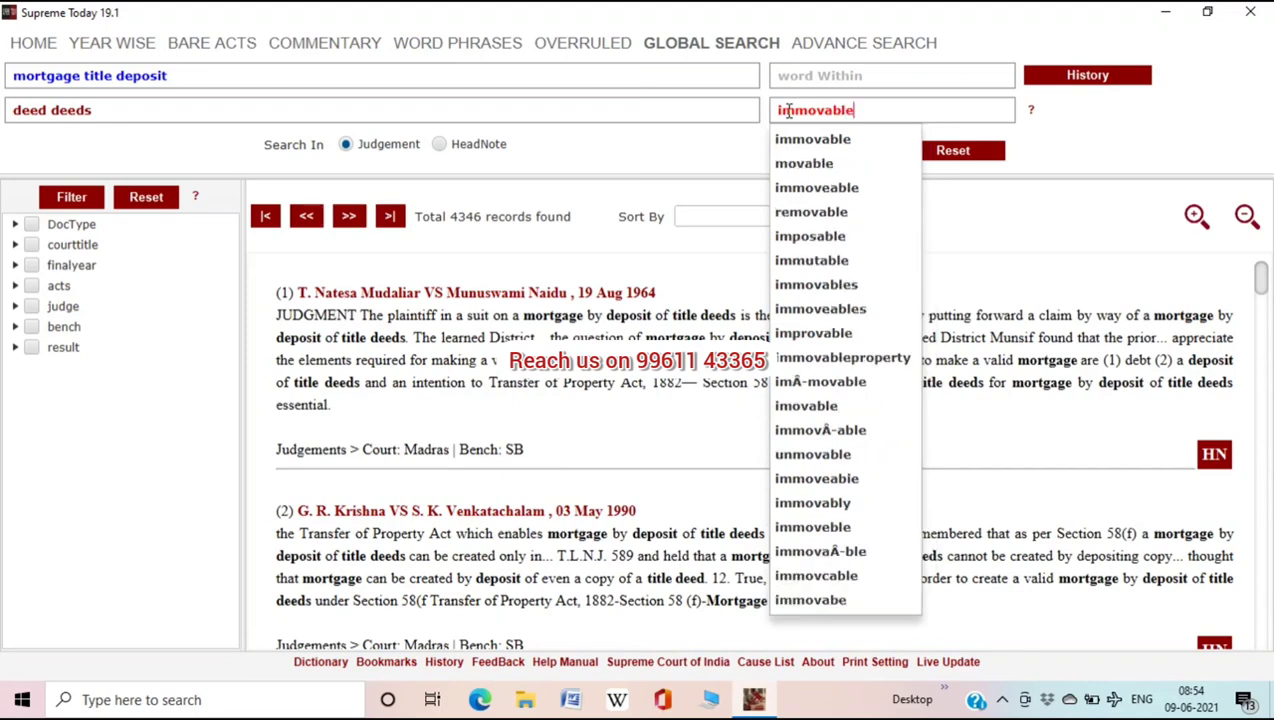
{"action": "left_click", "coordinate": [1043, 136]}
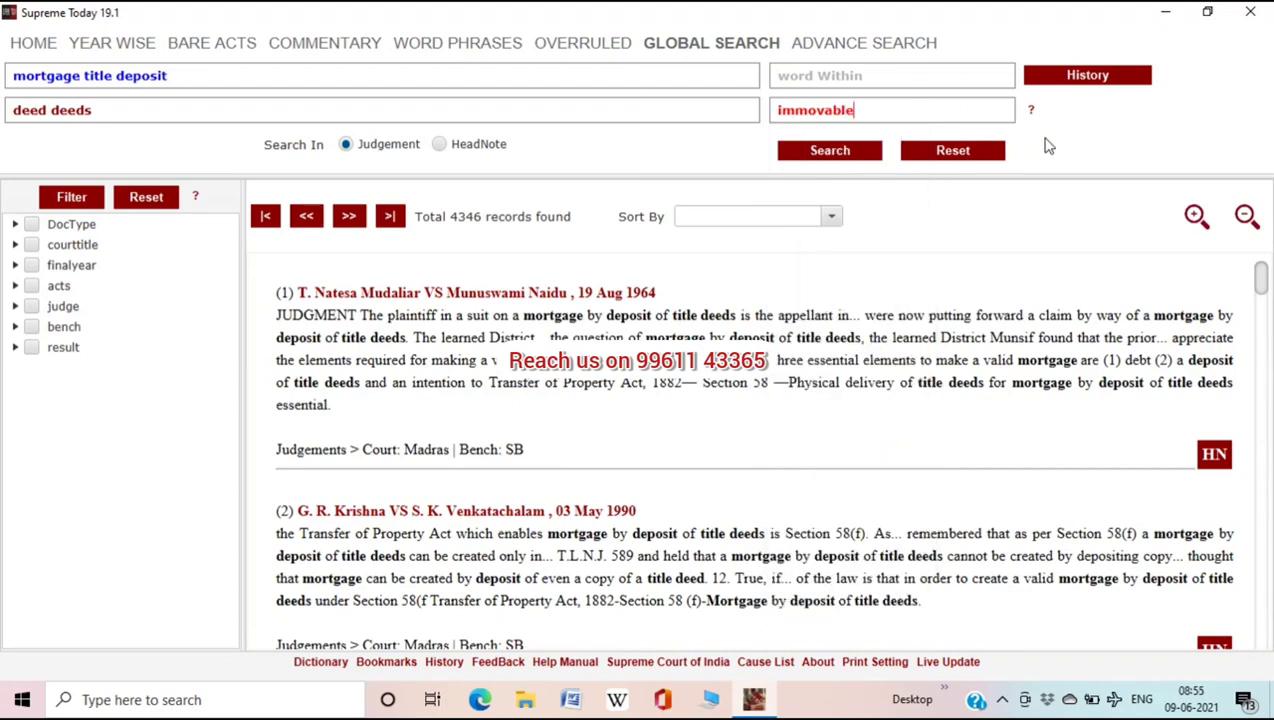
{"action": "left_click", "coordinate": [826, 156]}
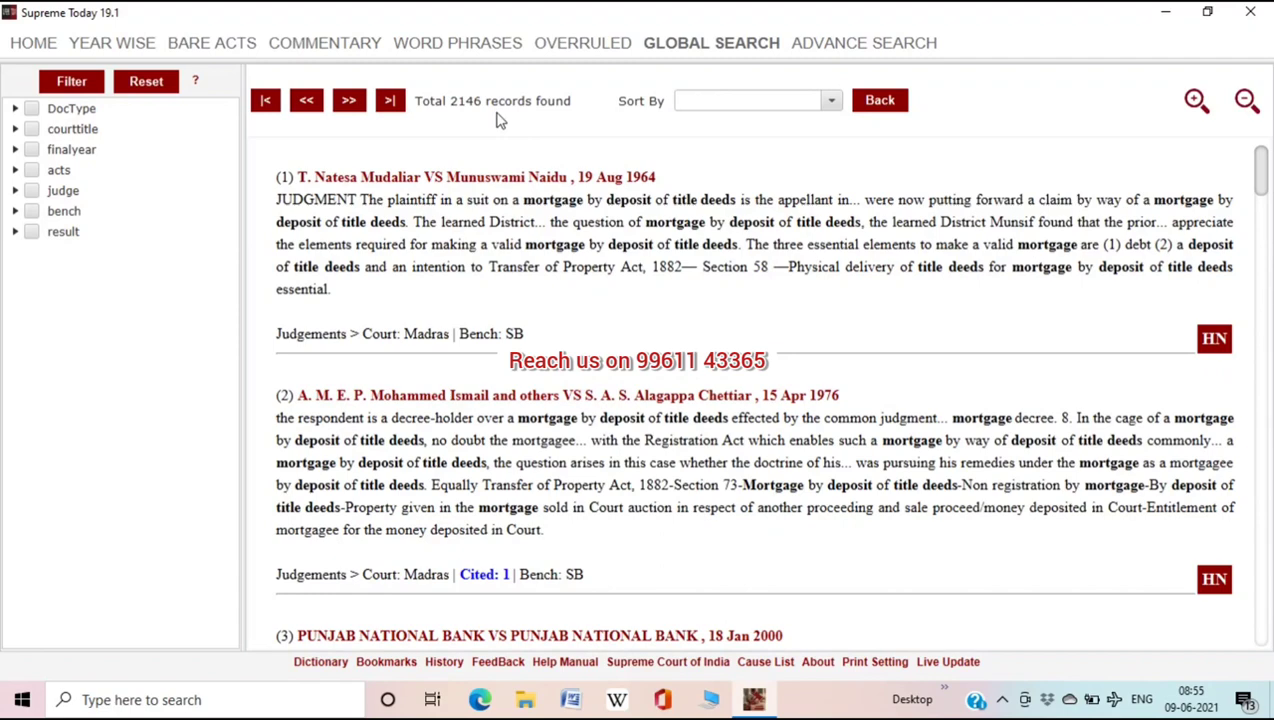
{"action": "left_click", "coordinate": [880, 102]}
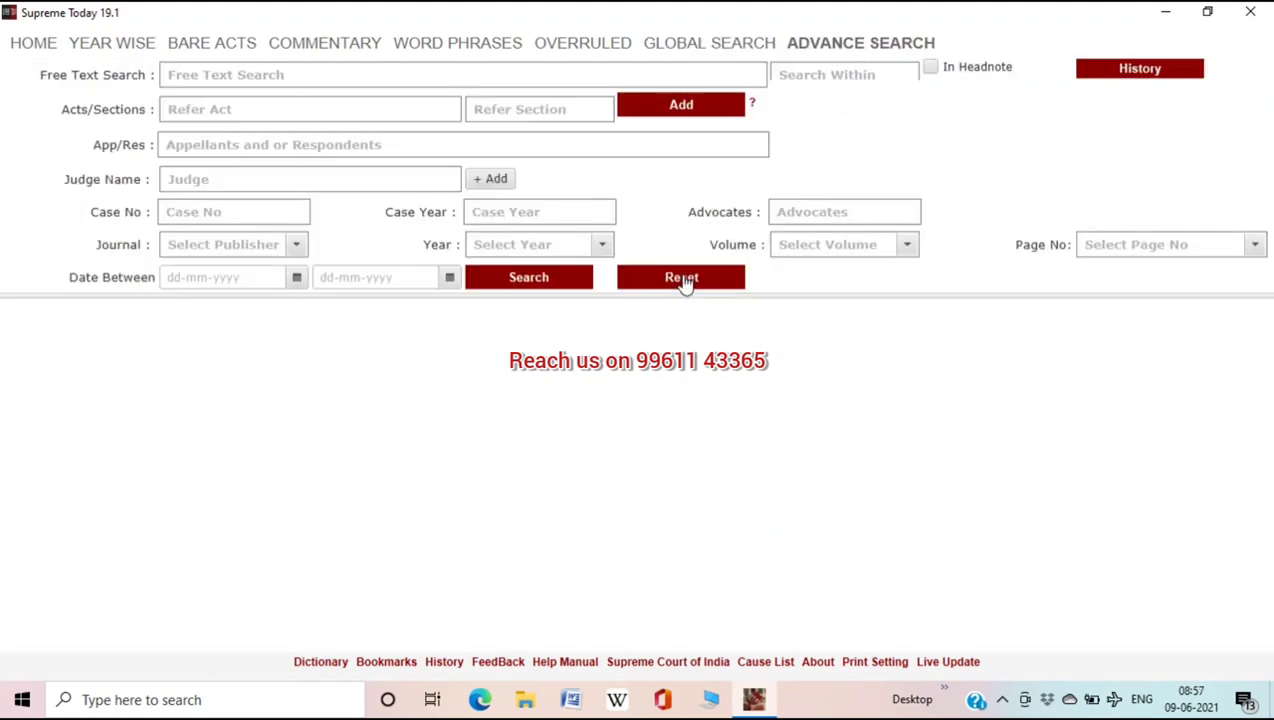
Run an advance search with the free text exact phrases "dying declaration" and "burden of proof"
{"action": "left_click", "coordinate": [731, 55]}
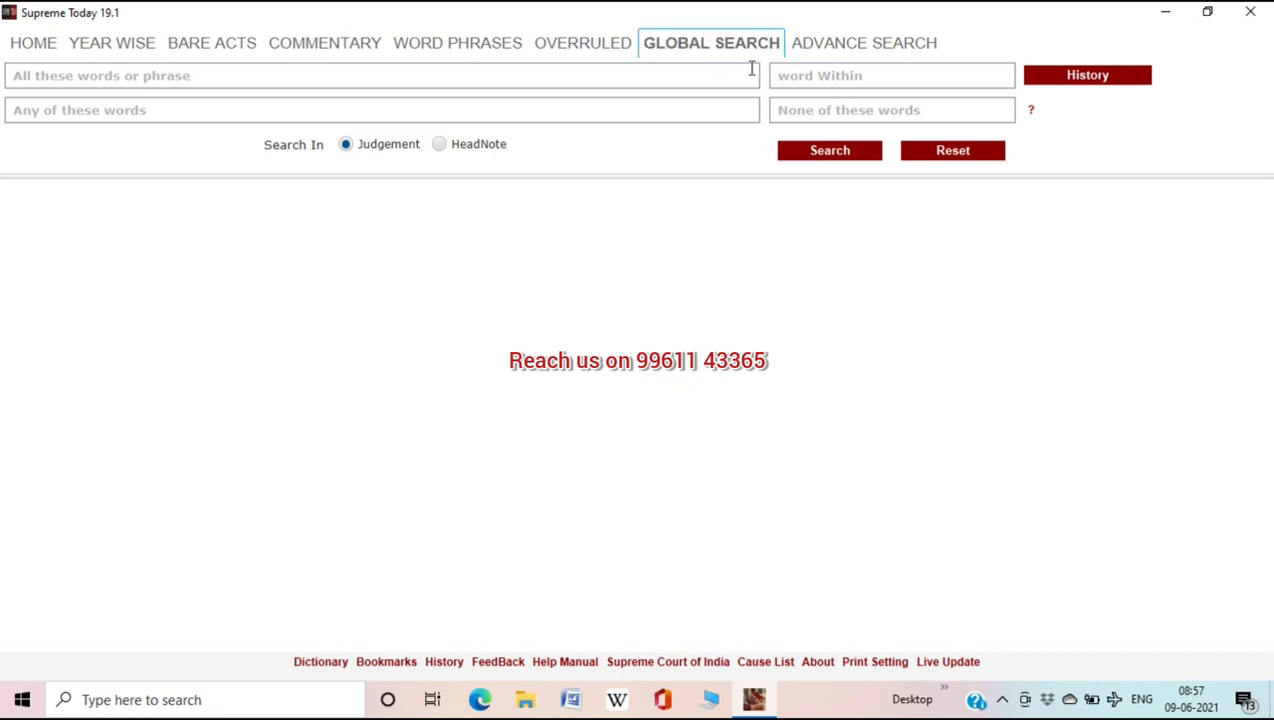
{"action": "left_click", "coordinate": [731, 57]}
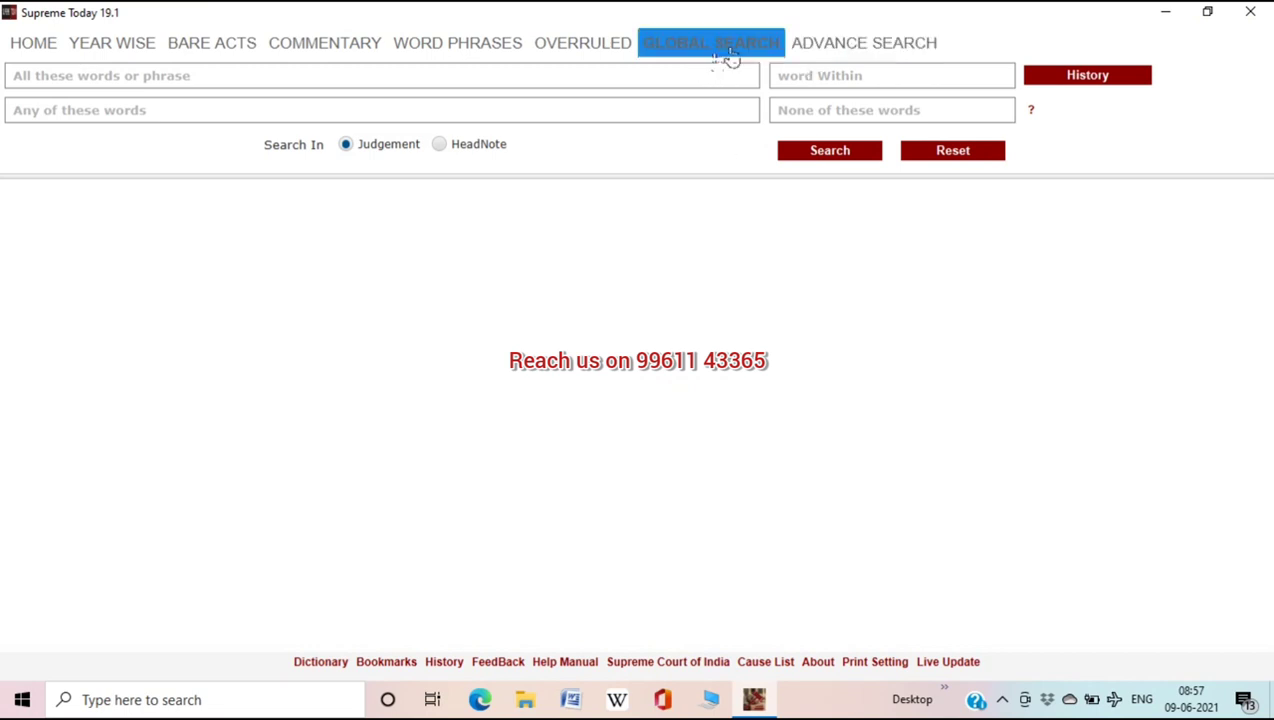
{"action": "left_click", "coordinate": [815, 55]}
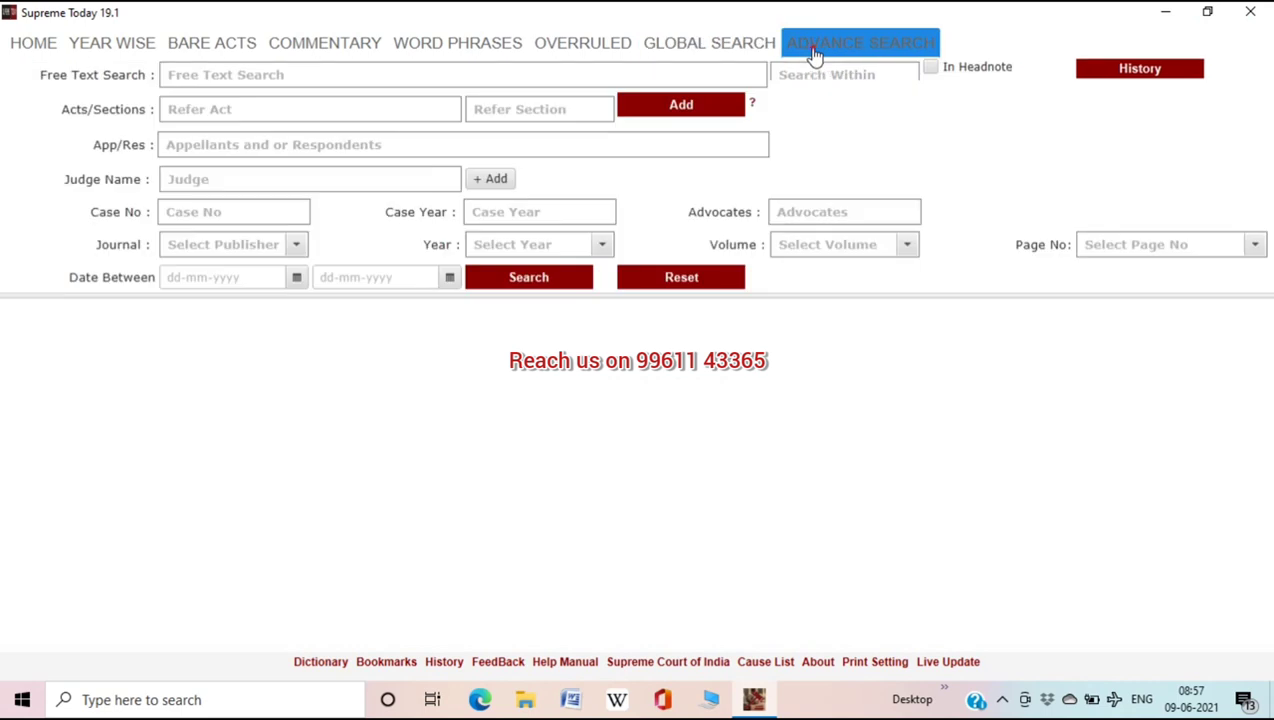
{"action": "left_click", "coordinate": [382, 84]}
{"action": "type", "text": "dying declaration"}
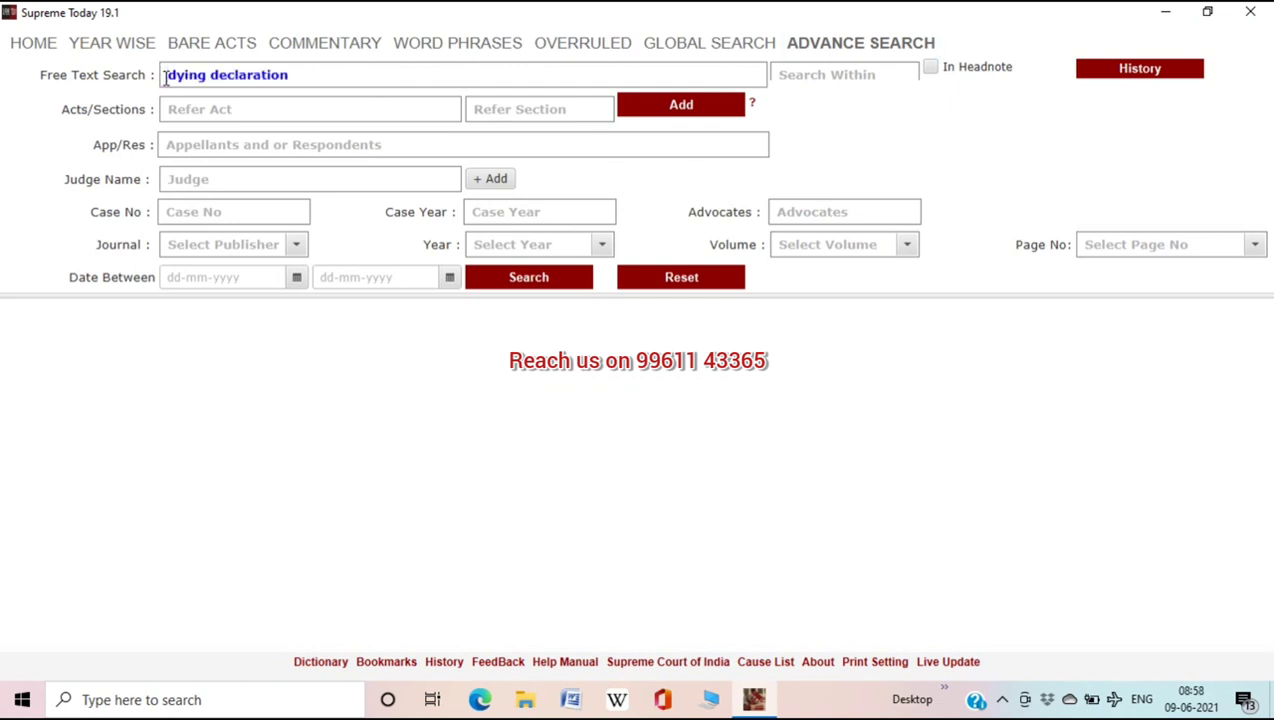
{"action": "type", "text": "\""}
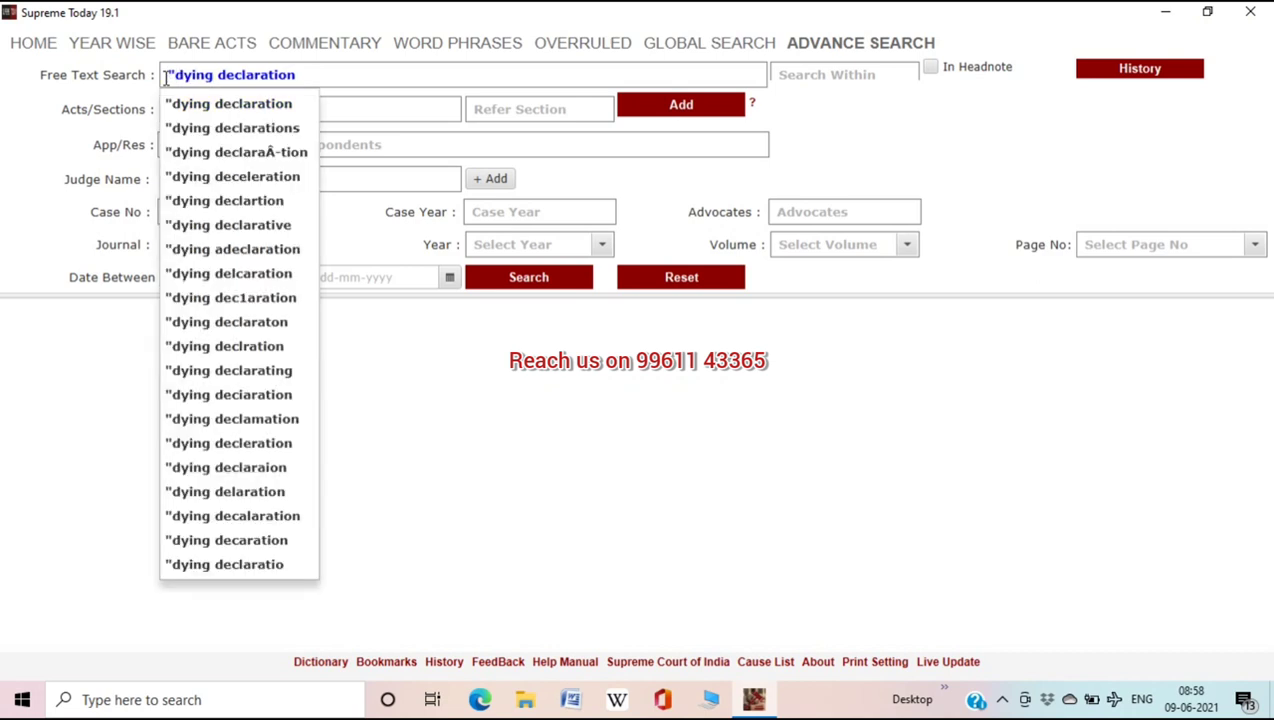
{"action": "type", "text": "\""}
{"action": "type", "text": "\"burden of proof\""}
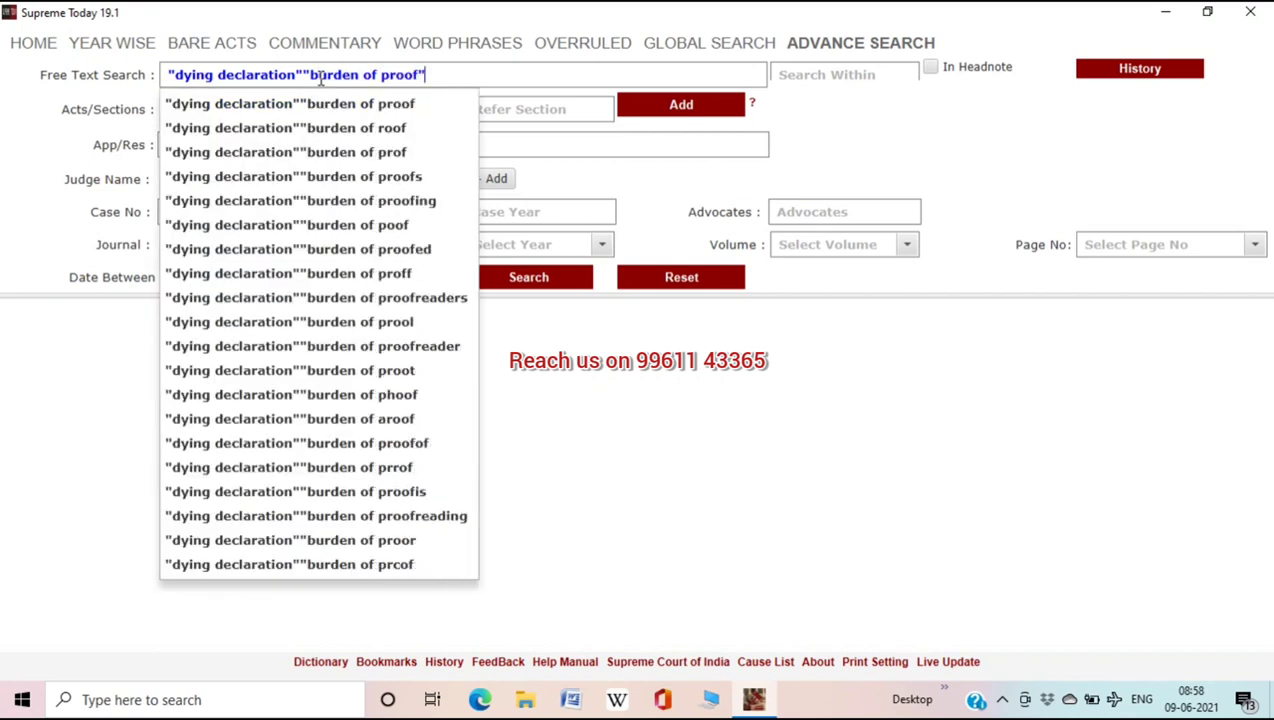
{"action": "left_click", "coordinate": [513, 280]}
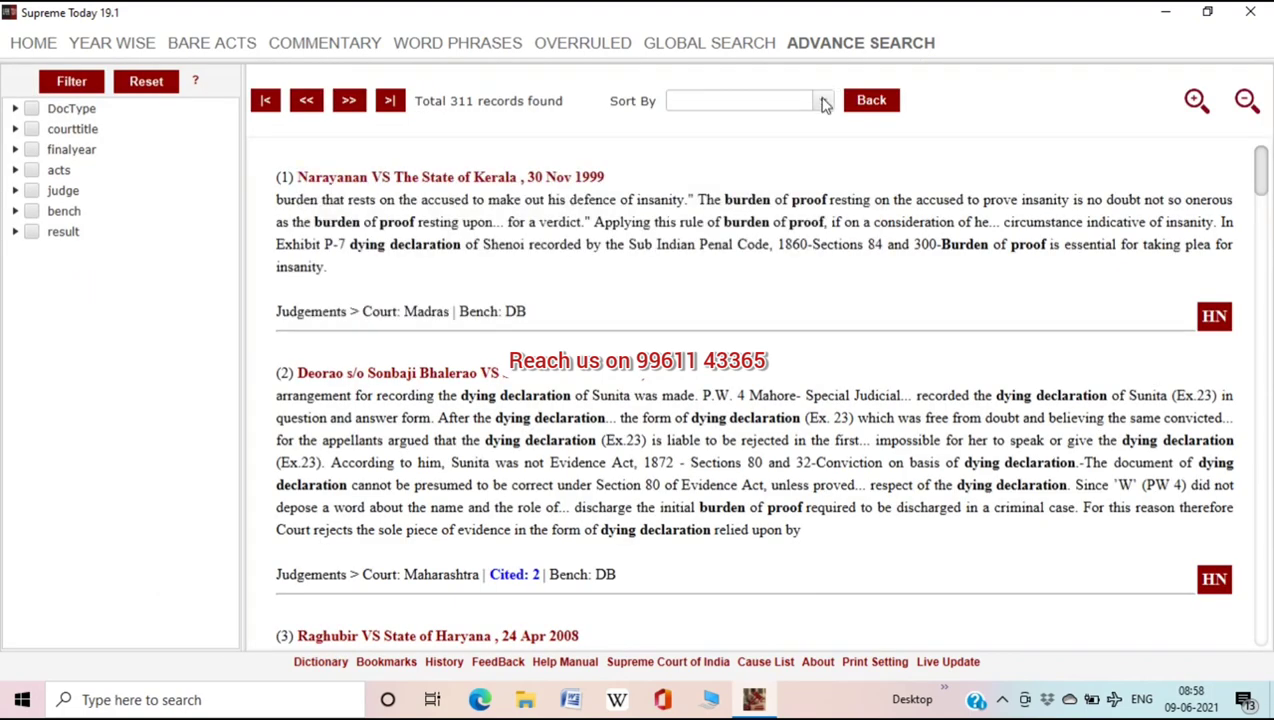
Sort the advance search results by Latest and preview the point of law of the first judgement
{"action": "left_click", "coordinate": [824, 102]}
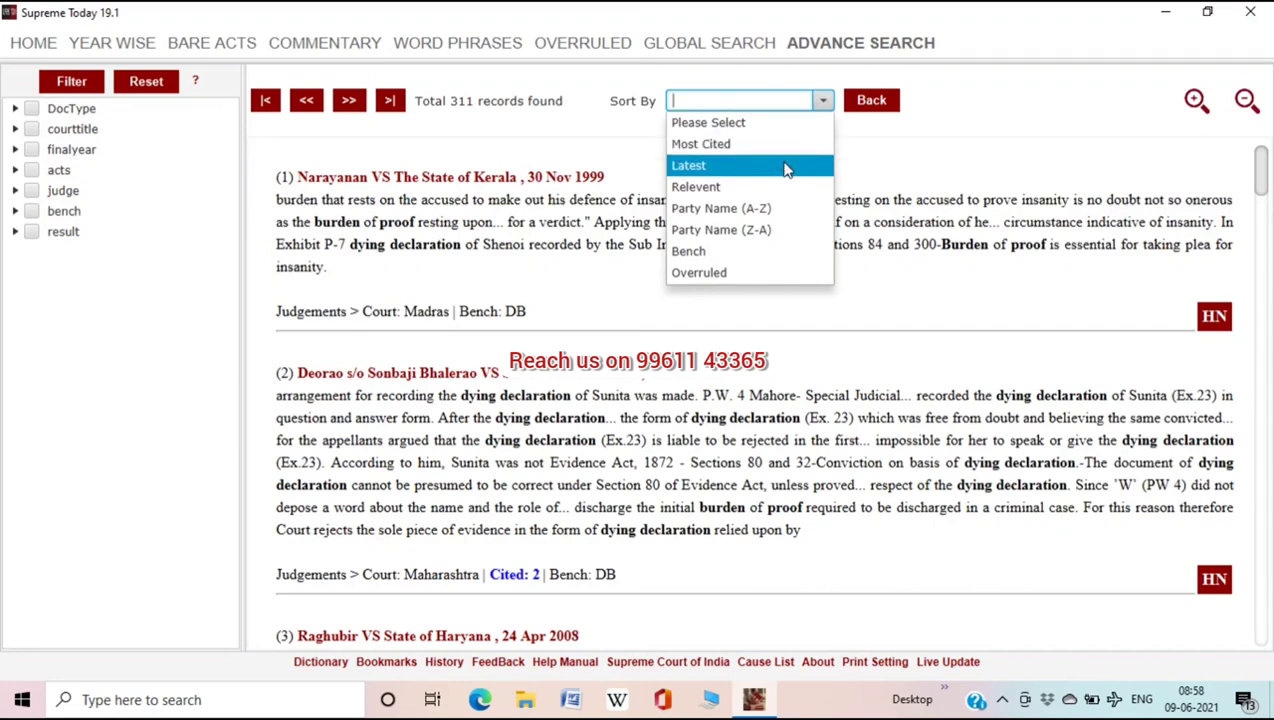
{"action": "left_click", "coordinate": [785, 168]}
{"action": "mouse_move", "coordinate": [748, 202]}
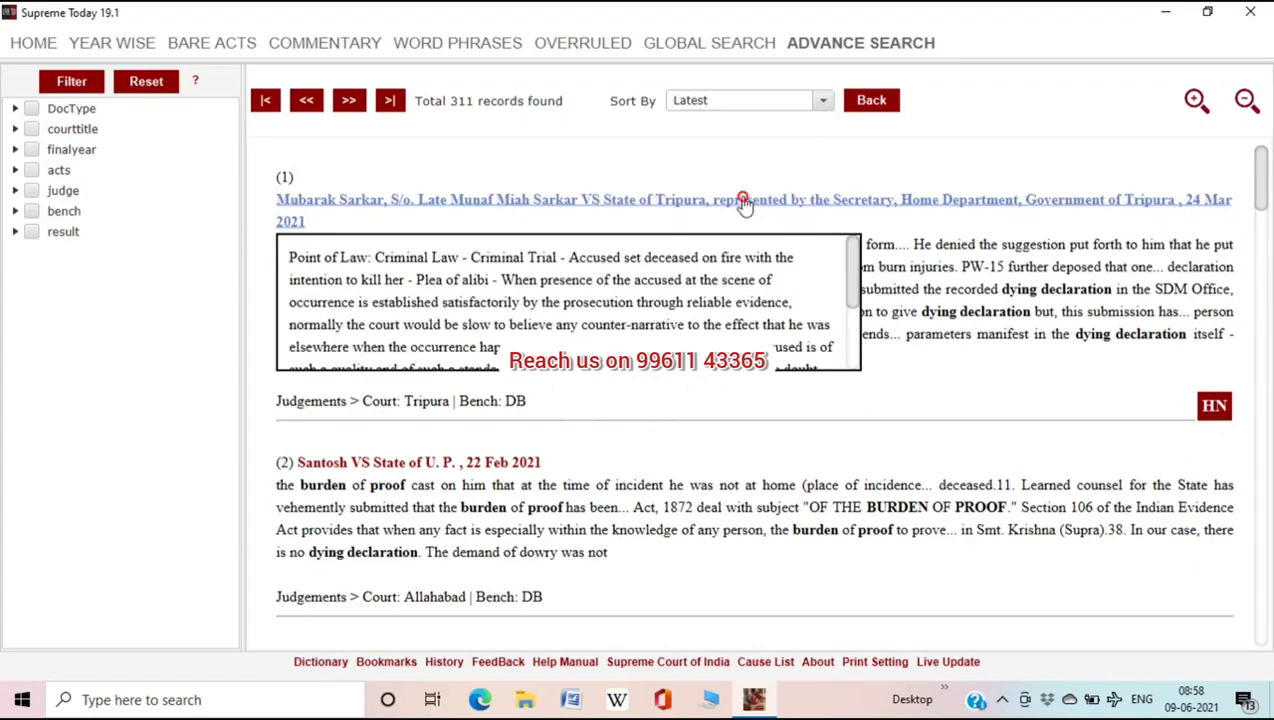
Open the first judgement in the results and read through its text around the highlighted "dying declaration" passages
{"action": "left_click", "coordinate": [745, 203]}
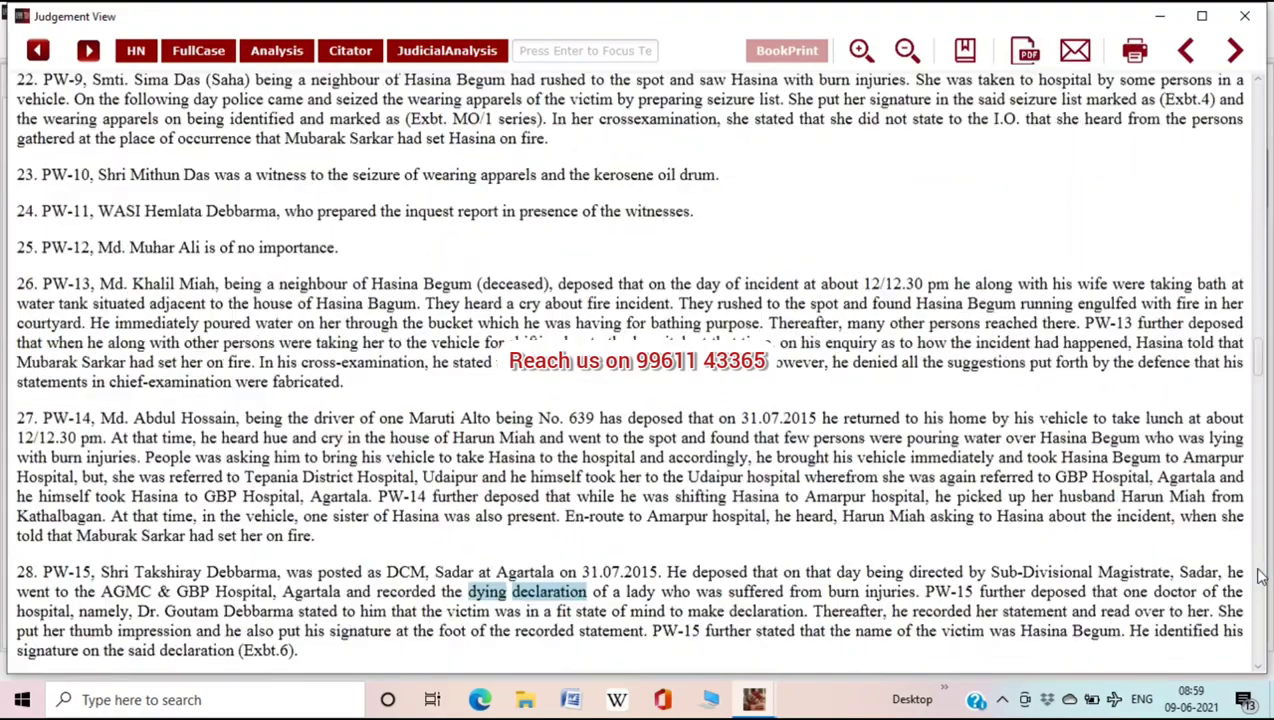
{"action": "left_click", "coordinate": [1262, 577]}
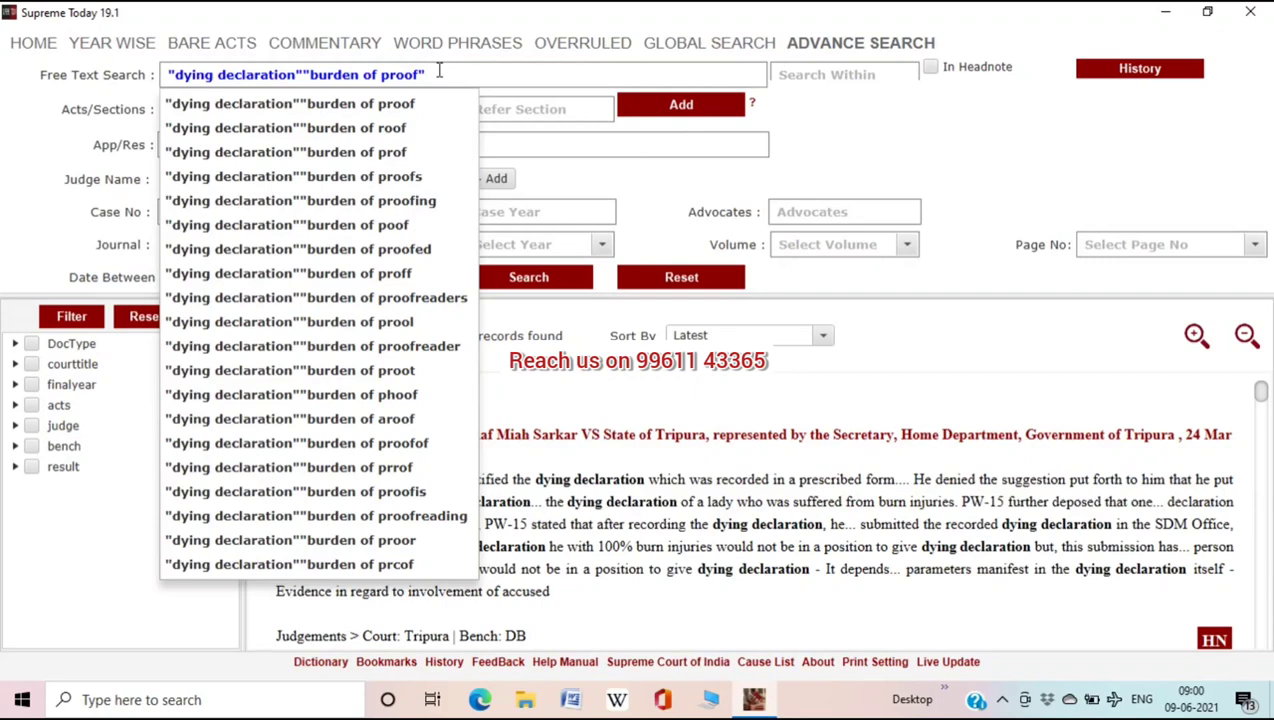
Add the Indian Penal Code as an act to the "dying declaration" "burden of proof" search, run it and return to the form
{"action": "left_click", "coordinate": [330, 103]}
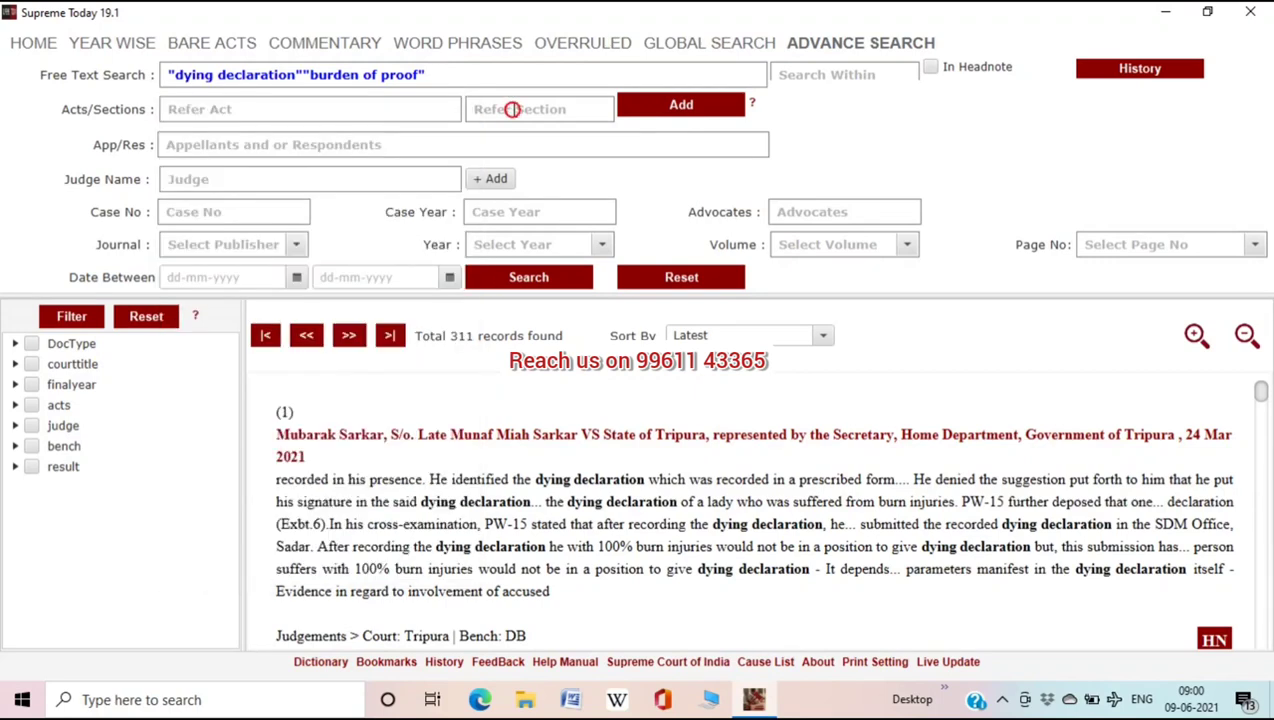
{"action": "left_click", "coordinate": [287, 112]}
{"action": "type", "text": "ind"}
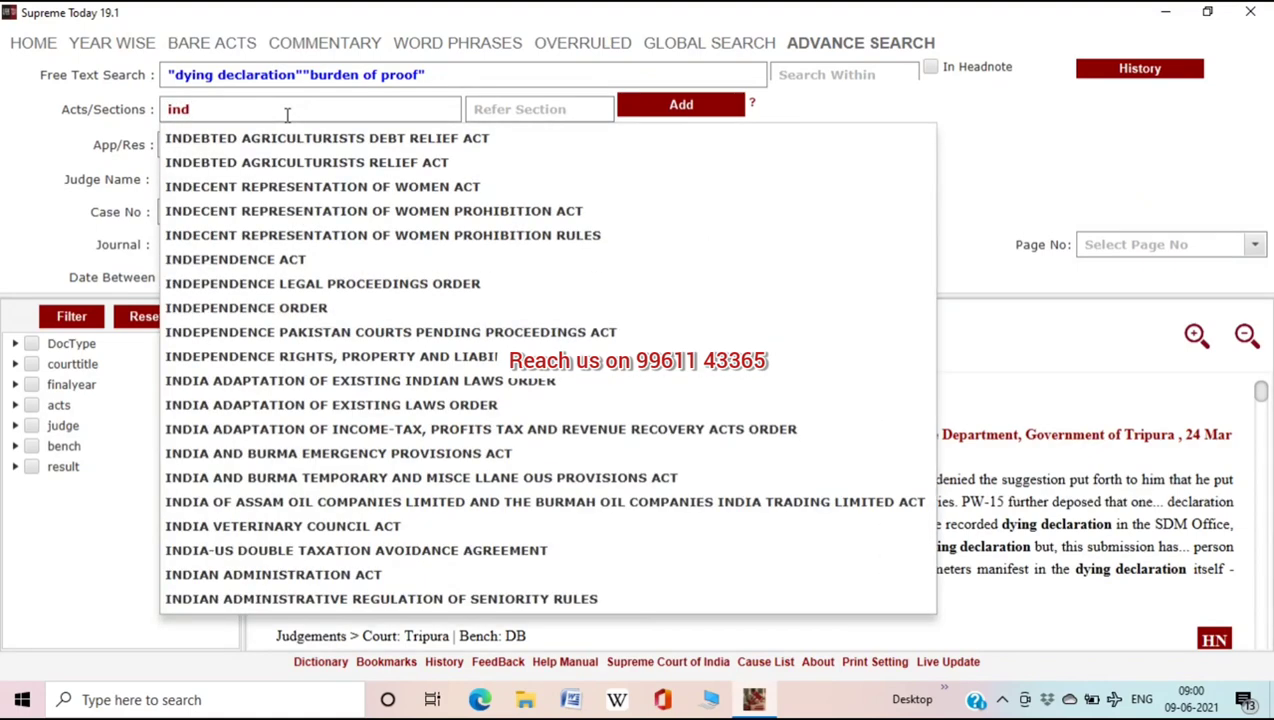
{"action": "key", "text": "BackSpace"}
{"action": "key", "text": "BackSpace"}
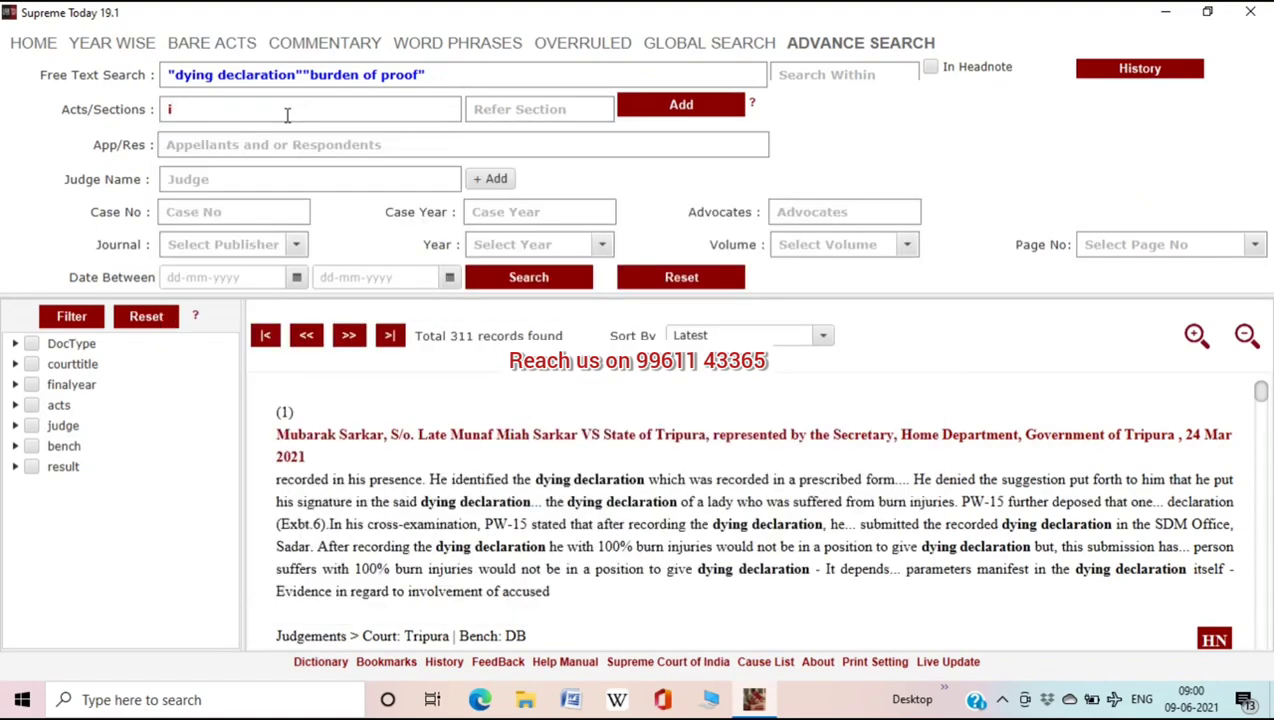
{"action": "type", "text": "pc"}
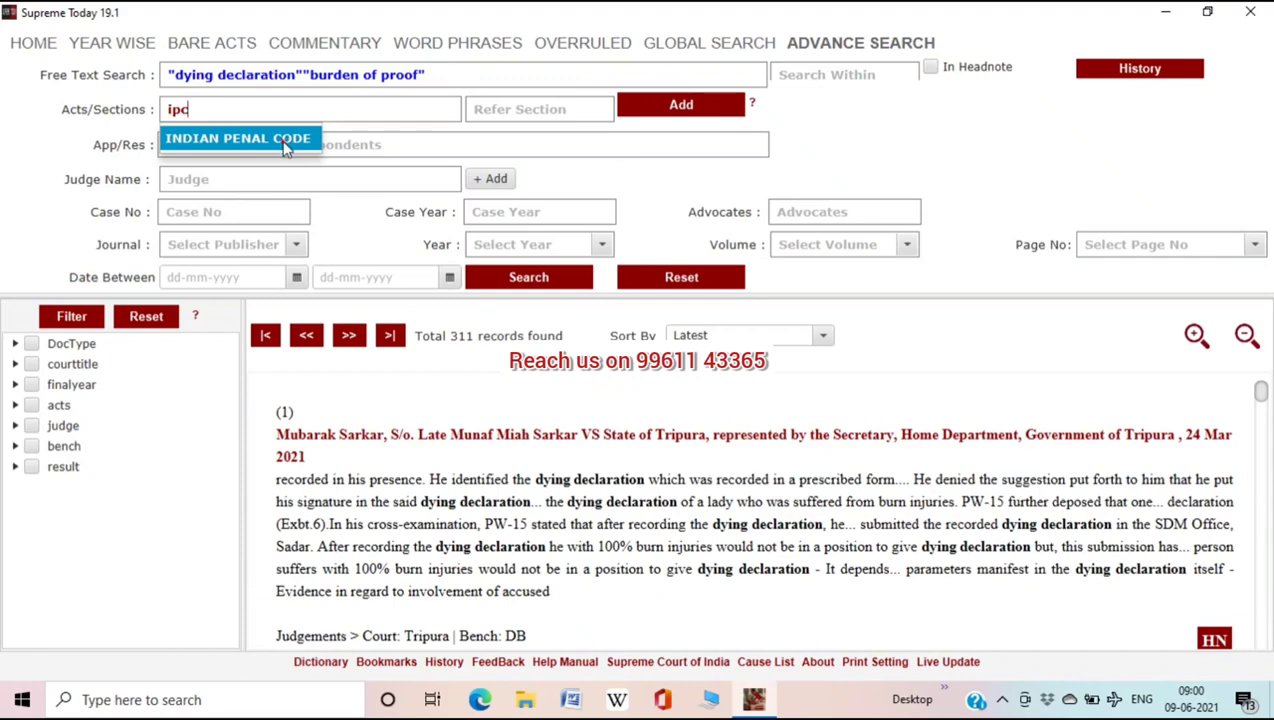
{"action": "left_click", "coordinate": [285, 139]}
{"action": "left_click", "coordinate": [699, 107]}
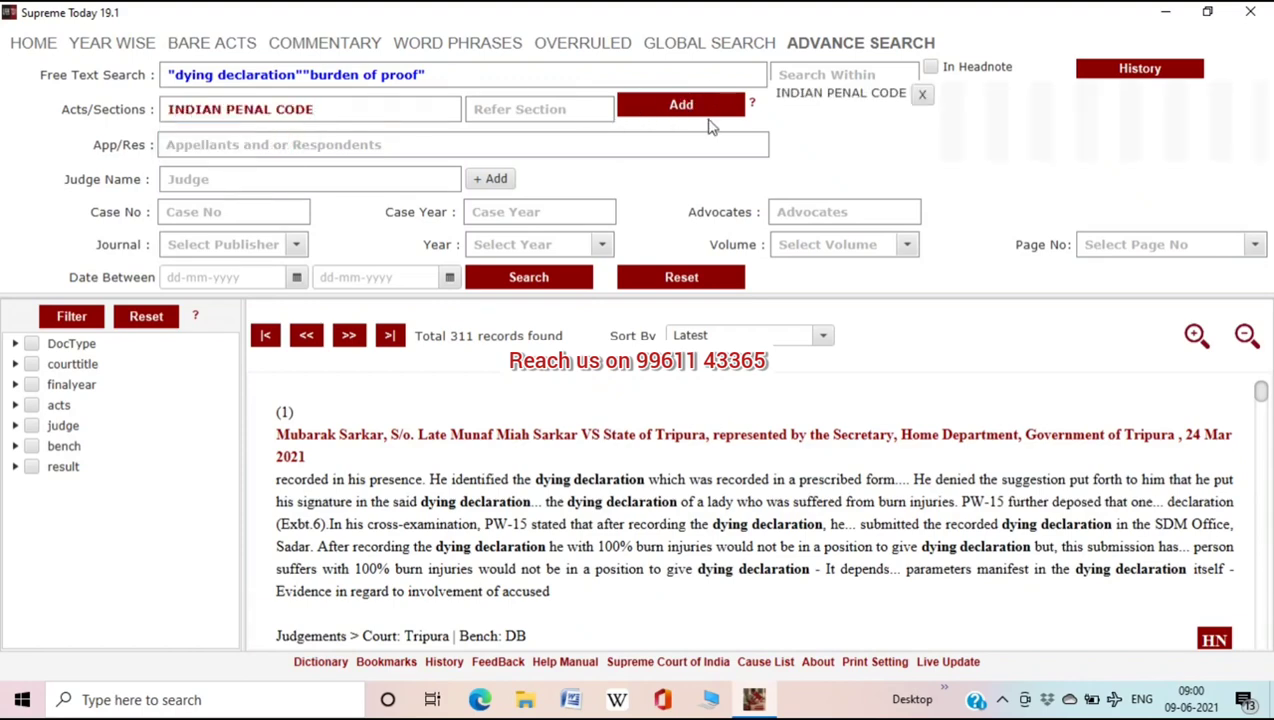
{"action": "left_click", "coordinate": [538, 281]}
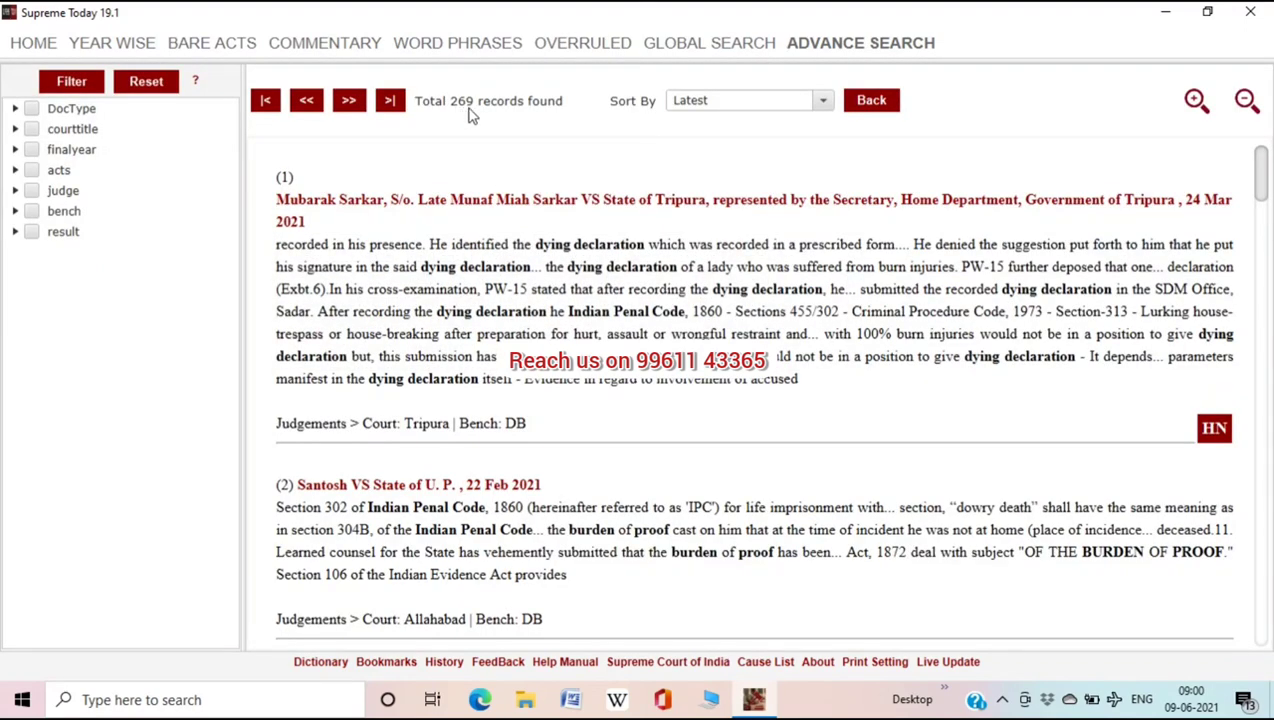
{"action": "left_click", "coordinate": [871, 104]}
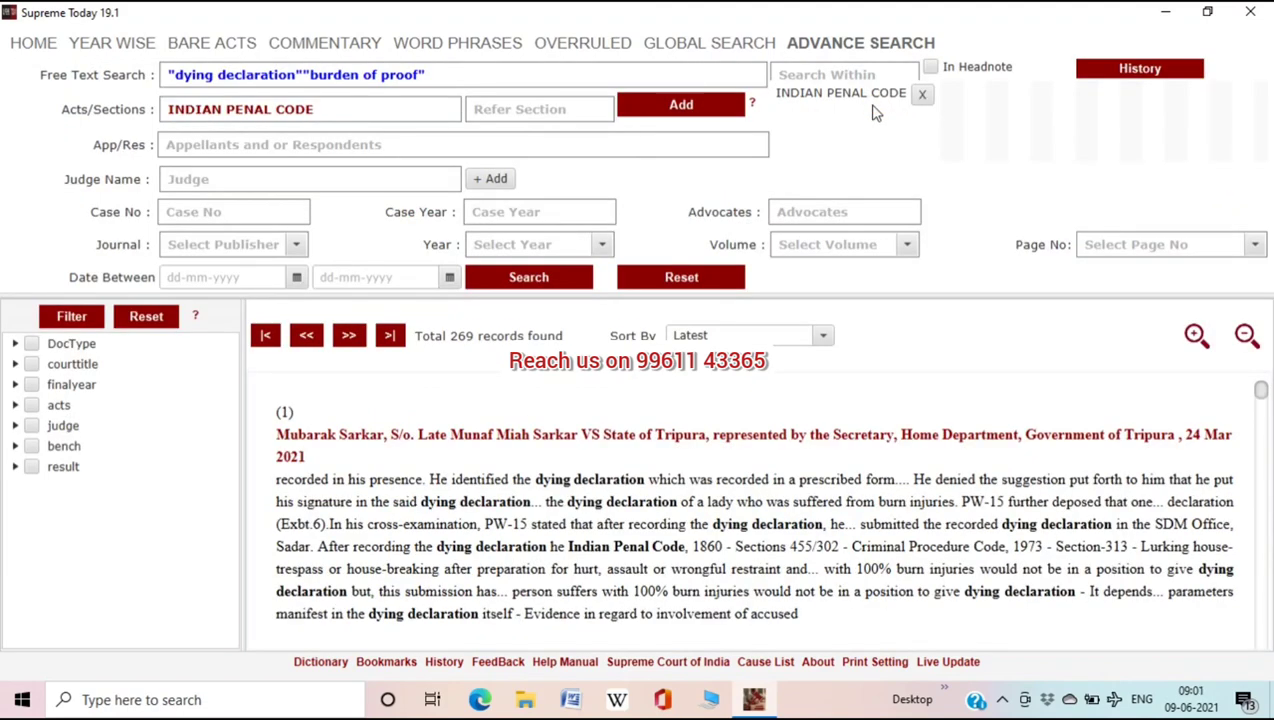
Add the Criminal Procedure Code as a second act, run the advance search again and return to the form
{"action": "left_click", "coordinate": [358, 111]}
{"action": "key", "text": "BackSpace"}
{"action": "key", "text": "BackSpace"}
{"action": "key", "text": "BackSpace"}
{"action": "key", "text": "BackSpace"}
{"action": "key", "text": "BackSpace"}
{"action": "key", "text": "BackSpace"}
{"action": "key", "text": "BackSpace"}
{"action": "key", "text": "BackSpace"}
{"action": "key", "text": "BackSpace"}
{"action": "key", "text": "BackSpace"}
{"action": "key", "text": "BackSpace"}
{"action": "key", "text": "BackSpace"}
{"action": "key", "text": "BackSpace"}
{"action": "key", "text": "BackSpace"}
{"action": "key", "text": "BackSpace"}
{"action": "key", "text": "BackSpace"}
{"action": "key", "text": "BackSpace"}
{"action": "type", "text": "c"}
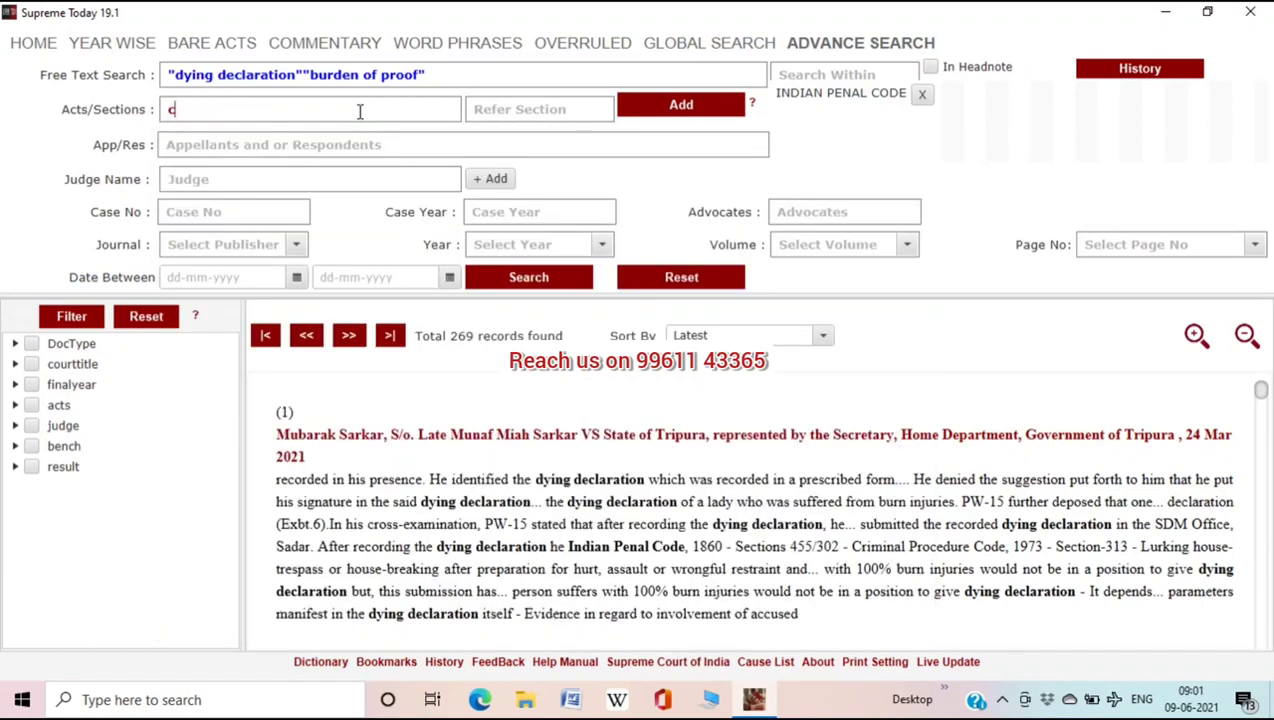
{"action": "type", "text": "rpc"}
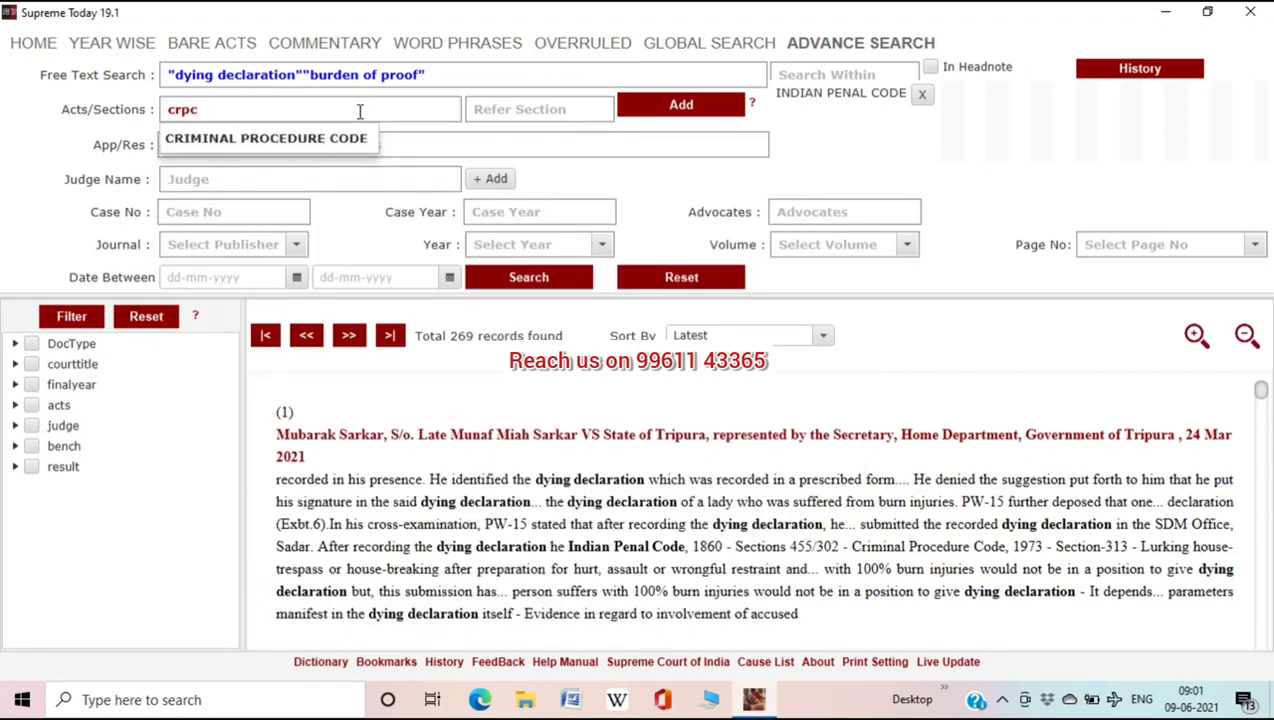
{"action": "left_click", "coordinate": [341, 137]}
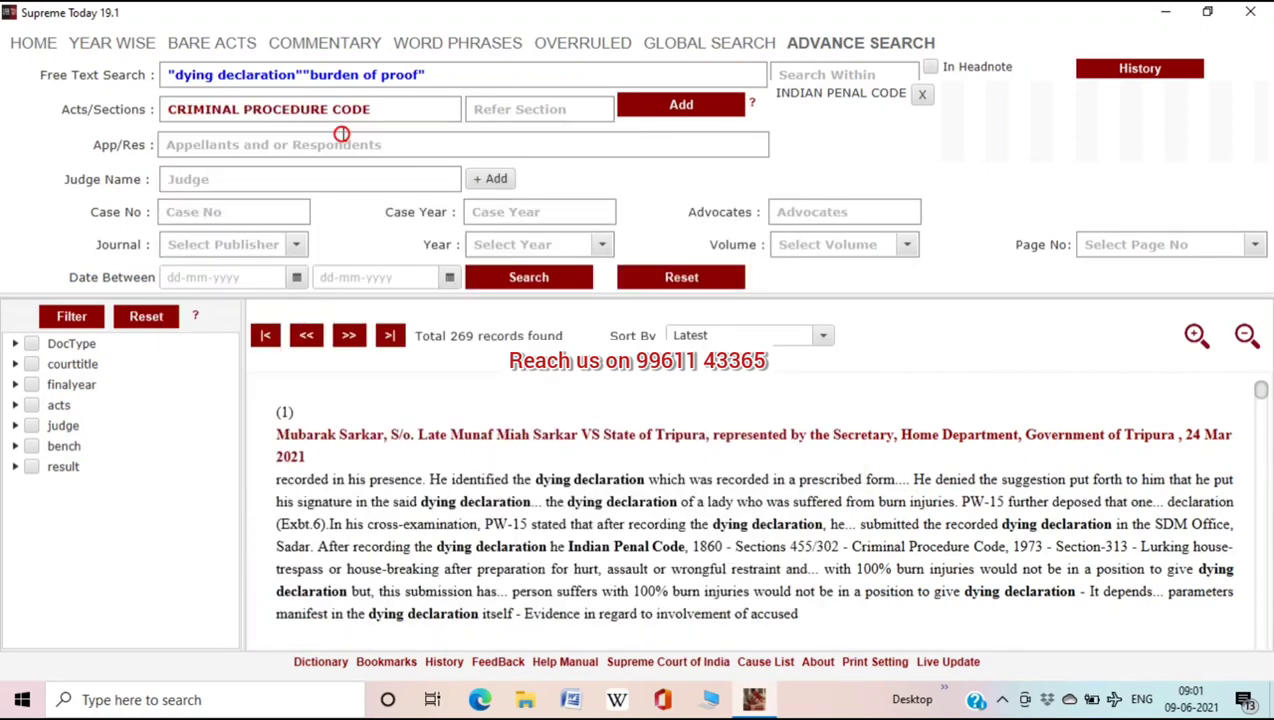
{"action": "left_click", "coordinate": [695, 108]}
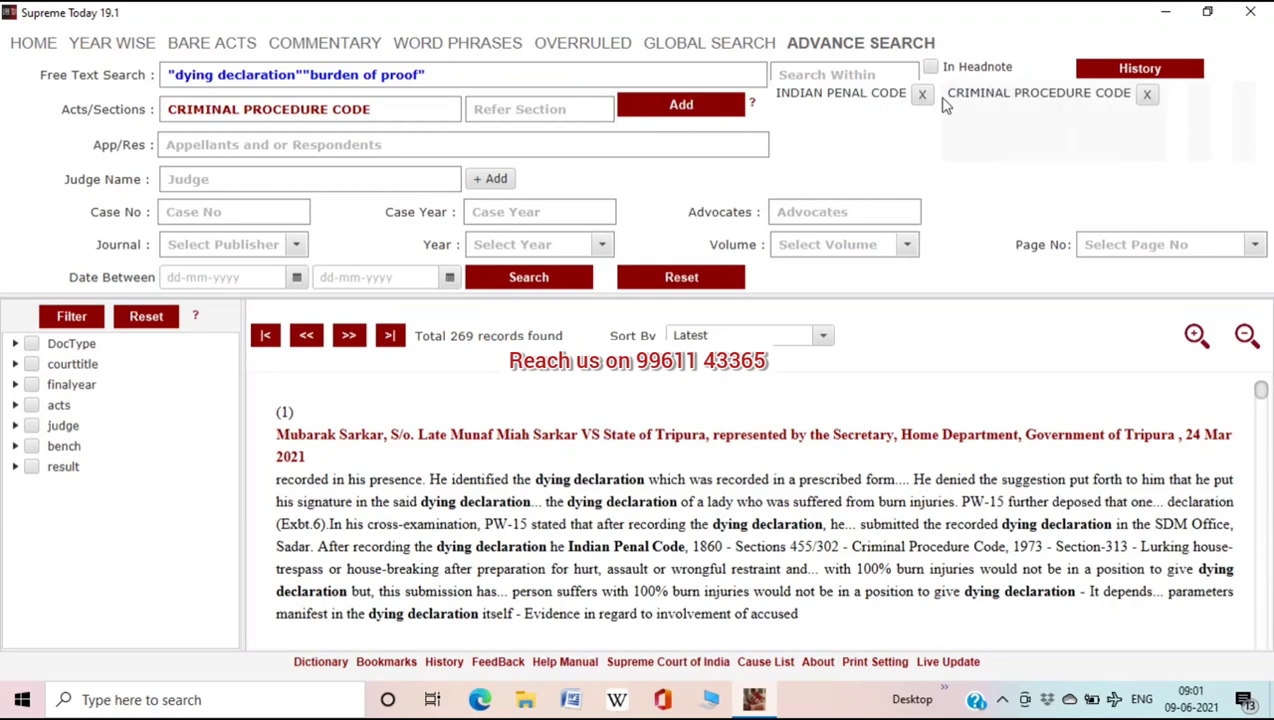
{"action": "left_click", "coordinate": [566, 280]}
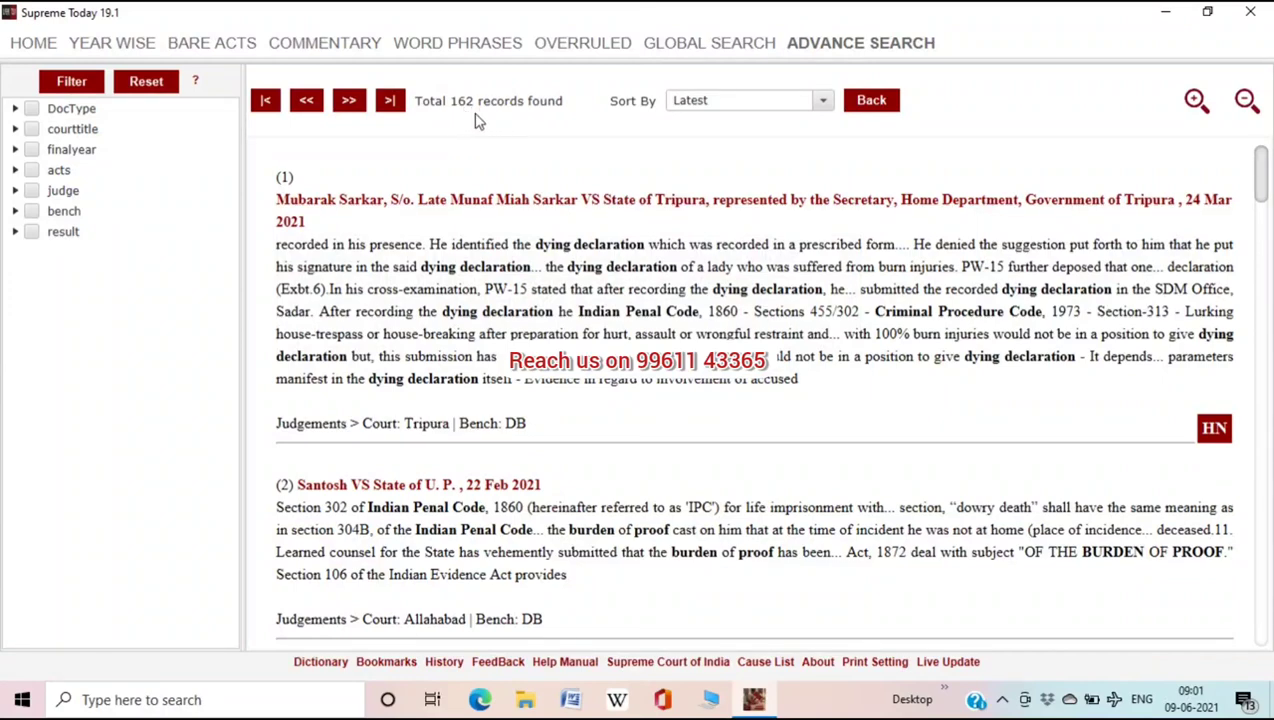
{"action": "left_click", "coordinate": [872, 101]}
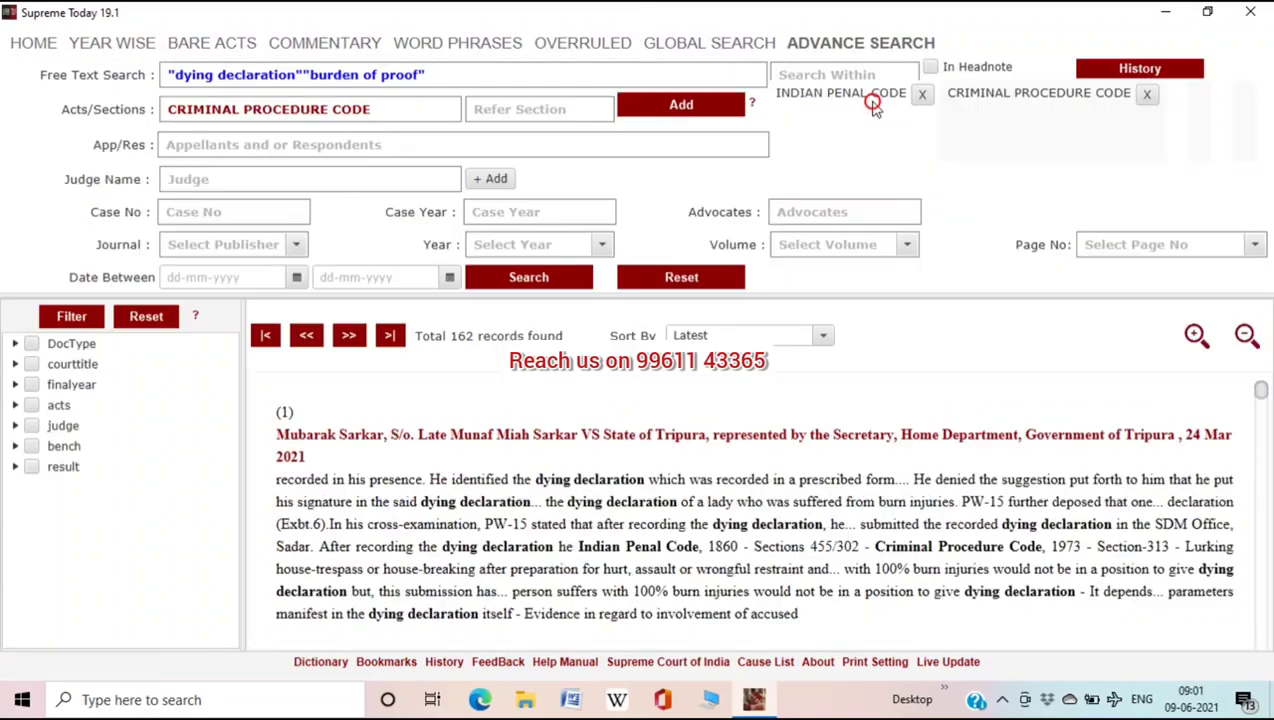
{"action": "left_click", "coordinate": [403, 109]}
{"action": "key", "text": "BackSpace"}
{"action": "key", "text": "BackSpace"}
{"action": "key", "text": "BackSpace"}
{"action": "key", "text": "BackSpace"}
{"action": "key", "text": "BackSpace"}
{"action": "key", "text": "BackSpace"}
{"action": "key", "text": "BackSpace"}
{"action": "key", "text": "BackSpace"}
{"action": "key", "text": "BackSpace"}
{"action": "key", "text": "BackSpace"}
{"action": "key", "text": "BackSpace"}
{"action": "key", "text": "BackSpace"}
{"action": "key", "text": "BackSpace"}
{"action": "key", "text": "BackSpace"}
{"action": "key", "text": "BackSpace"}
{"action": "key", "text": "BackSpace"}
{"action": "key", "text": "BackSpace"}
{"action": "key", "text": "BackSpace"}
{"action": "key", "text": "BackSpace"}
{"action": "key", "text": "BackSpace"}
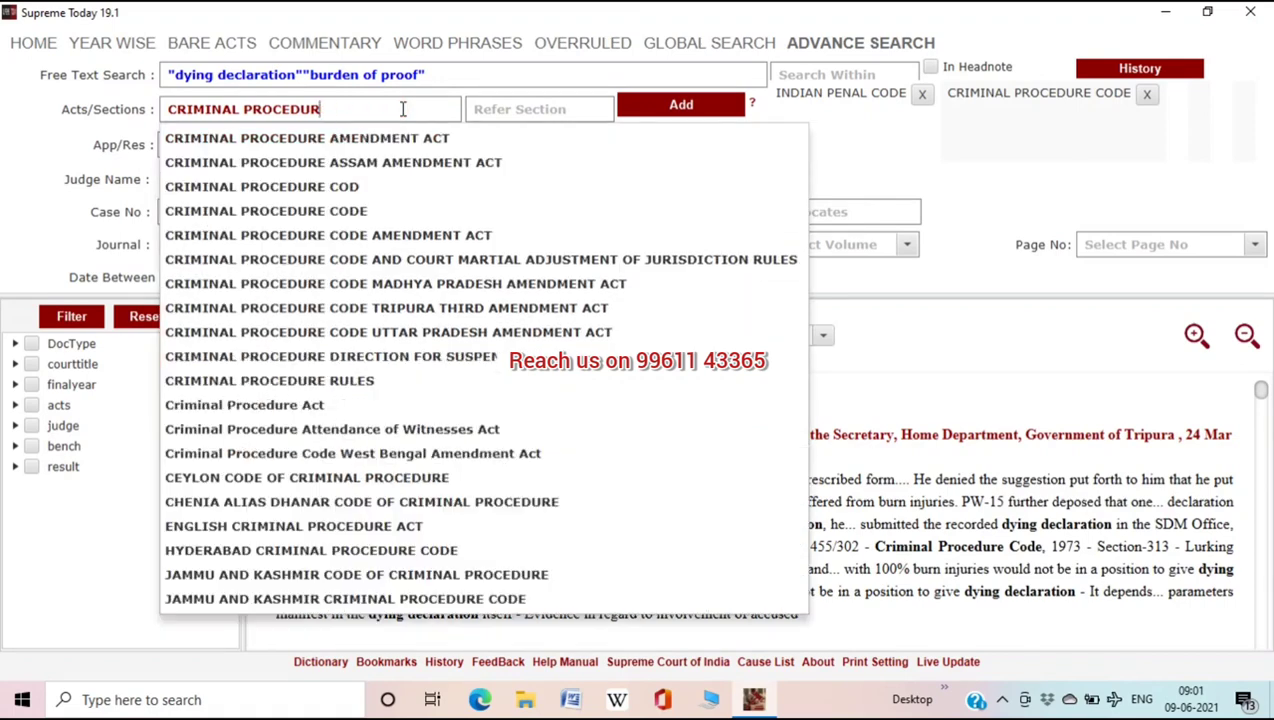
{"action": "type", "text": "e"}
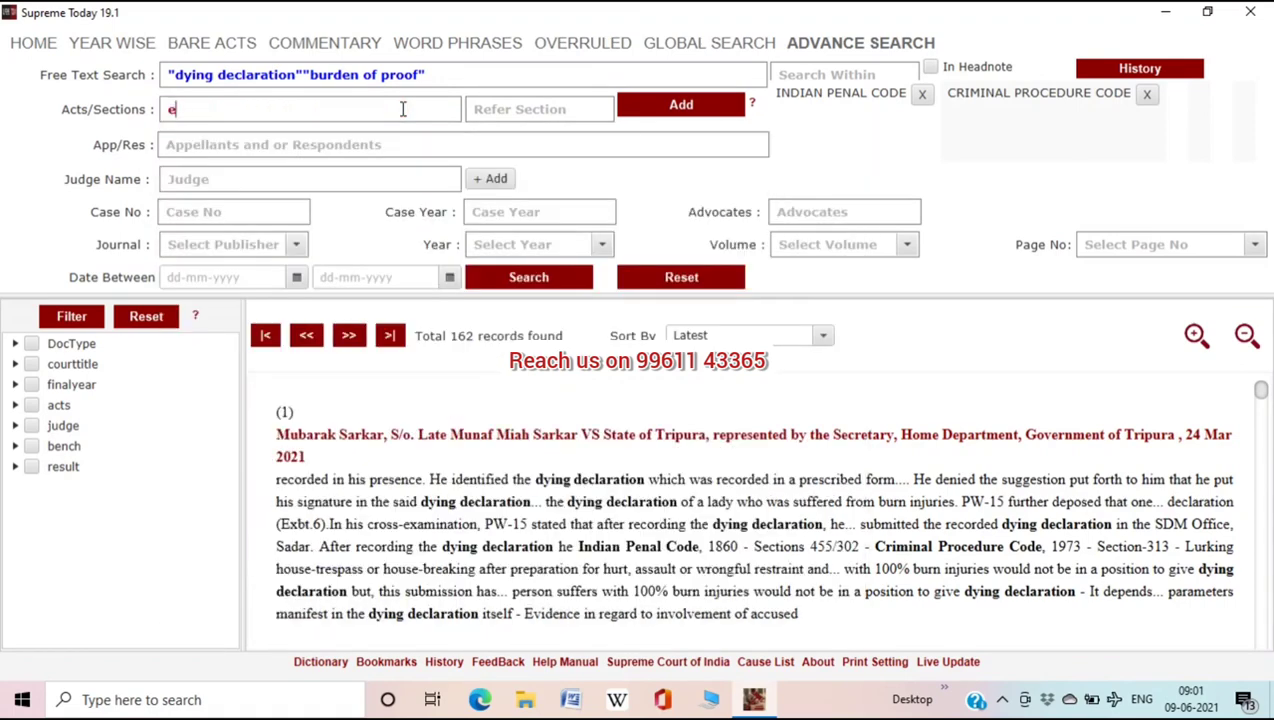
{"action": "type", "text": "vidence"}
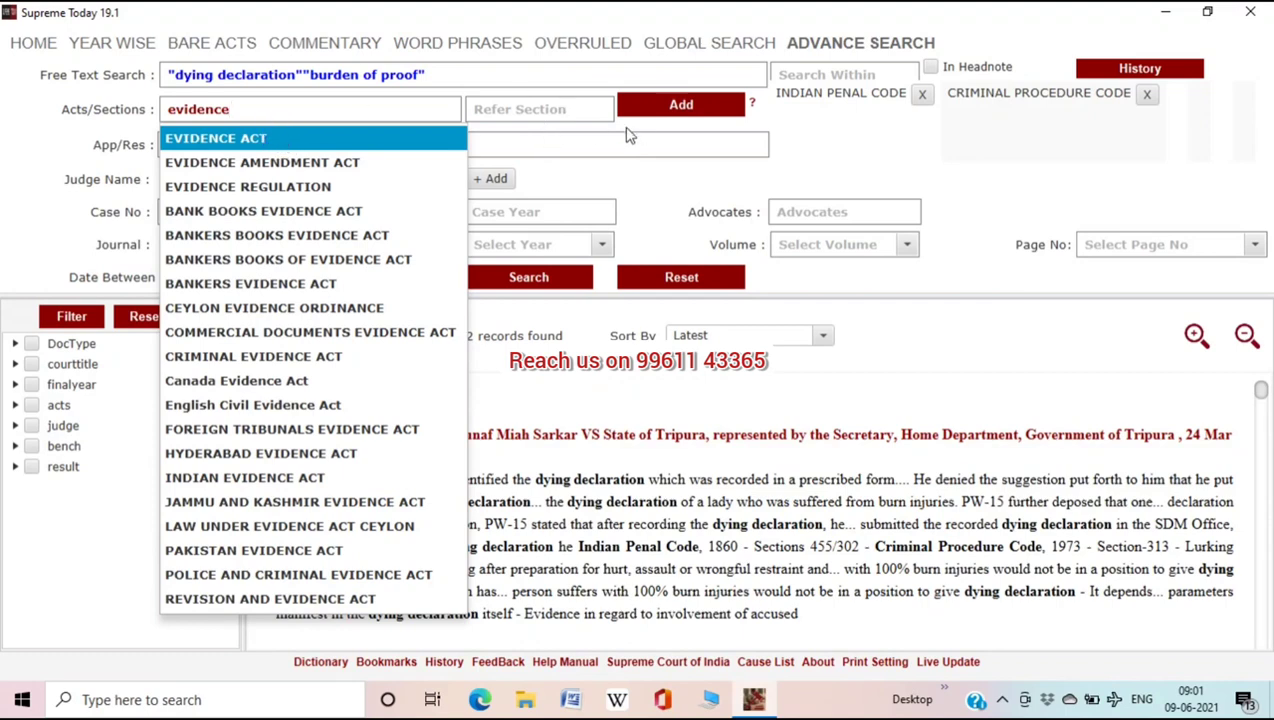
{"action": "left_click", "coordinate": [650, 177]}
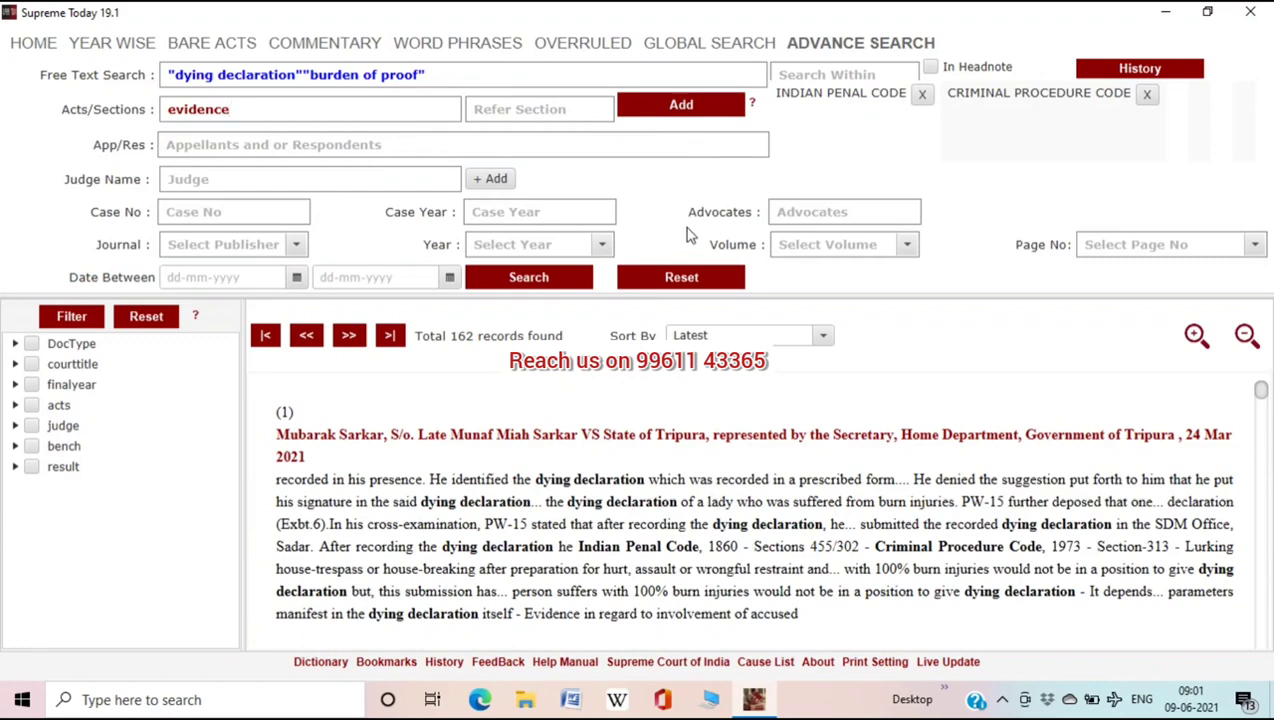
Reset the act criteria and run a proximity search with the free text "dying declaration""burden proof"~7, using the on-screen keyboard to show the tilde
{"action": "left_click", "coordinate": [681, 277]}
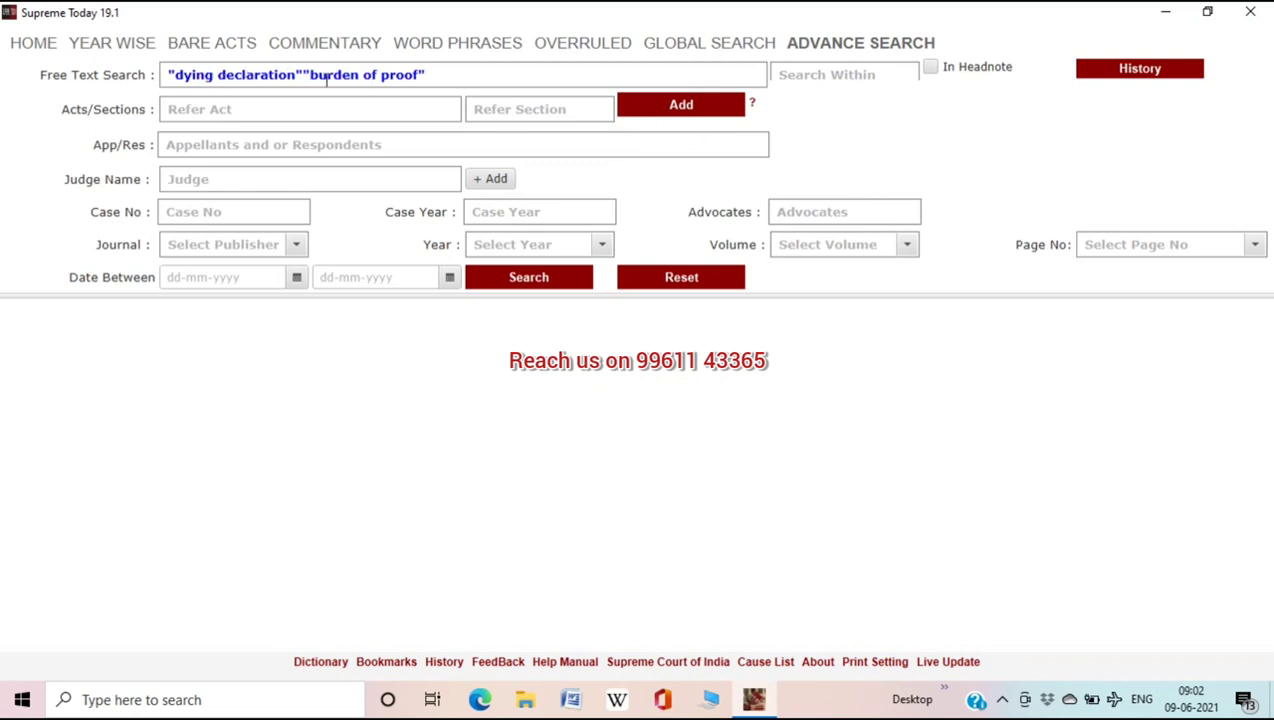
{"action": "left_click", "coordinate": [381, 76]}
{"action": "key", "text": "BackSpace"}
{"action": "key", "text": "BackSpace"}
{"action": "key", "text": "BackSpace"}
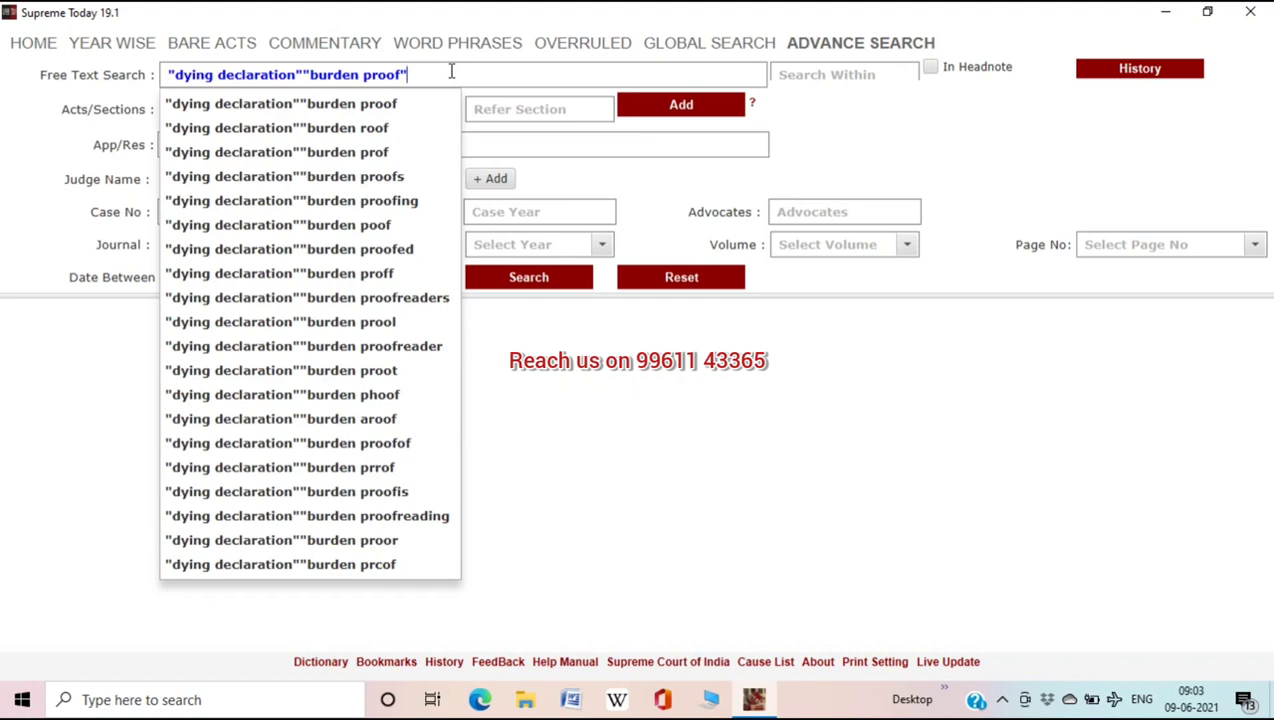
{"action": "type", "text": "~"}
{"action": "key", "text": "ctrl+super+o"}
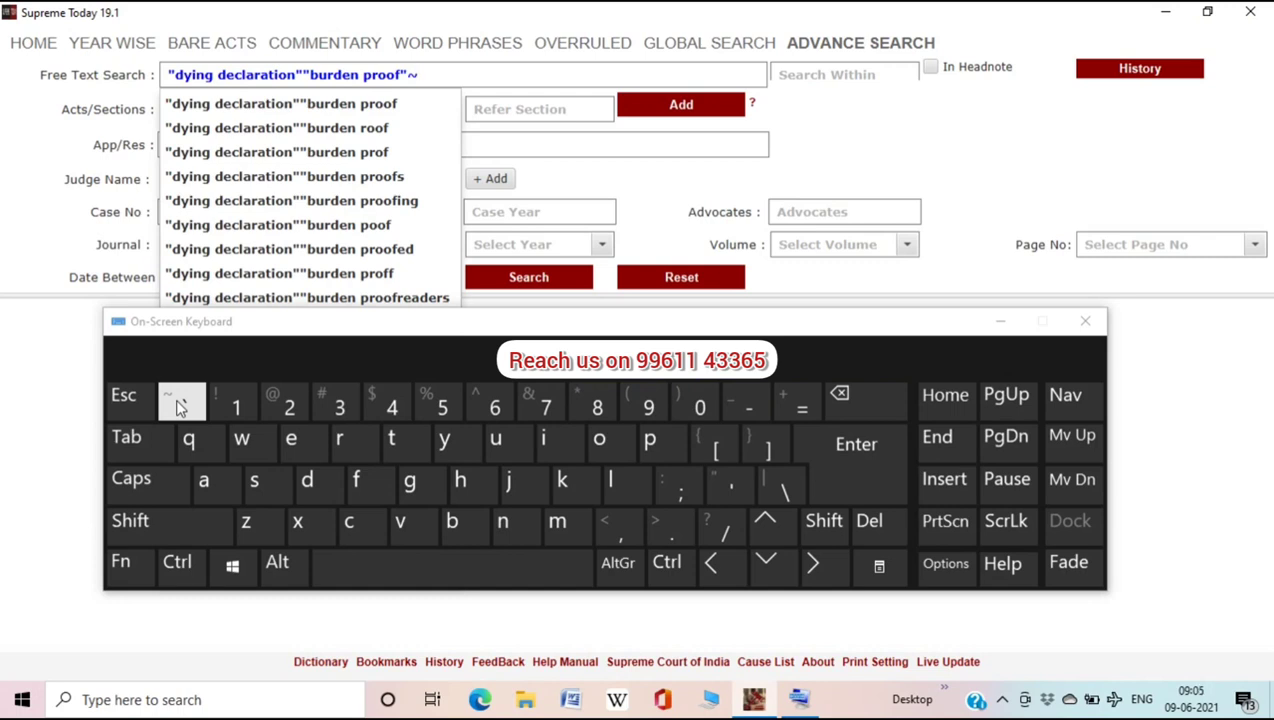
{"action": "type", "text": "7"}
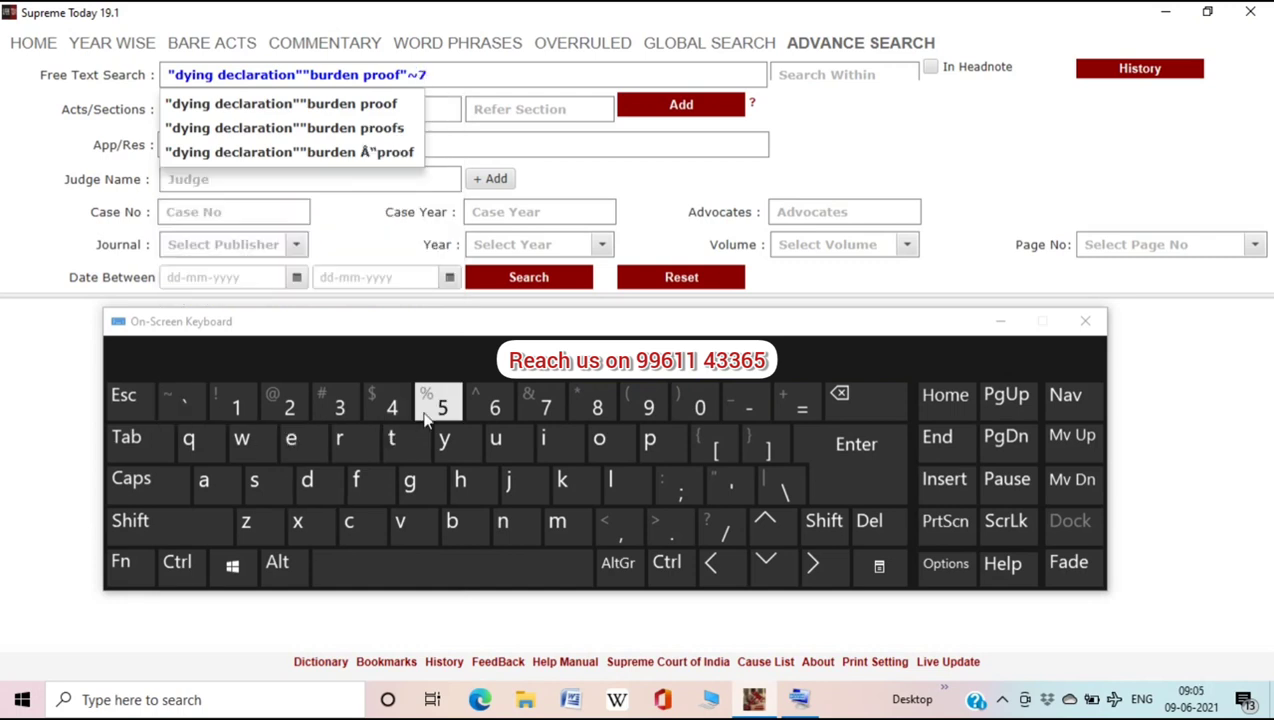
{"action": "left_click", "coordinate": [518, 285]}
{"action": "left_click", "coordinate": [518, 285]}
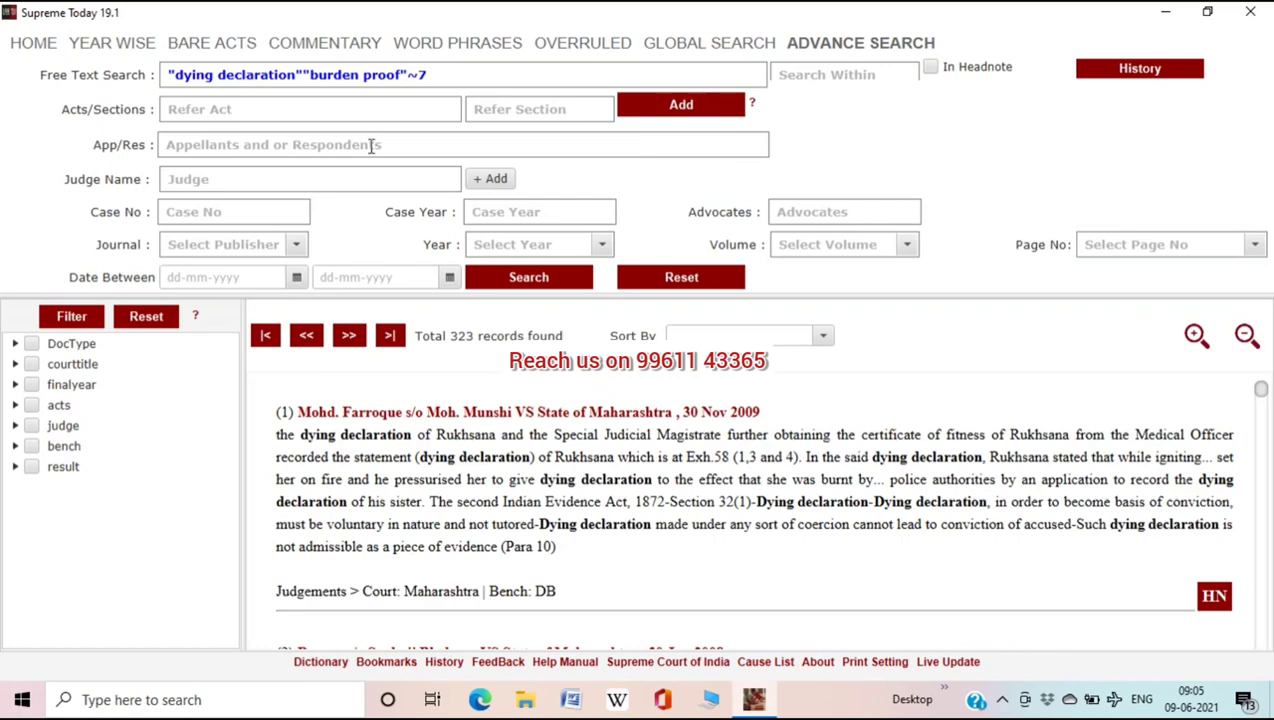
Clear the advance search form and add Indian Penal Code section S.498(a) as an act criterion
{"action": "left_click", "coordinate": [681, 279]}
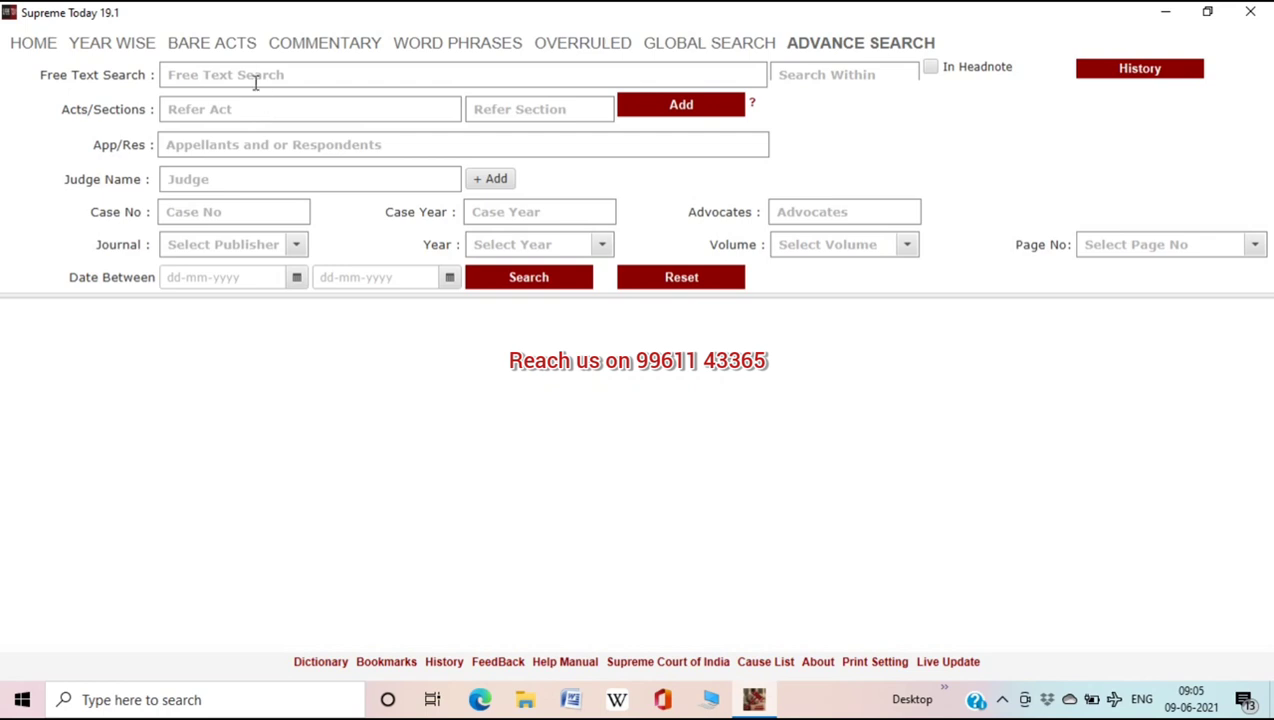
{"action": "left_click", "coordinate": [250, 109]}
{"action": "type", "text": "ipc"}
{"action": "left_click", "coordinate": [241, 132]}
{"action": "left_click", "coordinate": [536, 111]}
{"action": "type", "text": "498"}
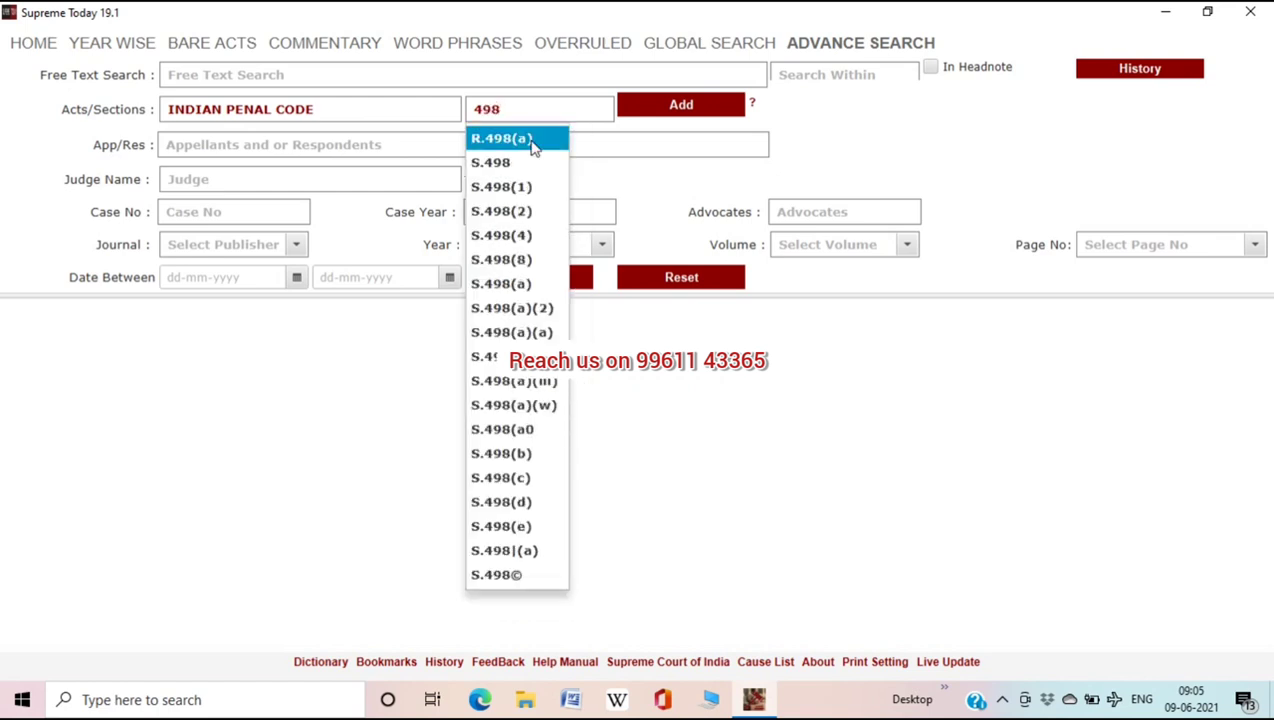
{"action": "left_click", "coordinate": [522, 286]}
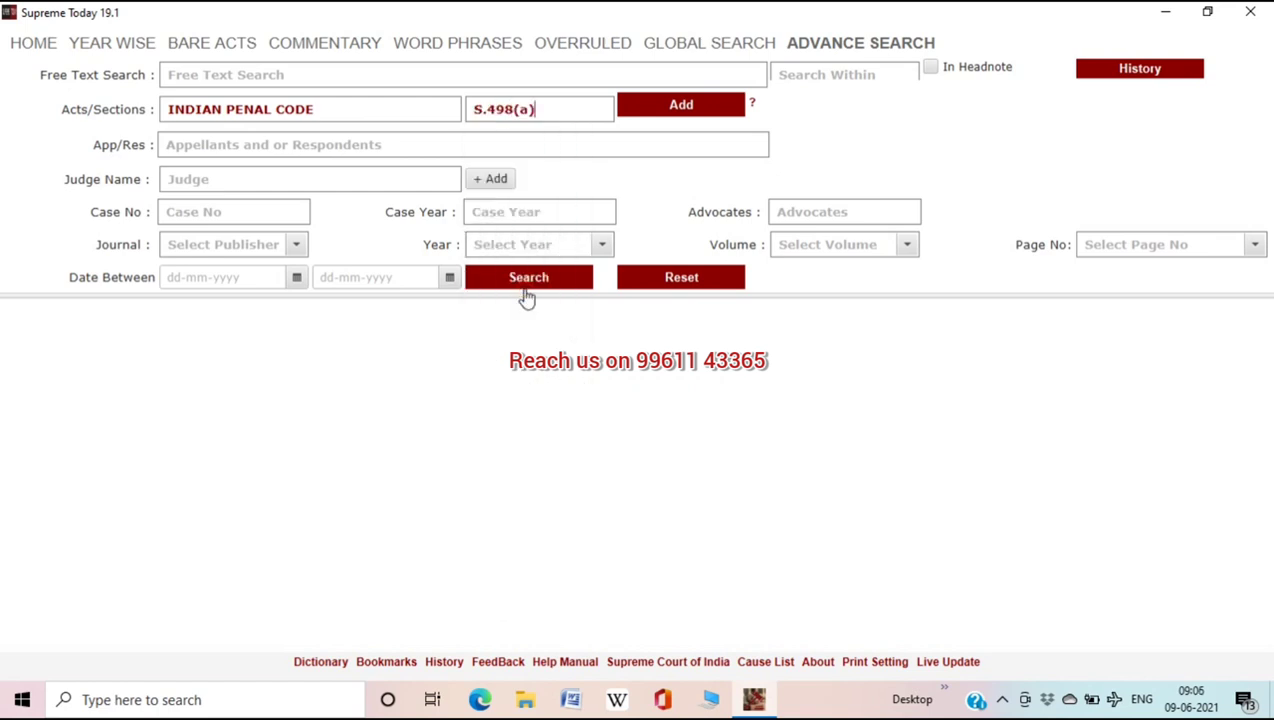
{"action": "left_click", "coordinate": [704, 118]}
Add Criminal Procedure Code section S.482 as a second act criterion
{"action": "left_click", "coordinate": [446, 109]}
{"action": "key", "text": "BackSpace"}
{"action": "key", "text": "BackSpace"}
{"action": "key", "text": "BackSpace"}
{"action": "key", "text": "BackSpace"}
{"action": "key", "text": "BackSpace"}
{"action": "key", "text": "BackSpace"}
{"action": "key", "text": "BackSpace"}
{"action": "key", "text": "BackSpace"}
{"action": "key", "text": "BackSpace"}
{"action": "key", "text": "BackSpace"}
{"action": "key", "text": "BackSpace"}
{"action": "key", "text": "BackSpace"}
{"action": "key", "text": "BackSpace"}
{"action": "key", "text": "BackSpace"}
{"action": "key", "text": "BackSpace"}
{"action": "key", "text": "BackSpace"}
{"action": "key", "text": "BackSpace"}
{"action": "type", "text": "crpc"}
{"action": "left_click", "coordinate": [355, 138]}
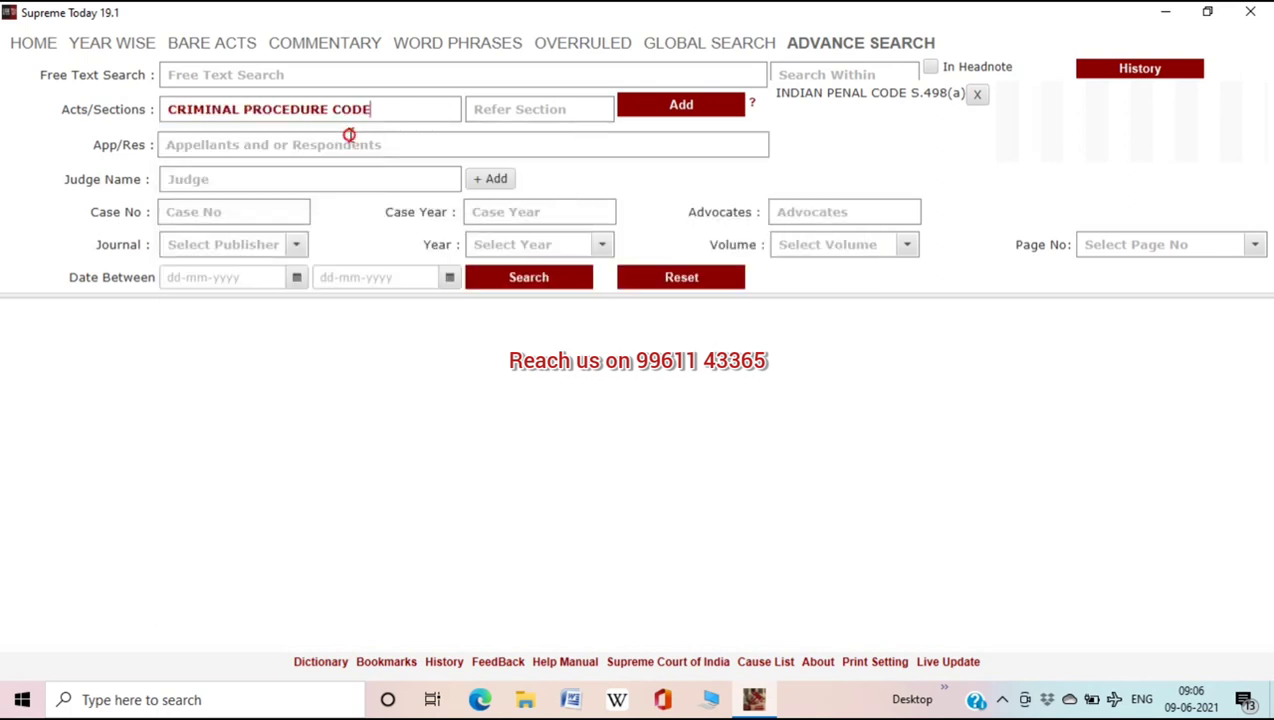
{"action": "left_click", "coordinate": [556, 111]}
{"action": "type", "text": "482"}
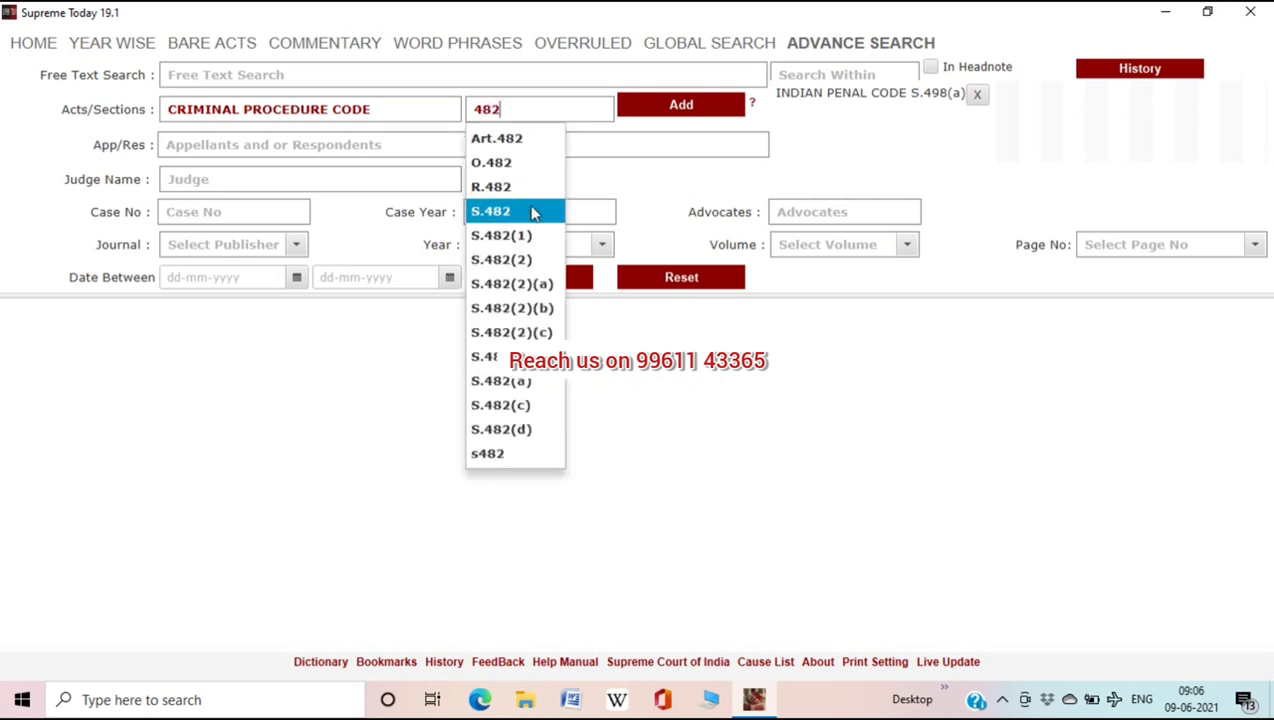
{"action": "left_click", "coordinate": [500, 211]}
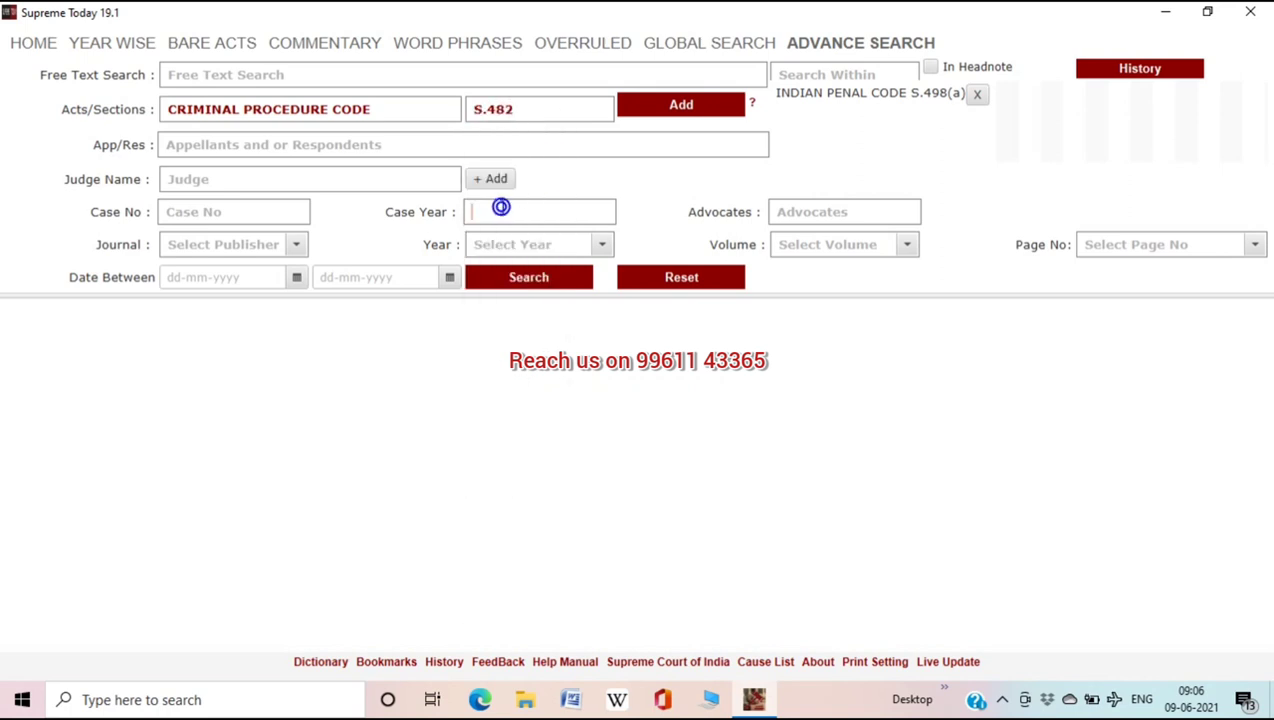
{"action": "left_click", "coordinate": [677, 108]}
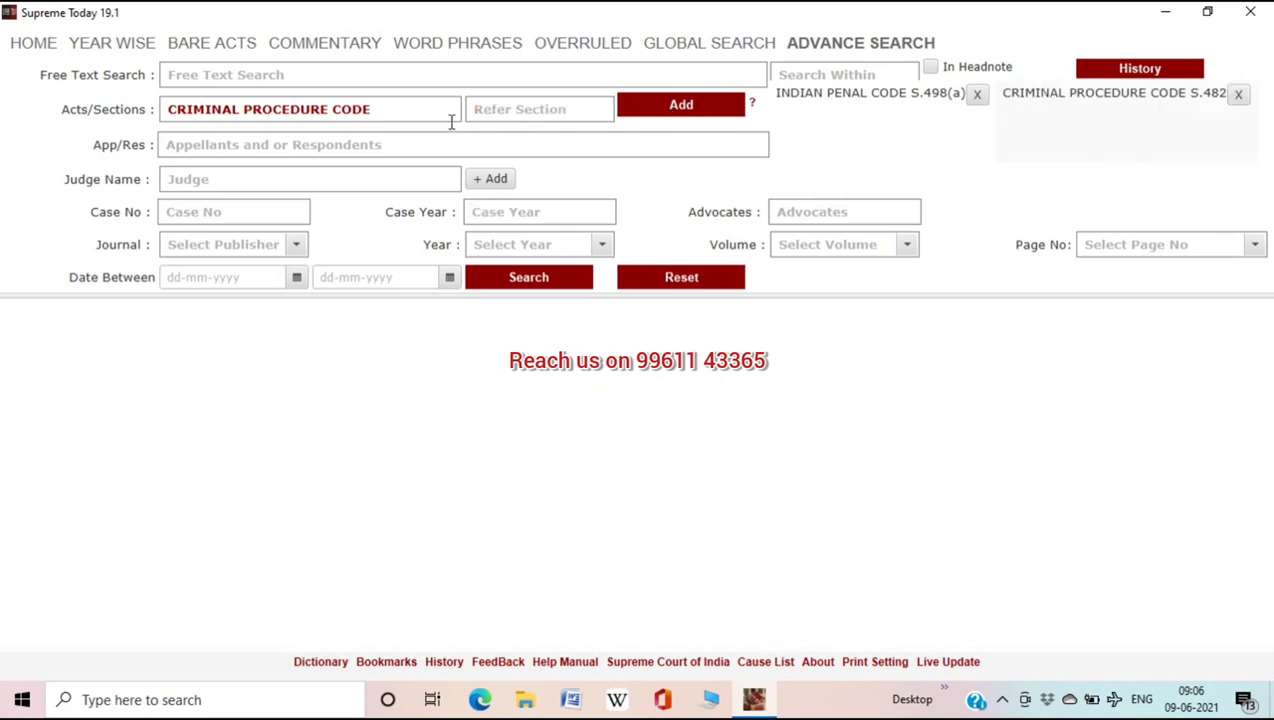
Add the Evidence Act without a section as a third act criterion and run the advance search
{"action": "left_click", "coordinate": [396, 119]}
{"action": "key", "text": "BackSpace"}
{"action": "key", "text": "BackSpace"}
{"action": "key", "text": "BackSpace"}
{"action": "key", "text": "BackSpace"}
{"action": "key", "text": "BackSpace"}
{"action": "key", "text": "BackSpace"}
{"action": "key", "text": "BackSpace"}
{"action": "key", "text": "BackSpace"}
{"action": "key", "text": "BackSpace"}
{"action": "key", "text": "BackSpace"}
{"action": "key", "text": "BackSpace"}
{"action": "key", "text": "BackSpace"}
{"action": "key", "text": "BackSpace"}
{"action": "key", "text": "BackSpace"}
{"action": "key", "text": "BackSpace"}
{"action": "key", "text": "BackSpace"}
{"action": "key", "text": "BackSpace"}
{"action": "key", "text": "BackSpace"}
{"action": "key", "text": "BackSpace"}
{"action": "key", "text": "BackSpace"}
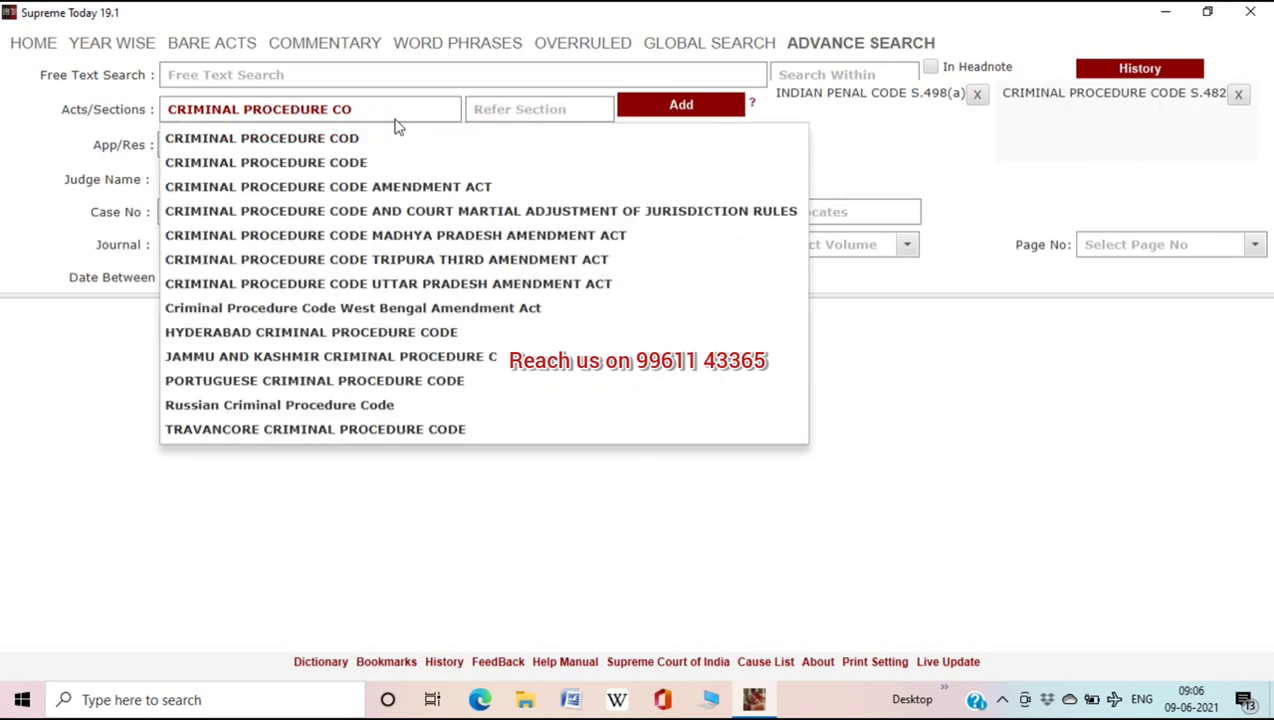
{"action": "type", "text": "evide"}
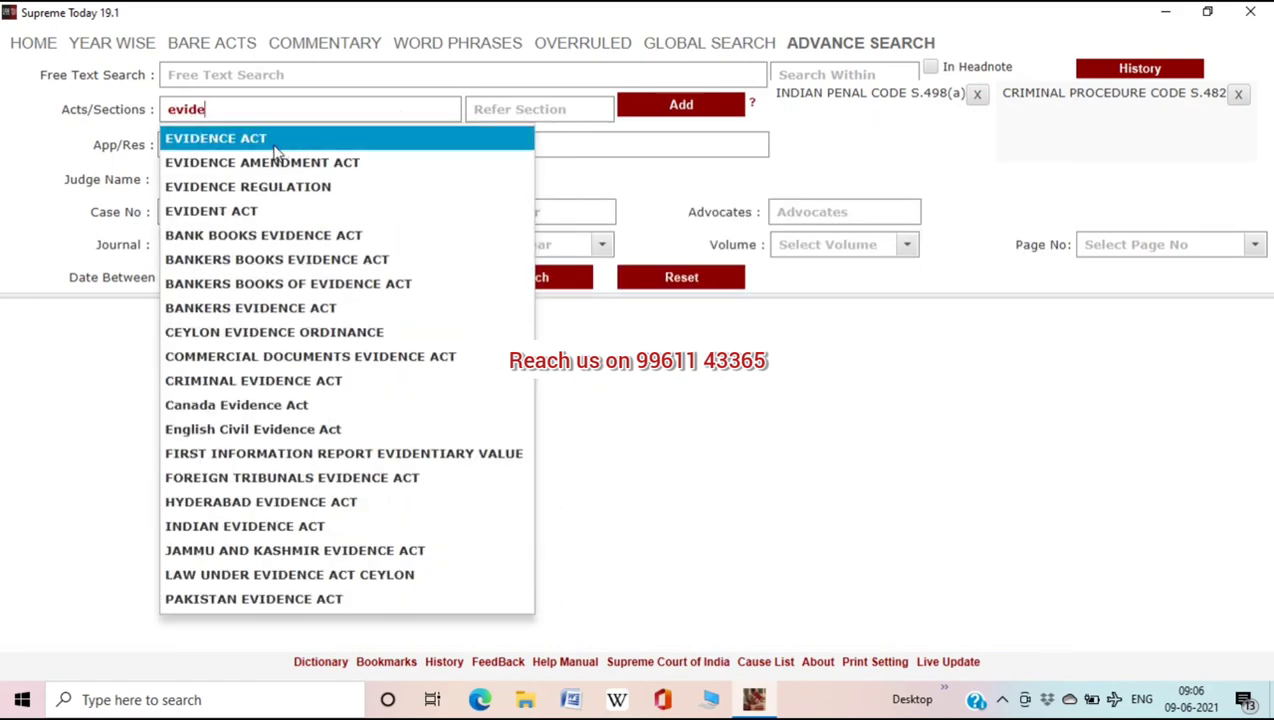
{"action": "left_click", "coordinate": [277, 148]}
{"action": "left_click", "coordinate": [655, 105]}
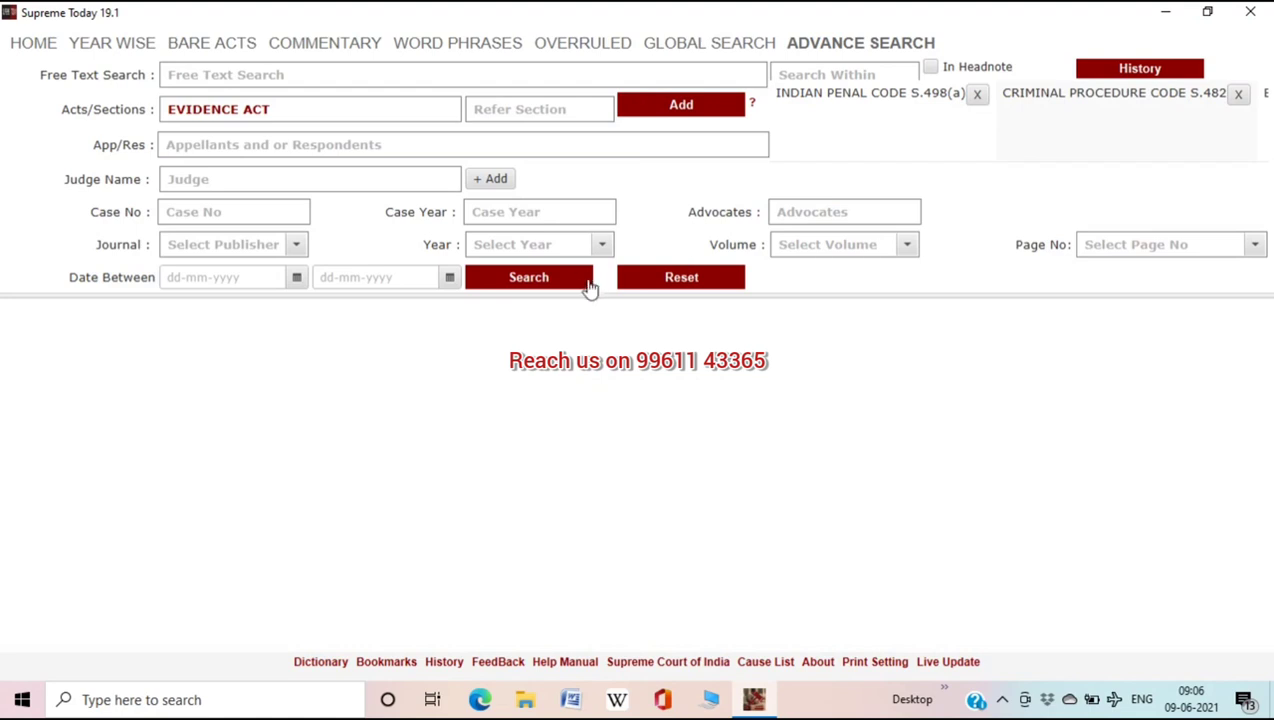
{"action": "left_click", "coordinate": [567, 284]}
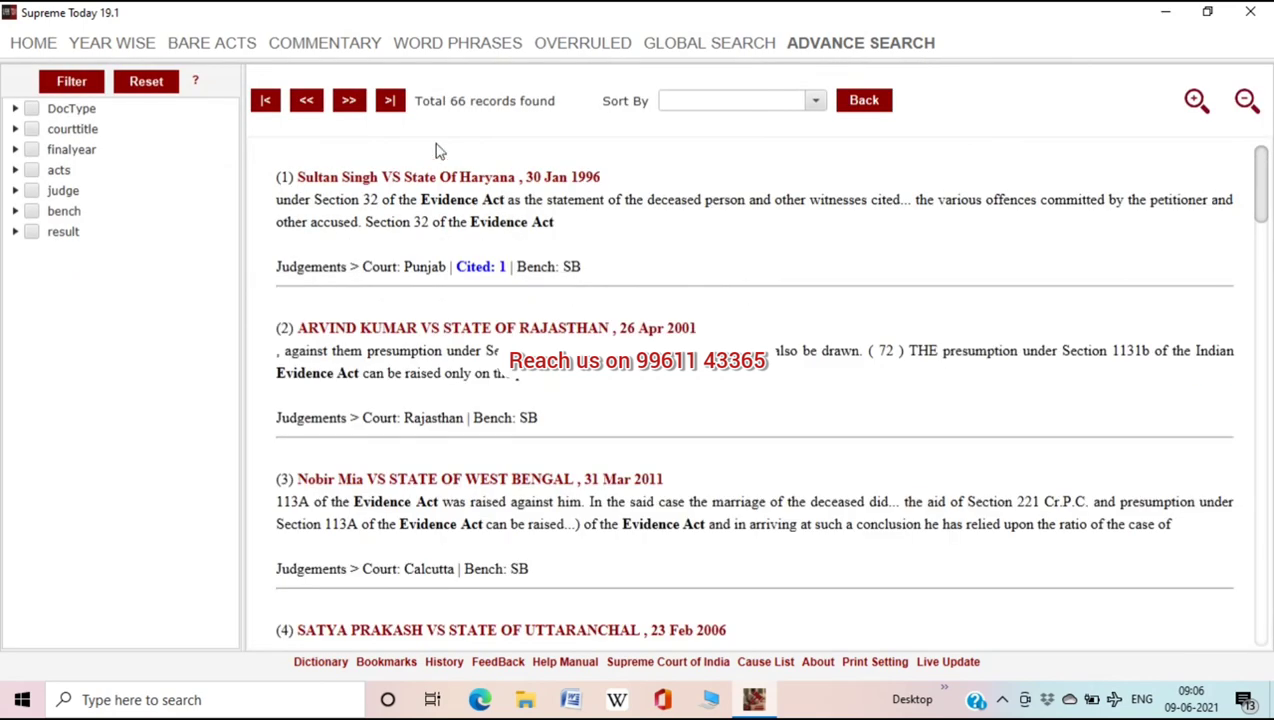
Remove the Criminal Procedure Code S.482 and Evidence Act criteria and rerun the search with only Indian Penal Code S.498(a)
{"action": "left_click", "coordinate": [862, 104]}
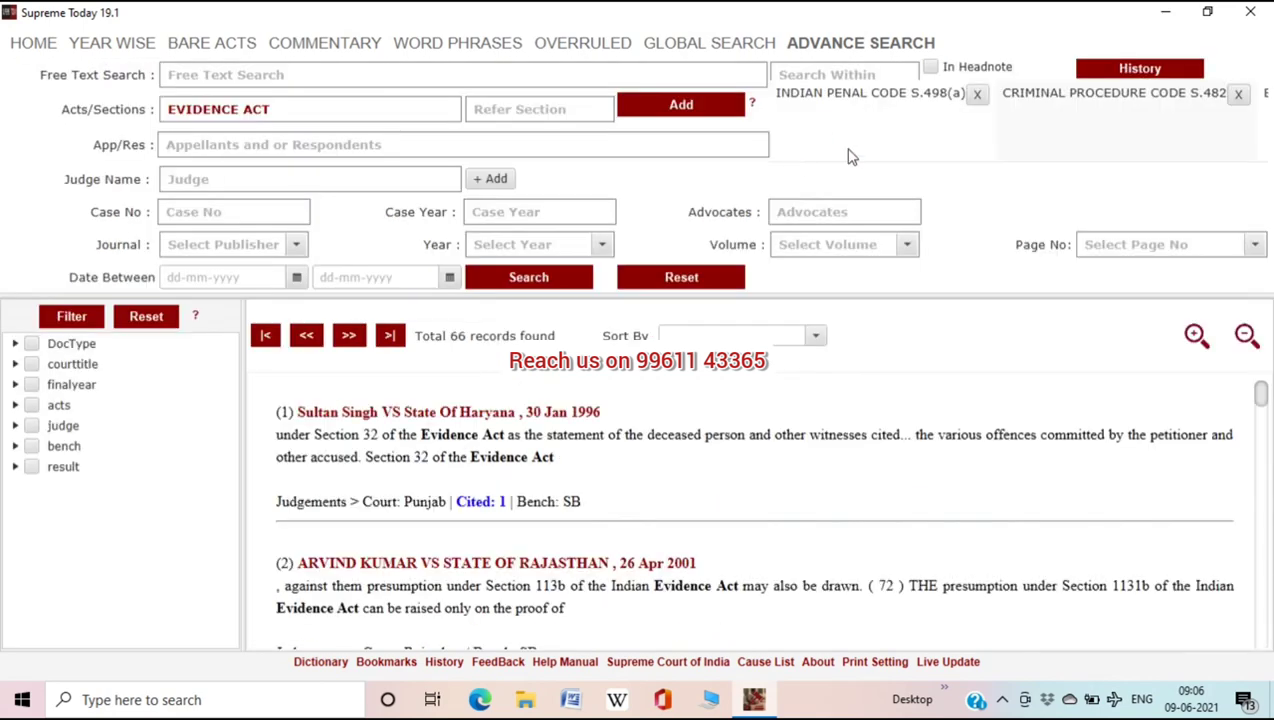
{"action": "left_click", "coordinate": [1239, 95]}
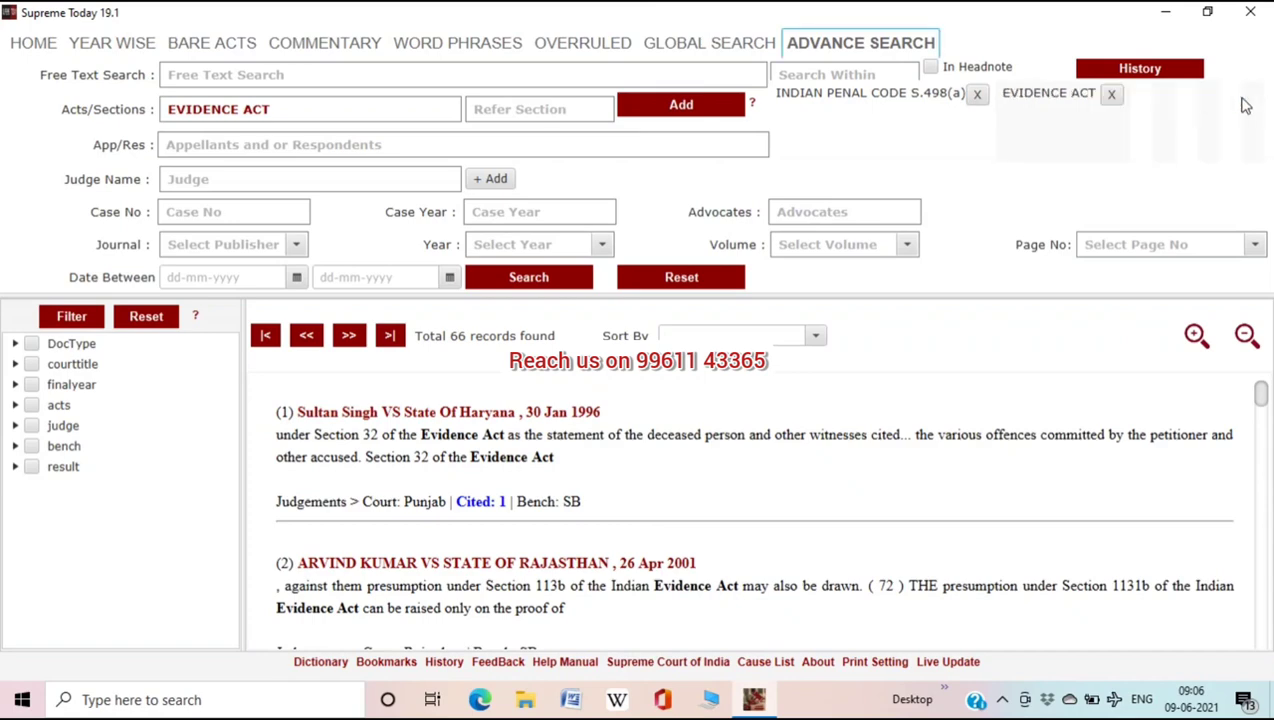
{"action": "left_click", "coordinate": [1110, 97]}
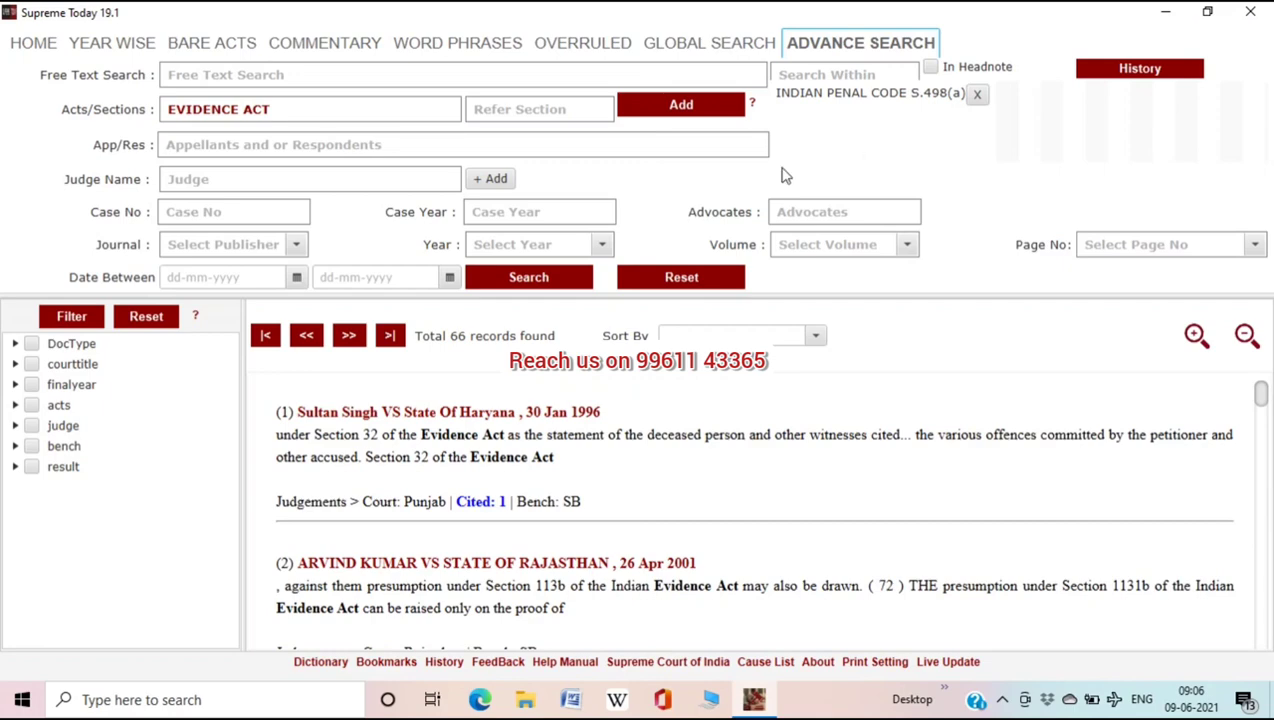
{"action": "left_click", "coordinate": [575, 284]}
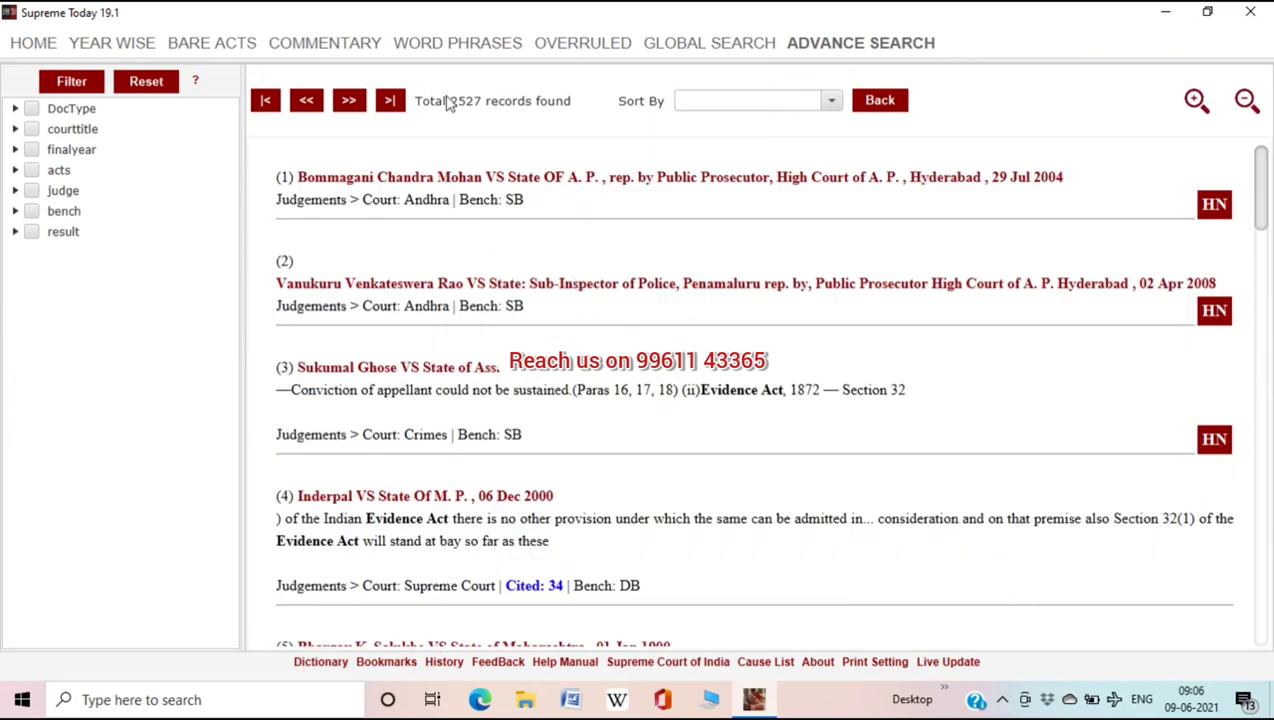
Return to the advance search form and reset all criteria, leaving the appellants and respondents field empty
{"action": "left_click", "coordinate": [880, 101]}
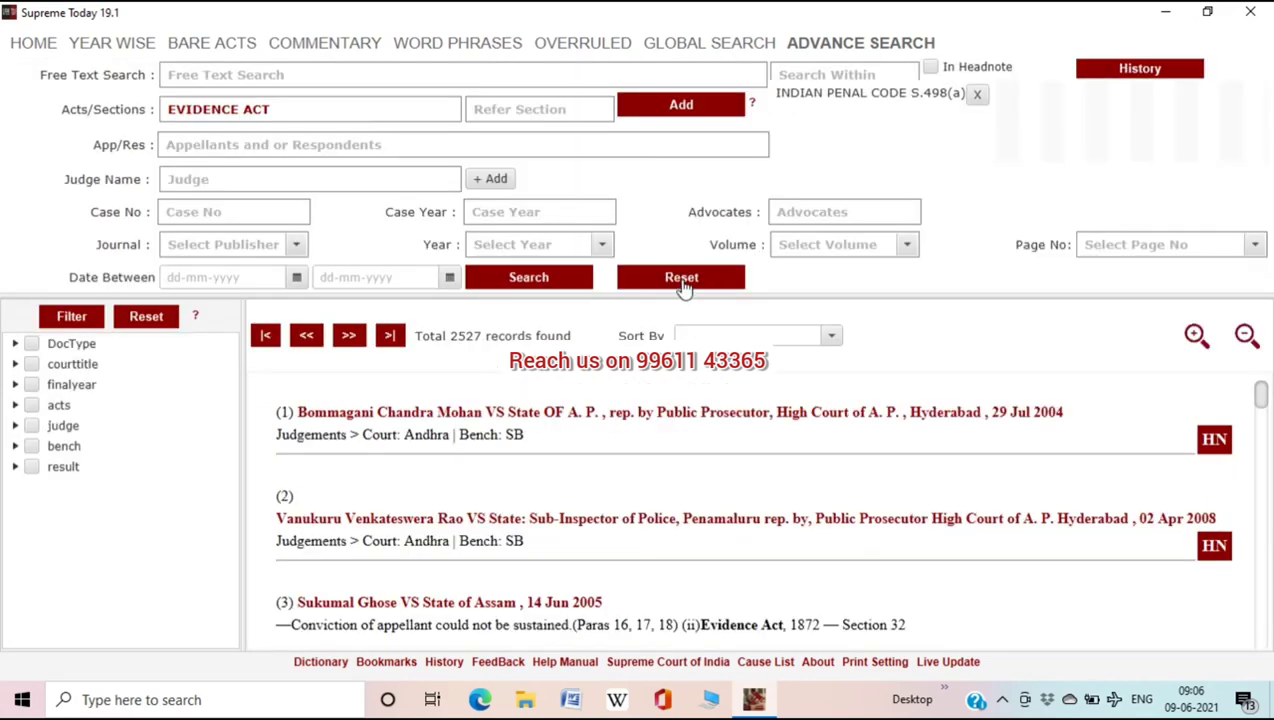
{"action": "left_click", "coordinate": [684, 287]}
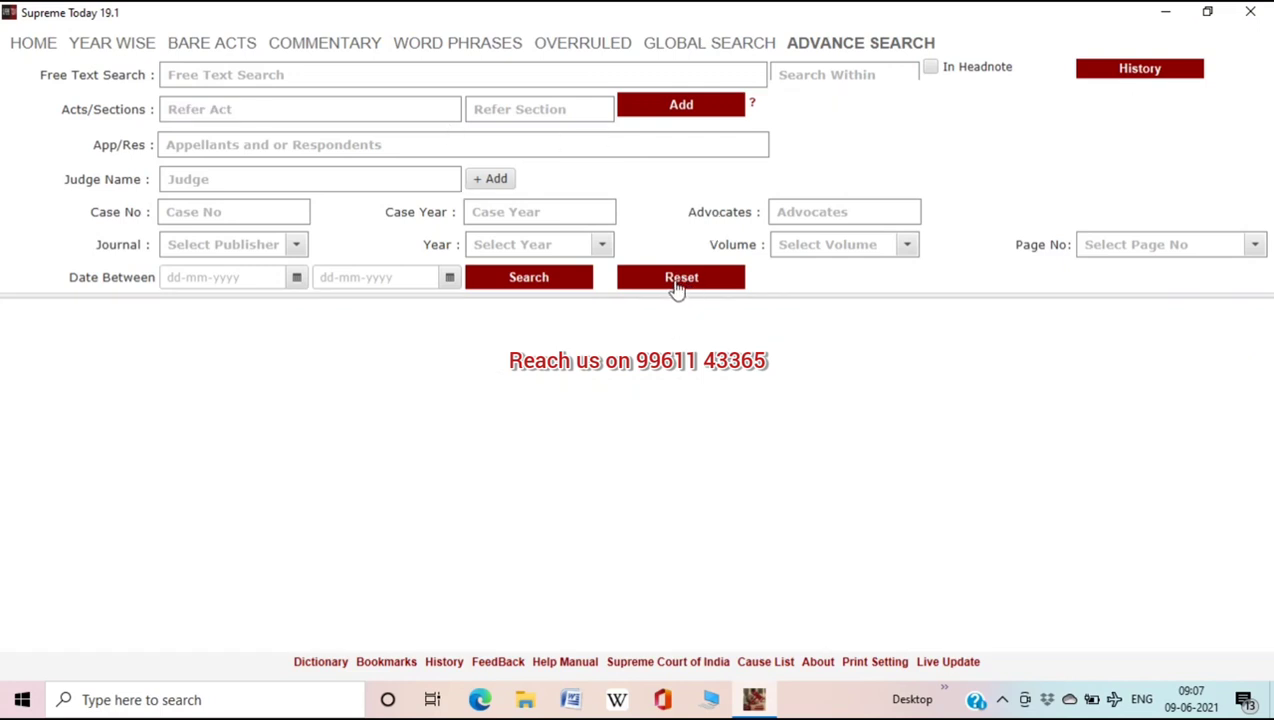
{"action": "left_click", "coordinate": [239, 144]}
{"action": "type", "text": "s"}
{"action": "key", "text": "BackSpace"}
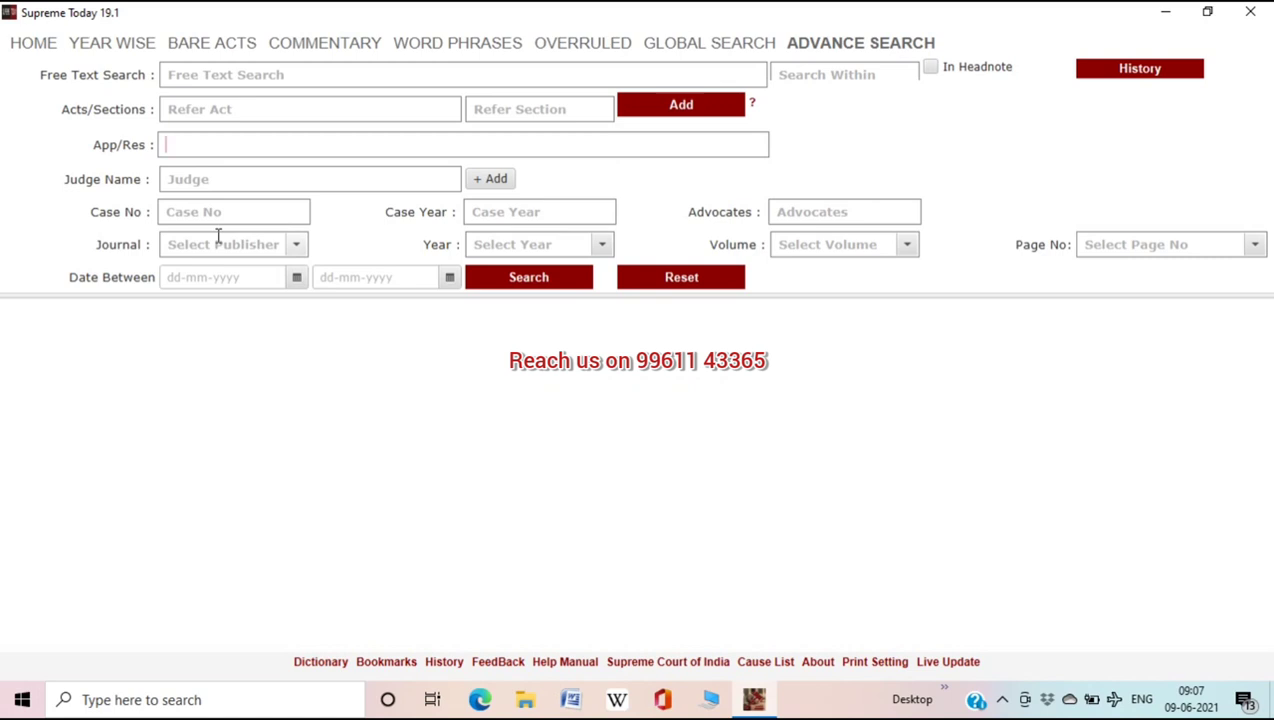
Try a journal citation with publisher MLJ, year 1902 and volume 12, and reset the form
{"action": "left_click", "coordinate": [297, 247]}
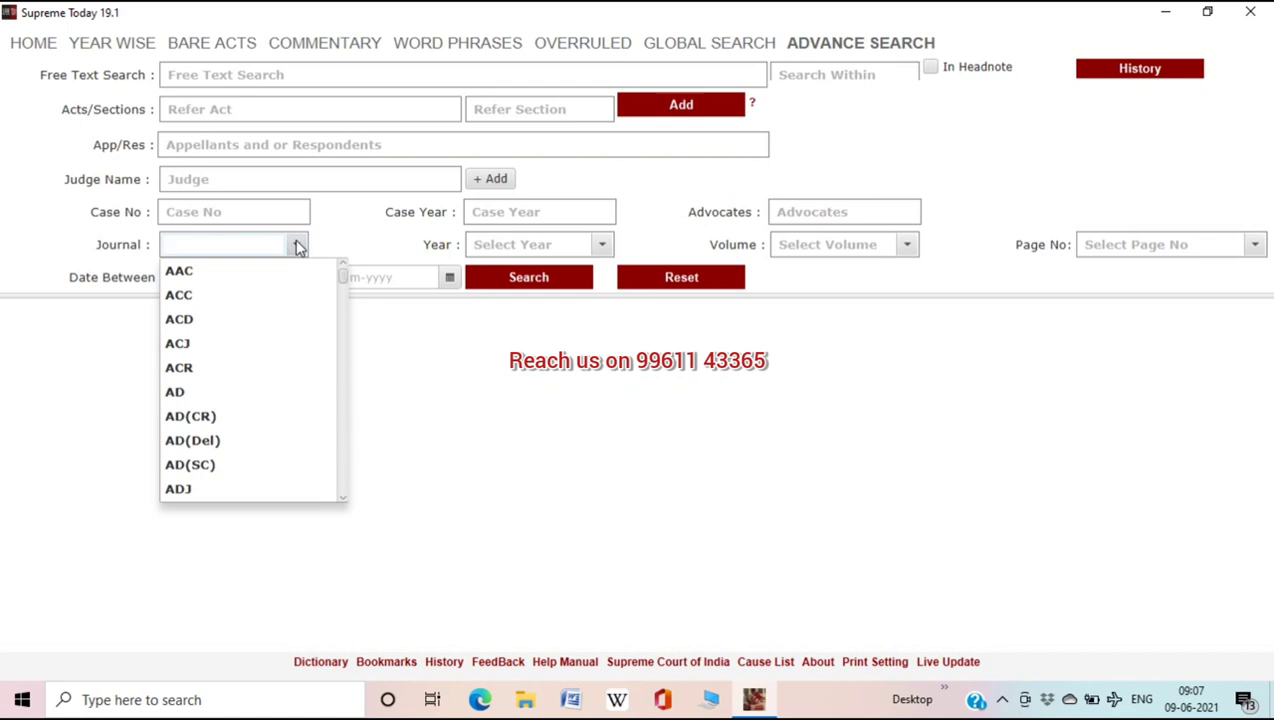
{"action": "type", "text": "scc"}
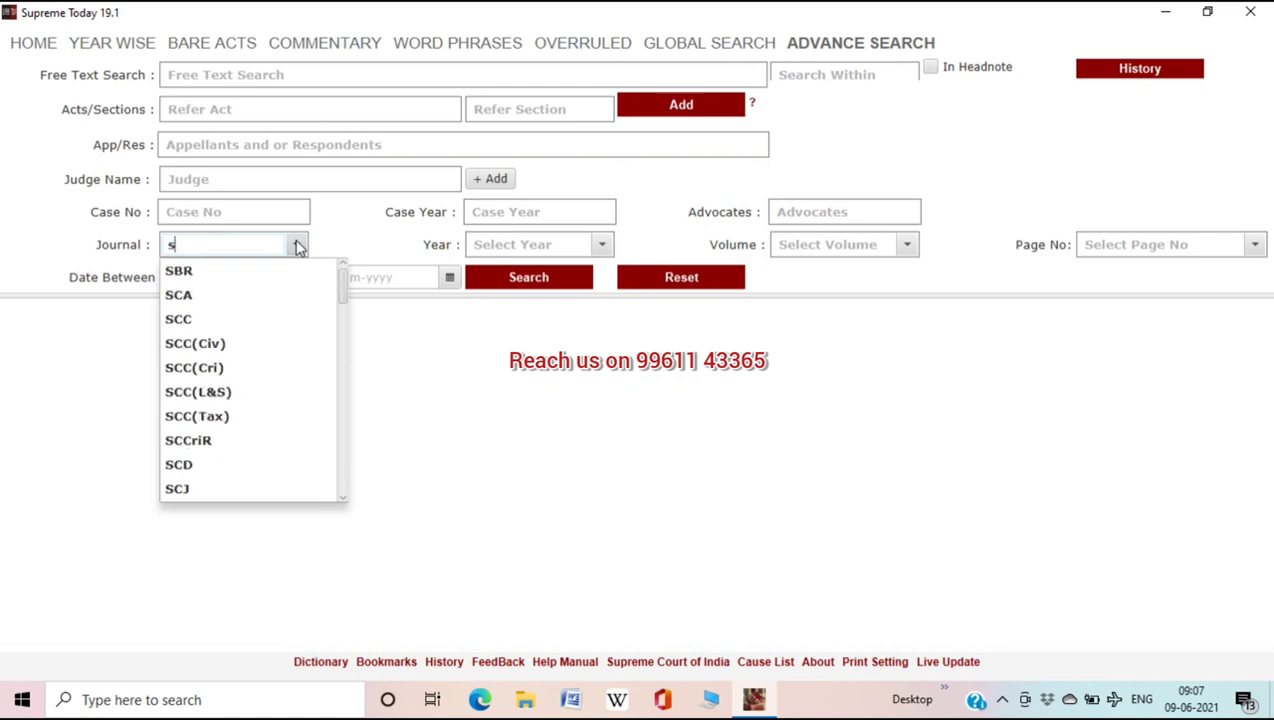
{"action": "key", "text": "BackSpace"}
{"action": "key", "text": "BackSpace"}
{"action": "key", "text": "BackSpace"}
{"action": "type", "text": "ml"}
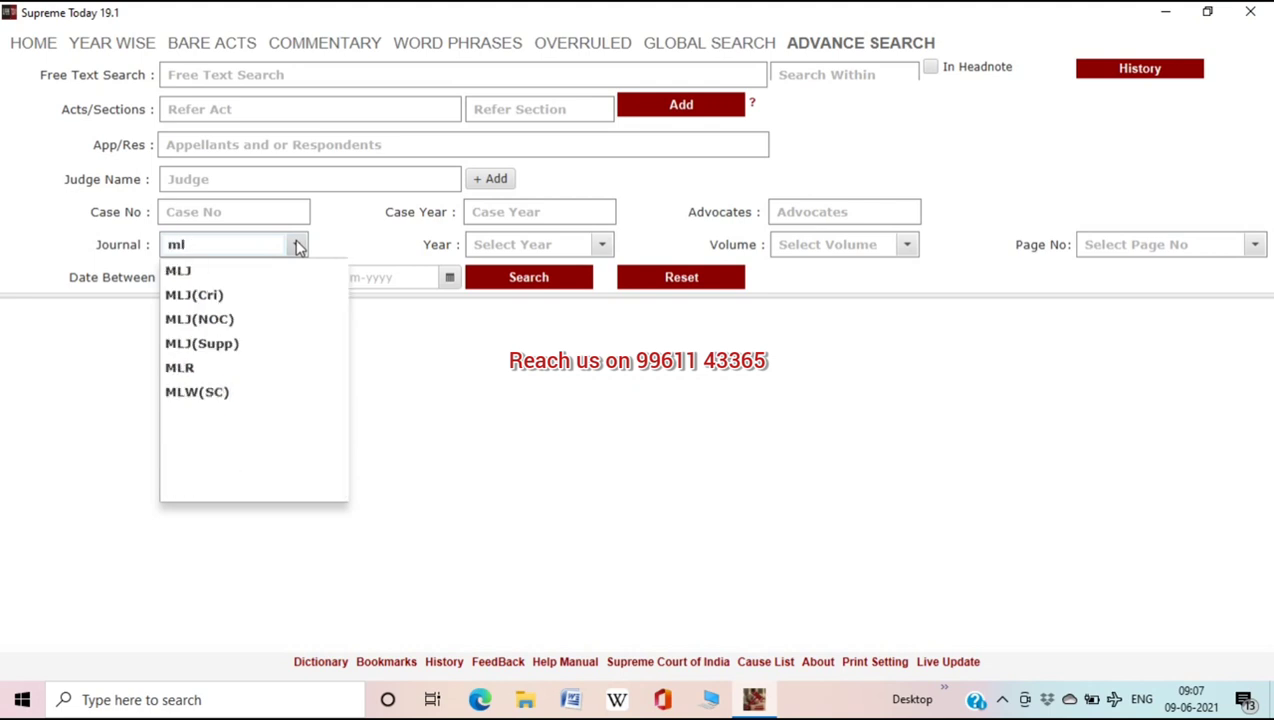
{"action": "type", "text": "j"}
{"action": "left_click", "coordinate": [601, 244]}
{"action": "left_click_drag", "start_coordinate": [607, 276], "coordinate": [606, 501]}
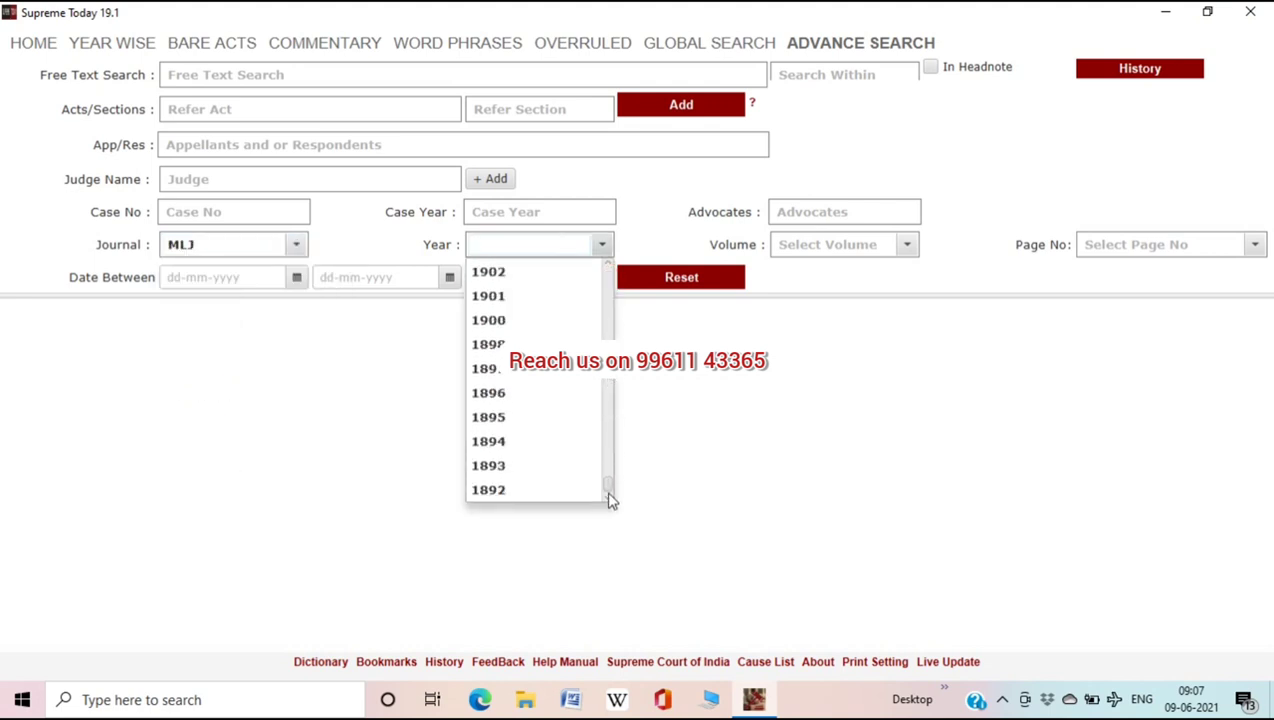
{"action": "left_click", "coordinate": [530, 493]}
{"action": "left_click", "coordinate": [805, 268]}
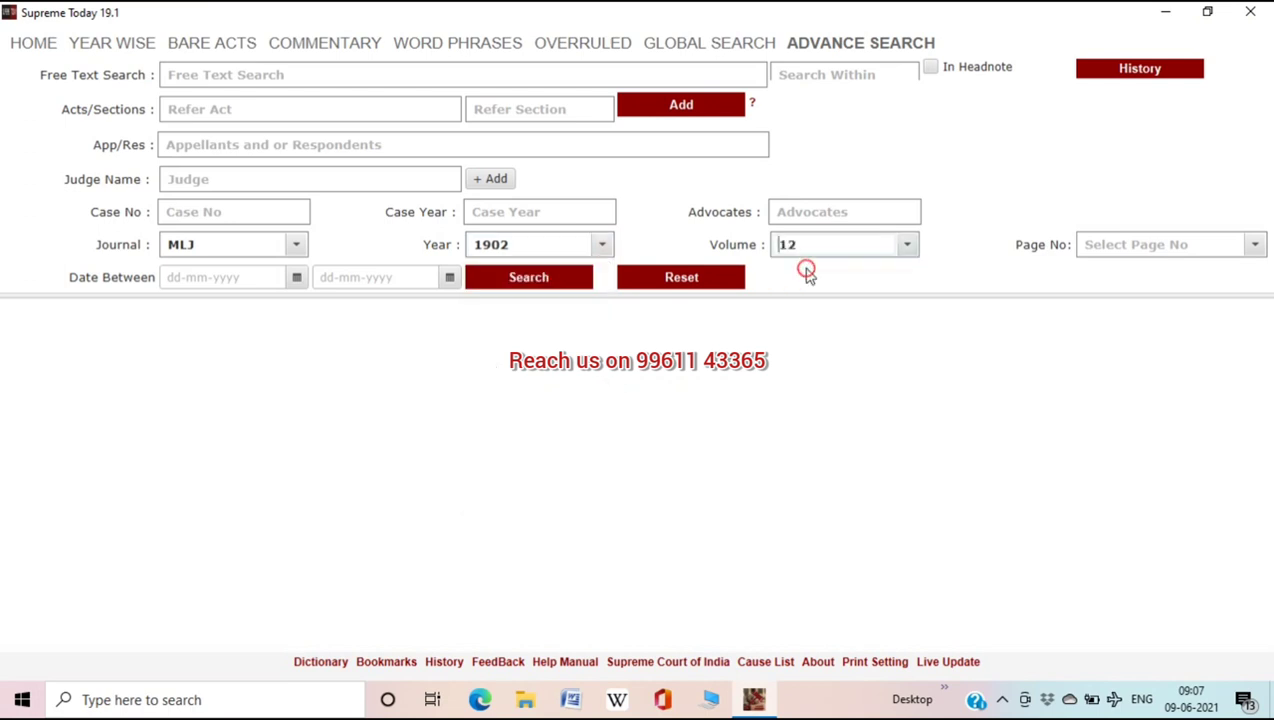
{"action": "left_click", "coordinate": [700, 280]}
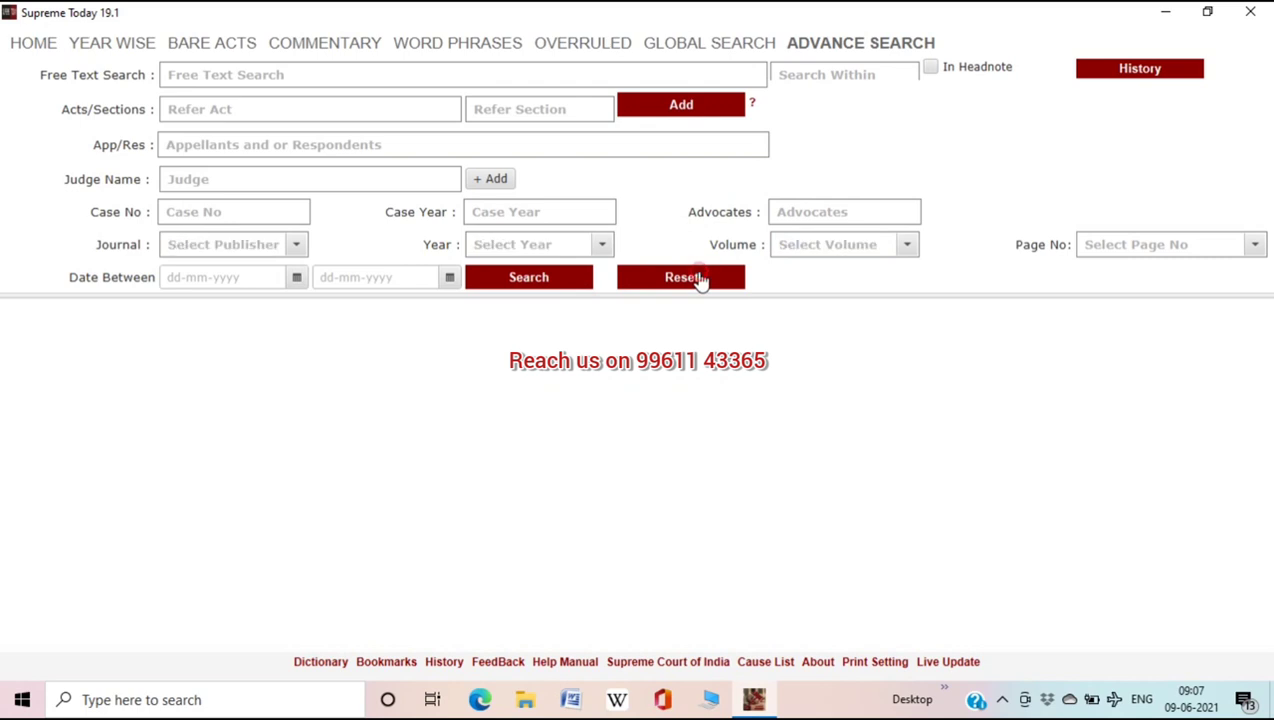
Set the citation's journal to SCC and its year to 2001
{"action": "left_click", "coordinate": [296, 248]}
{"action": "type", "text": "scc"}
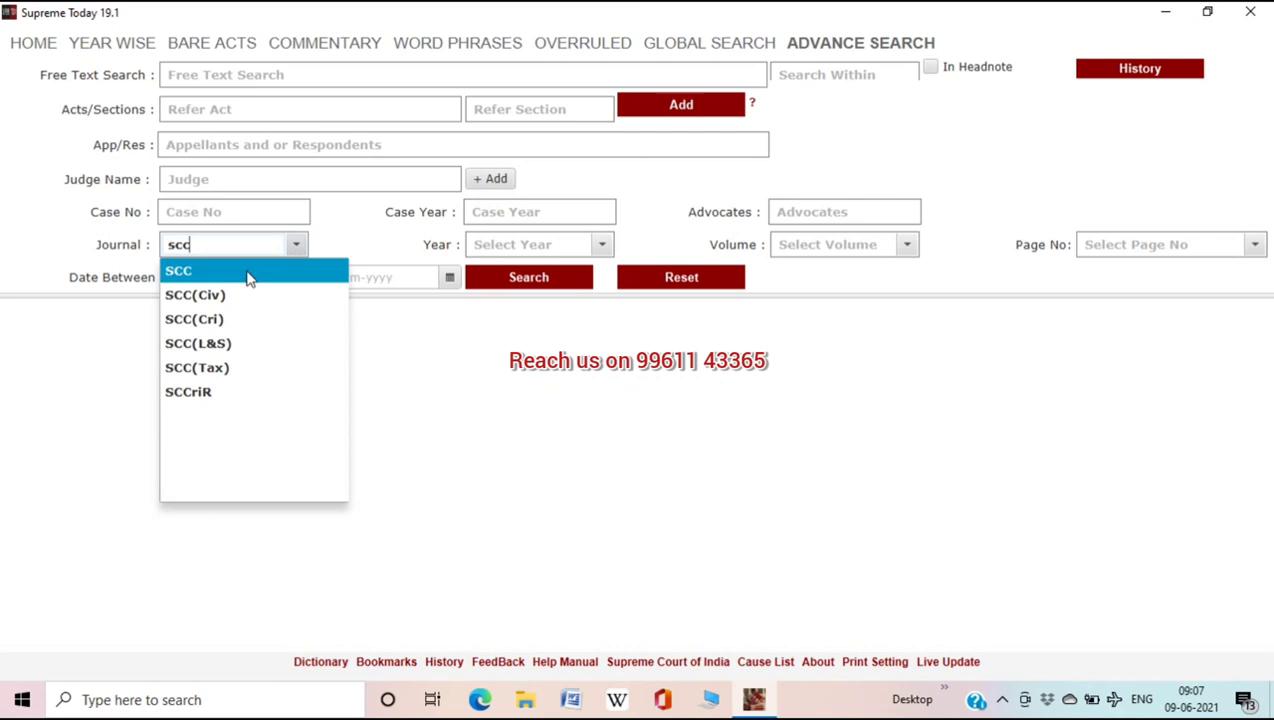
{"action": "left_click", "coordinate": [246, 271]}
{"action": "left_click", "coordinate": [528, 244]}
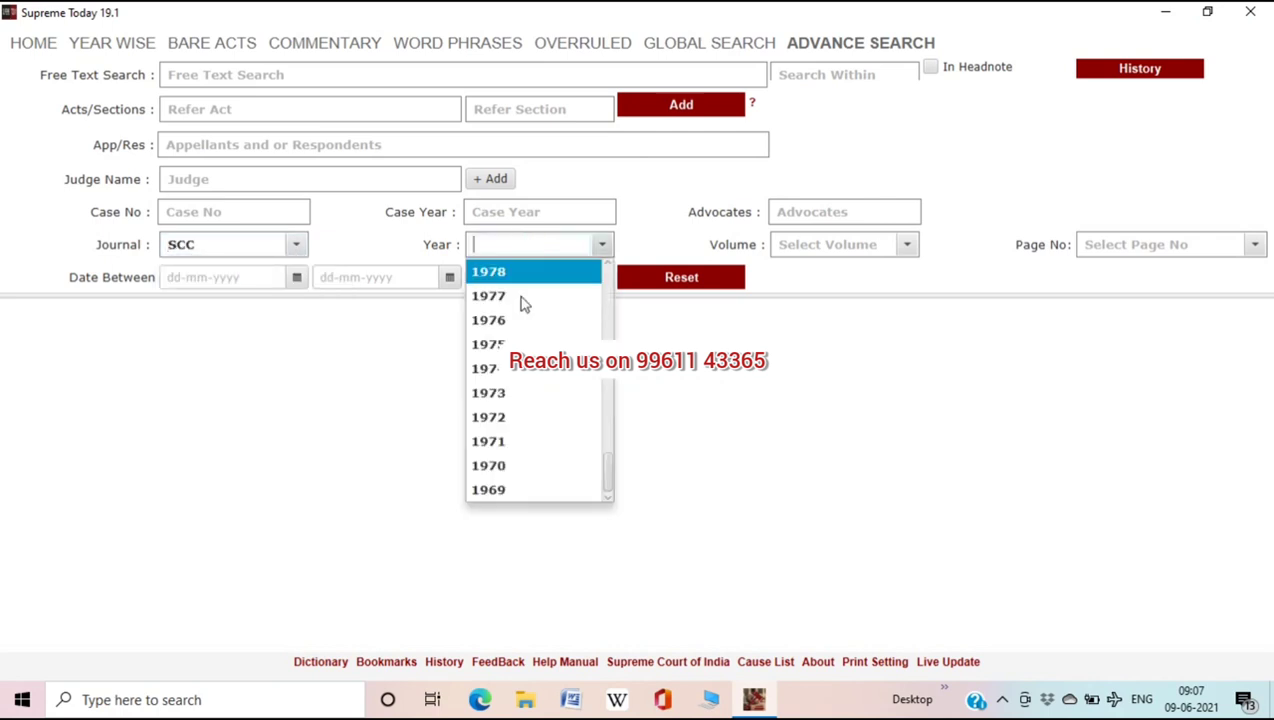
{"action": "left_click", "coordinate": [523, 244]}
{"action": "type", "text": "20"}
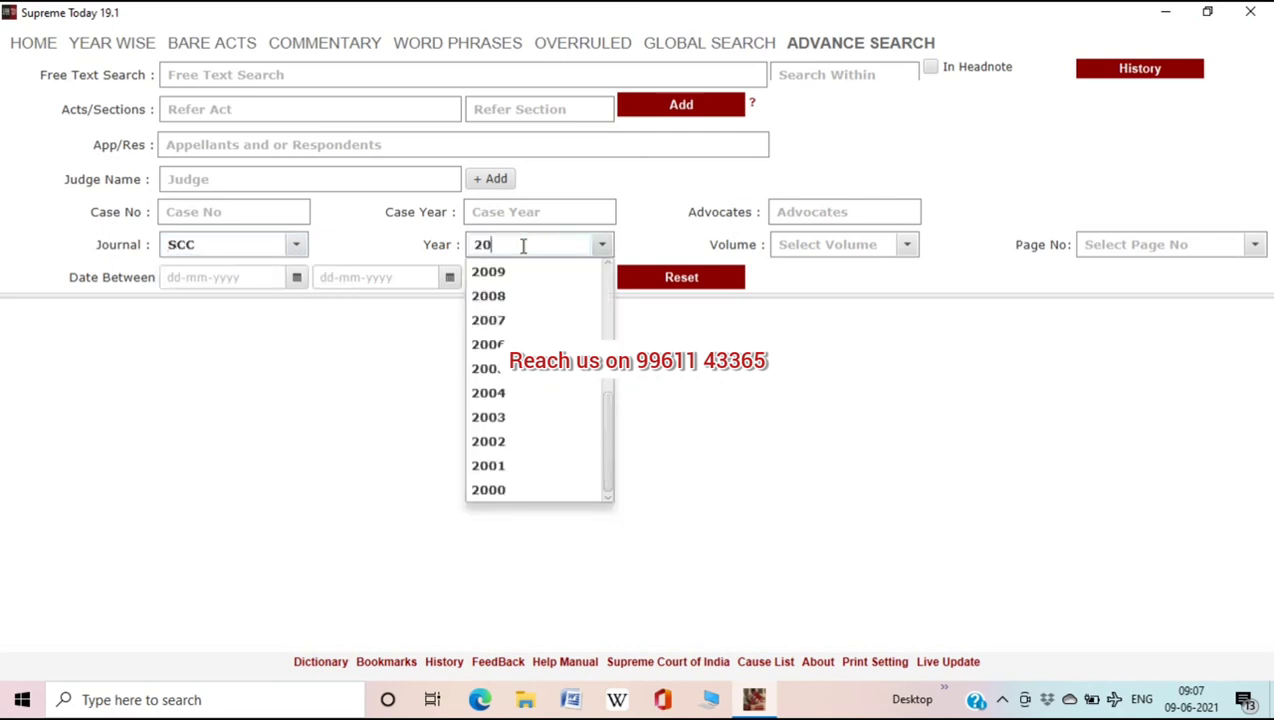
{"action": "type", "text": "01"}
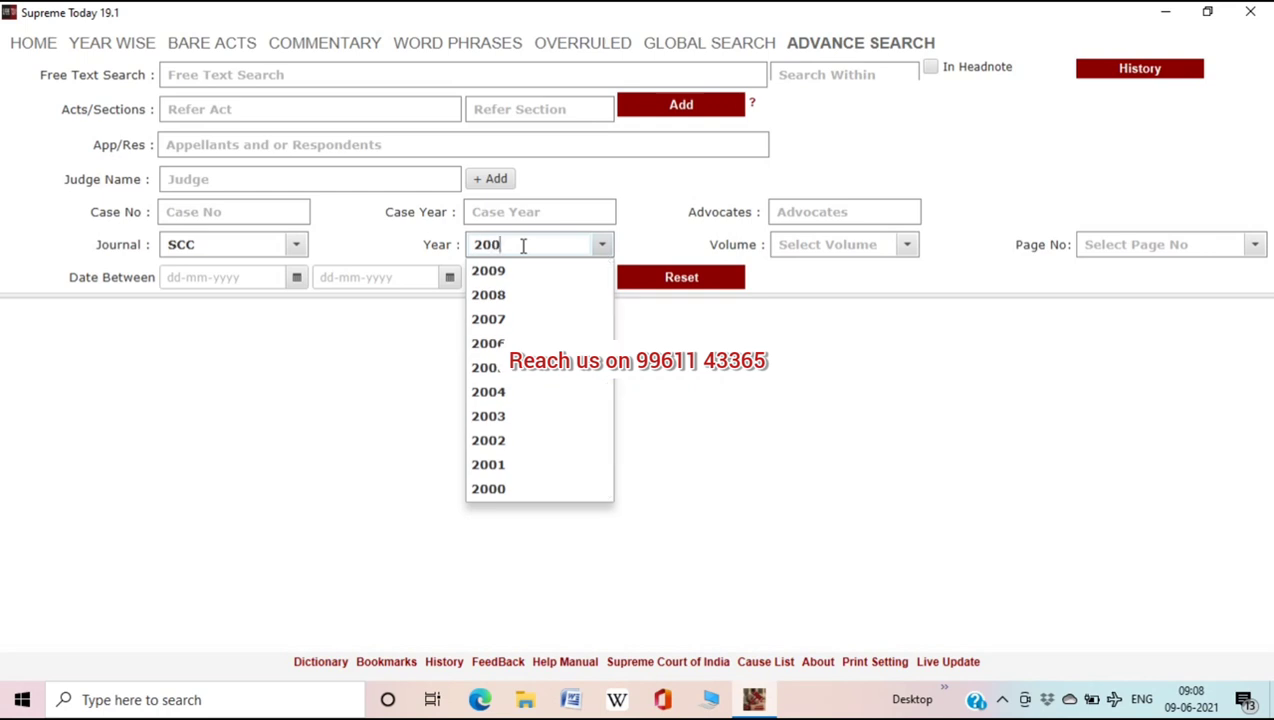
{"action": "left_click", "coordinate": [510, 271]}
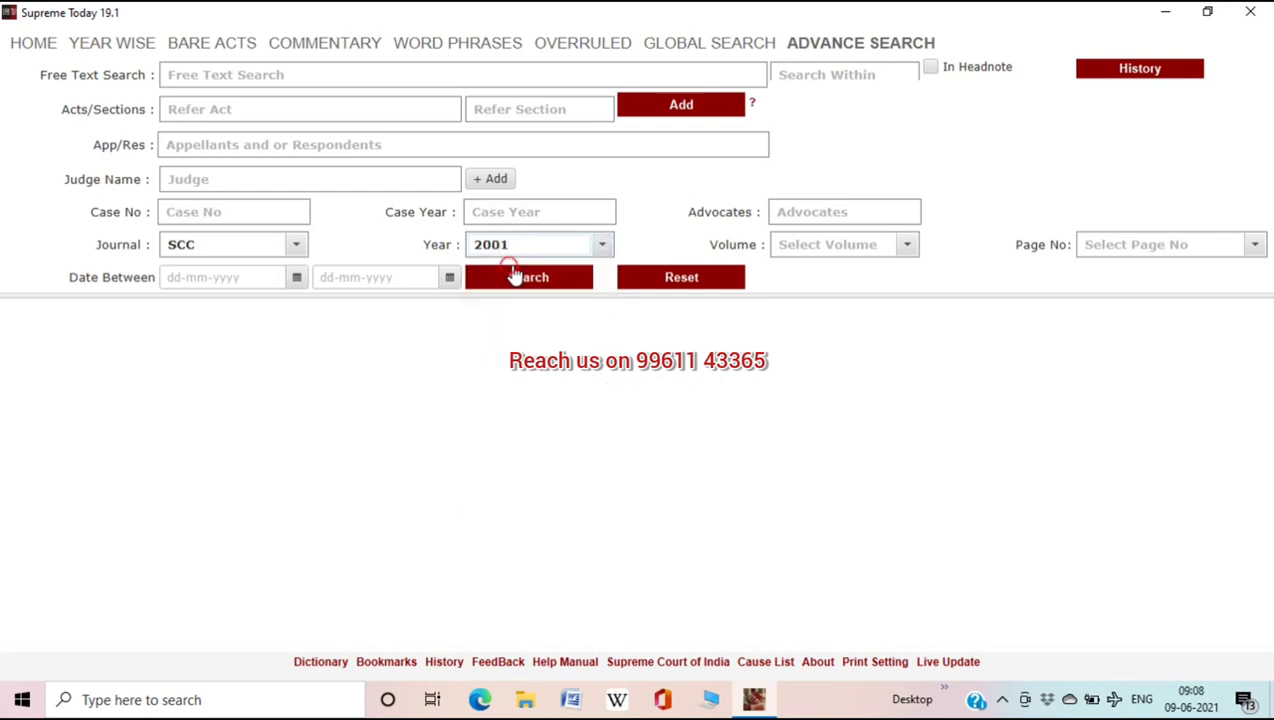
Set the citation to volume 1 and page number 1 and run the search
{"action": "left_click", "coordinate": [813, 243]}
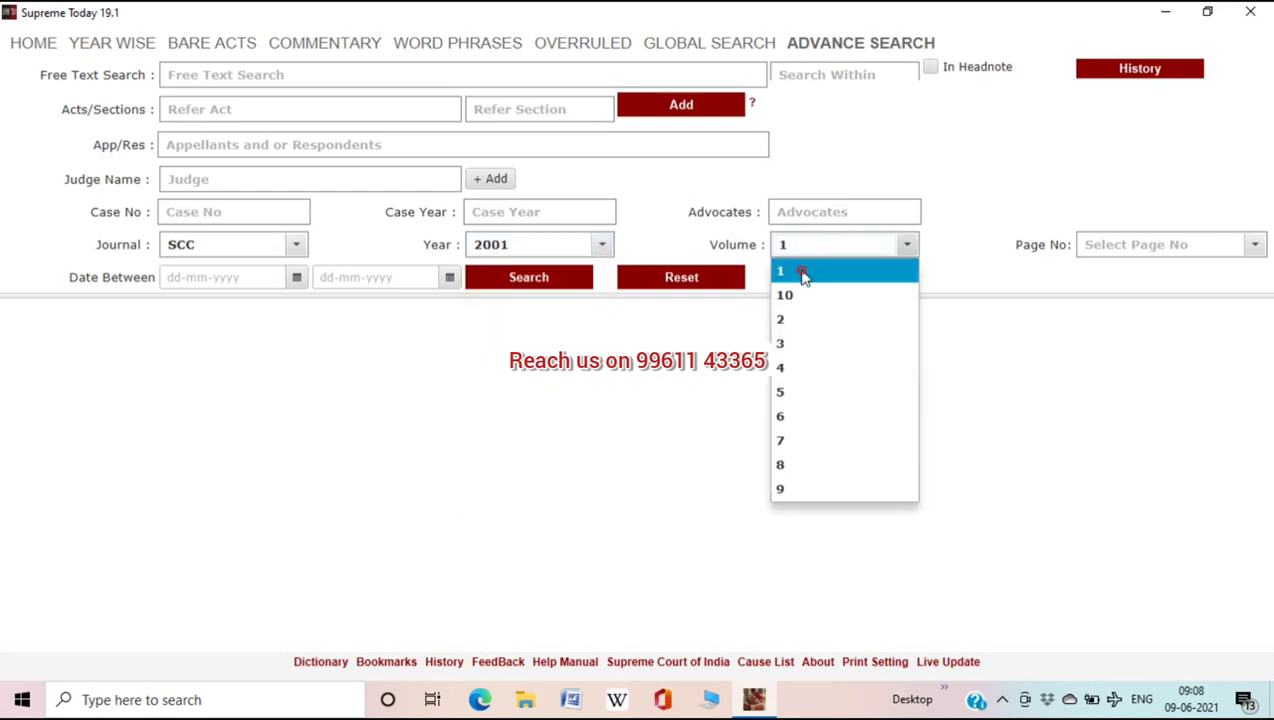
{"action": "left_click", "coordinate": [804, 273]}
{"action": "left_click", "coordinate": [1115, 247]}
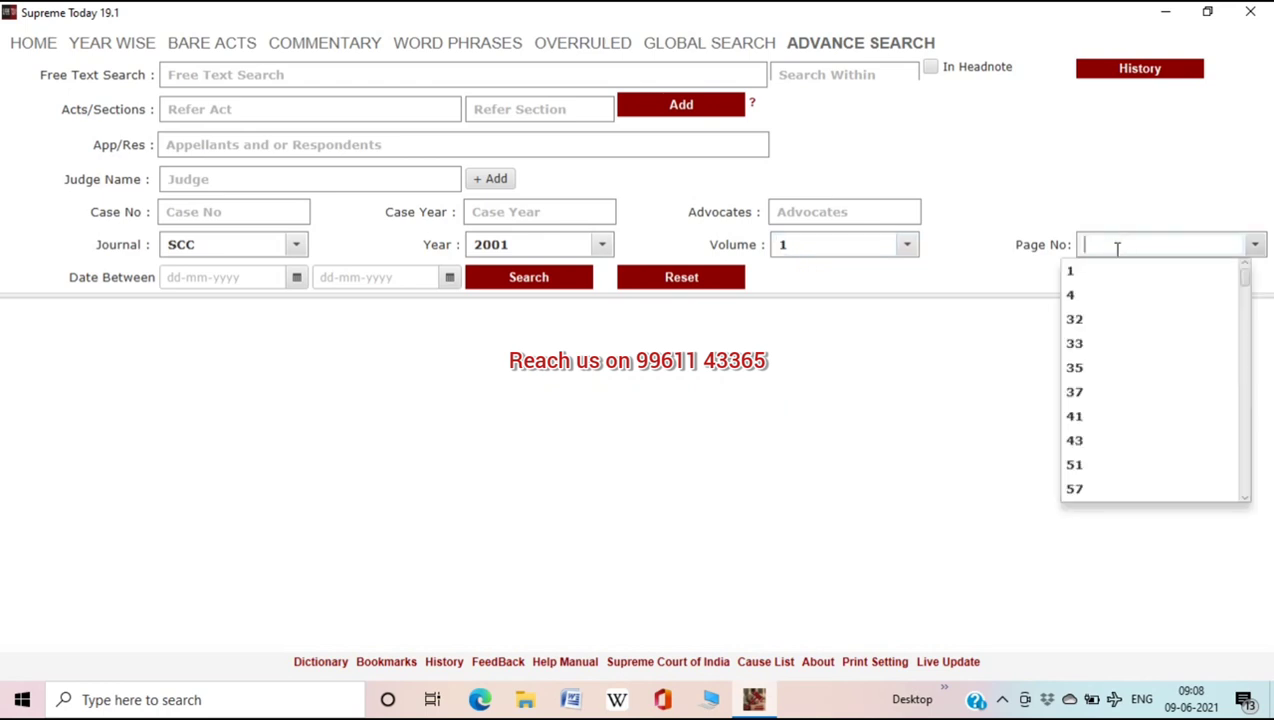
{"action": "left_click", "coordinate": [1070, 273]}
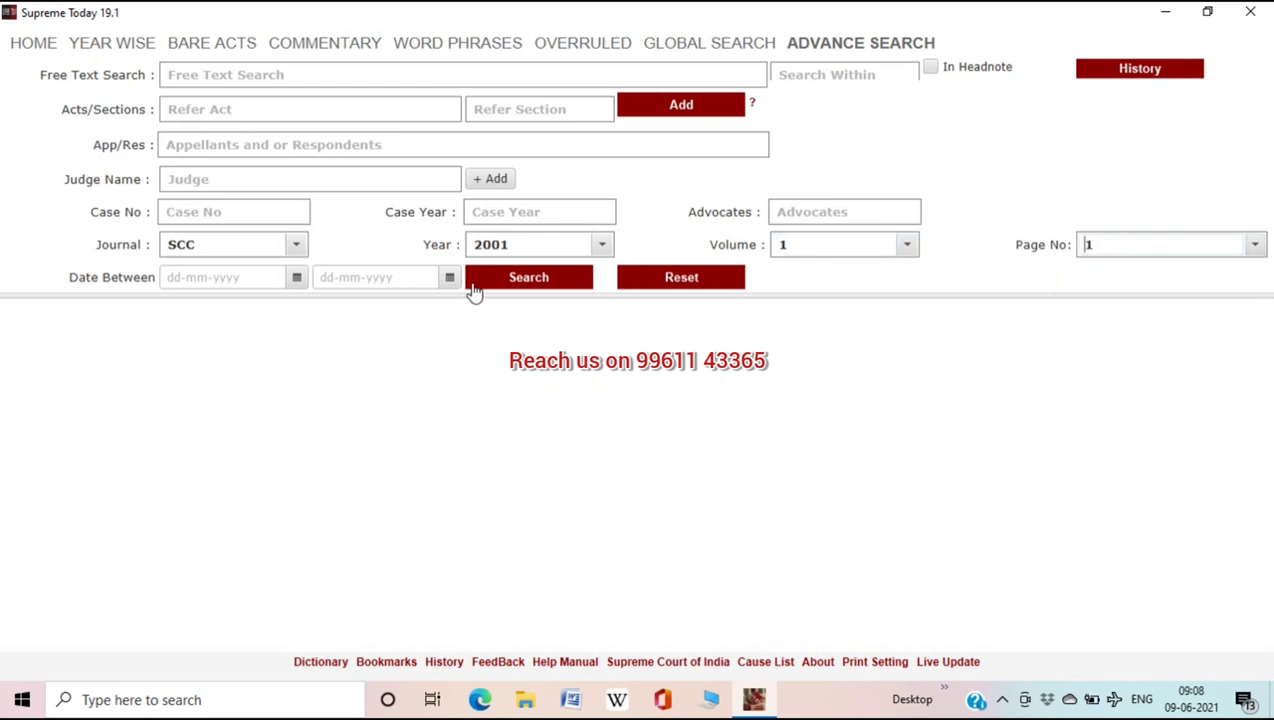
{"action": "left_click", "coordinate": [505, 284]}
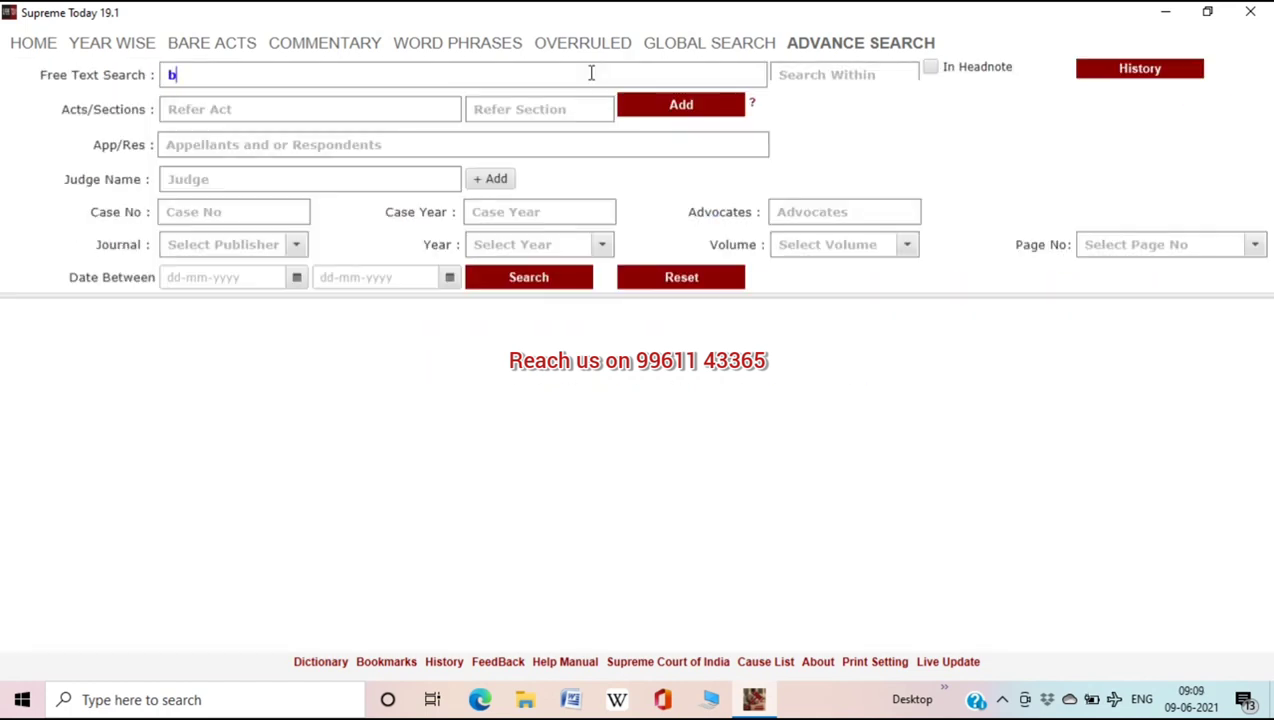
Run an advance search with the free text burden of proof
{"action": "type", "text": "ur"}
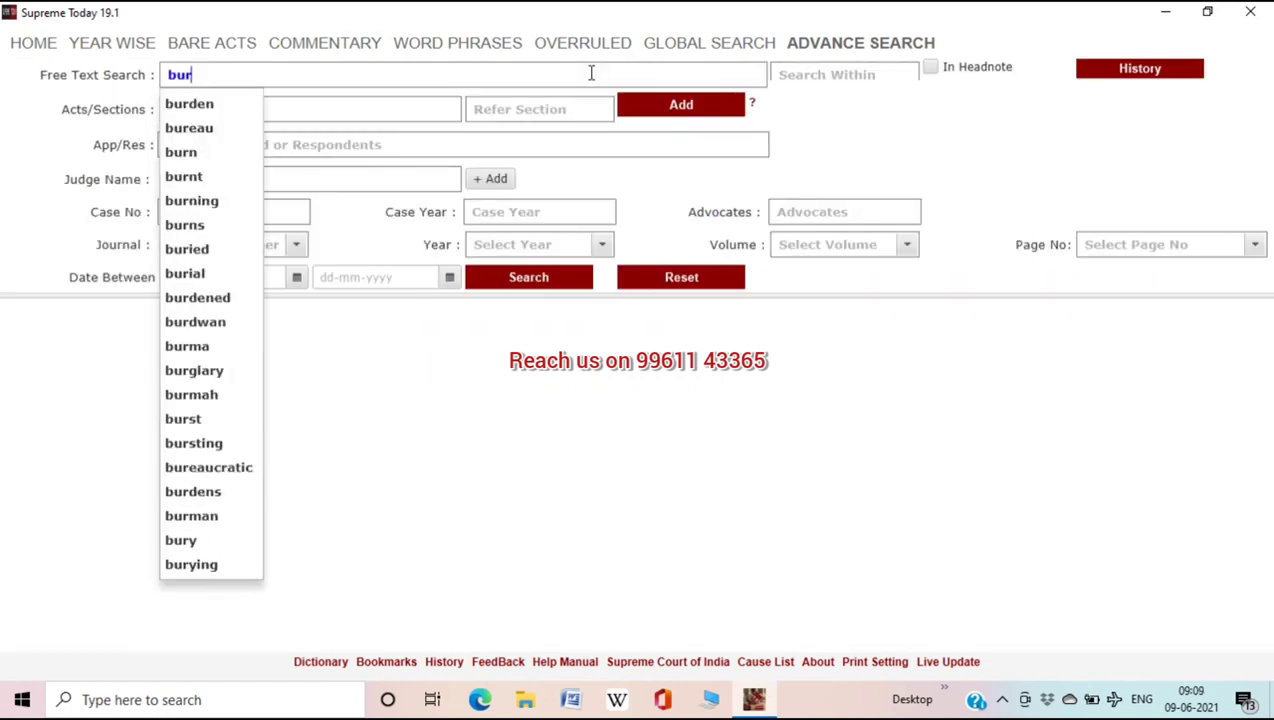
{"action": "type", "text": "den"}
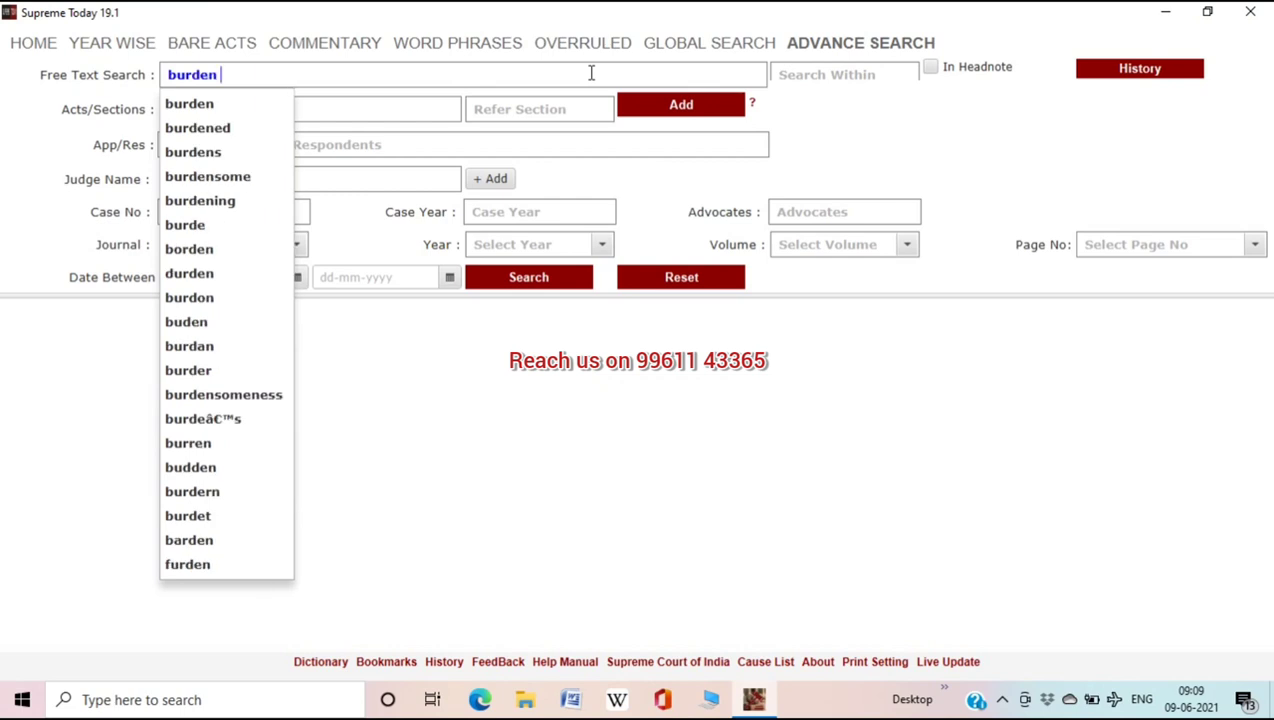
{"action": "type", "text": " of "}
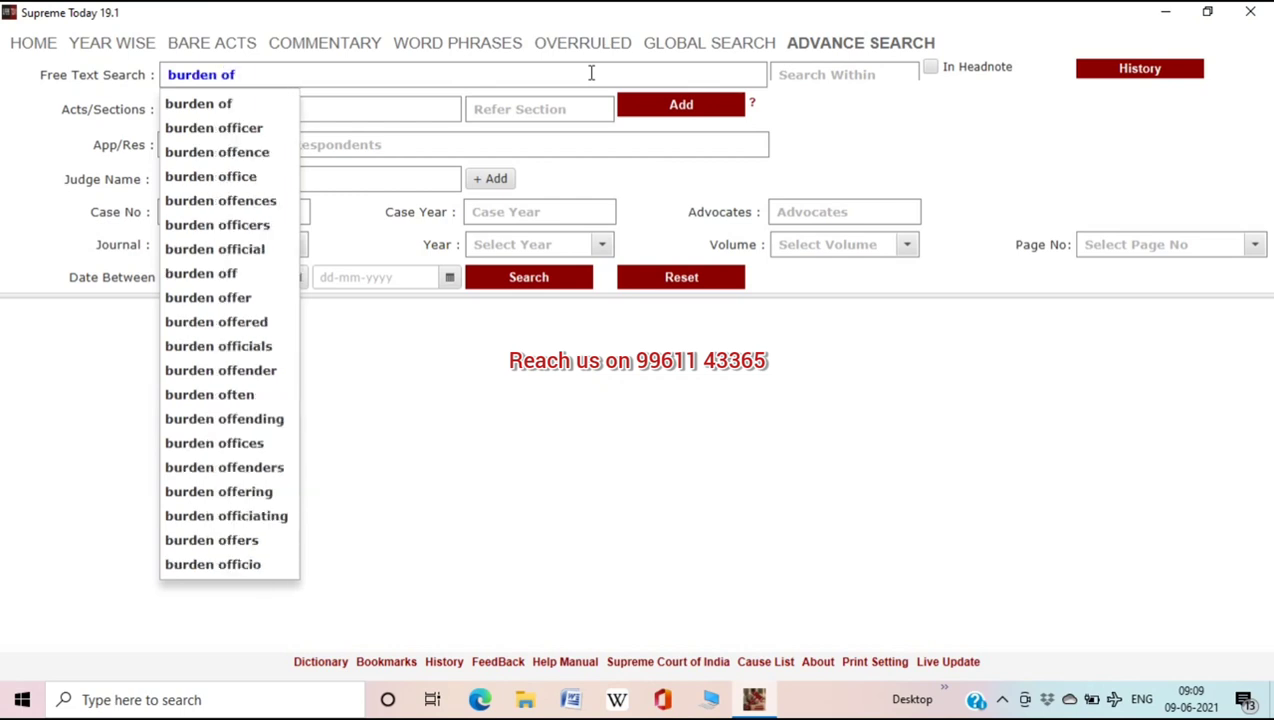
{"action": "type", "text": "proof"}
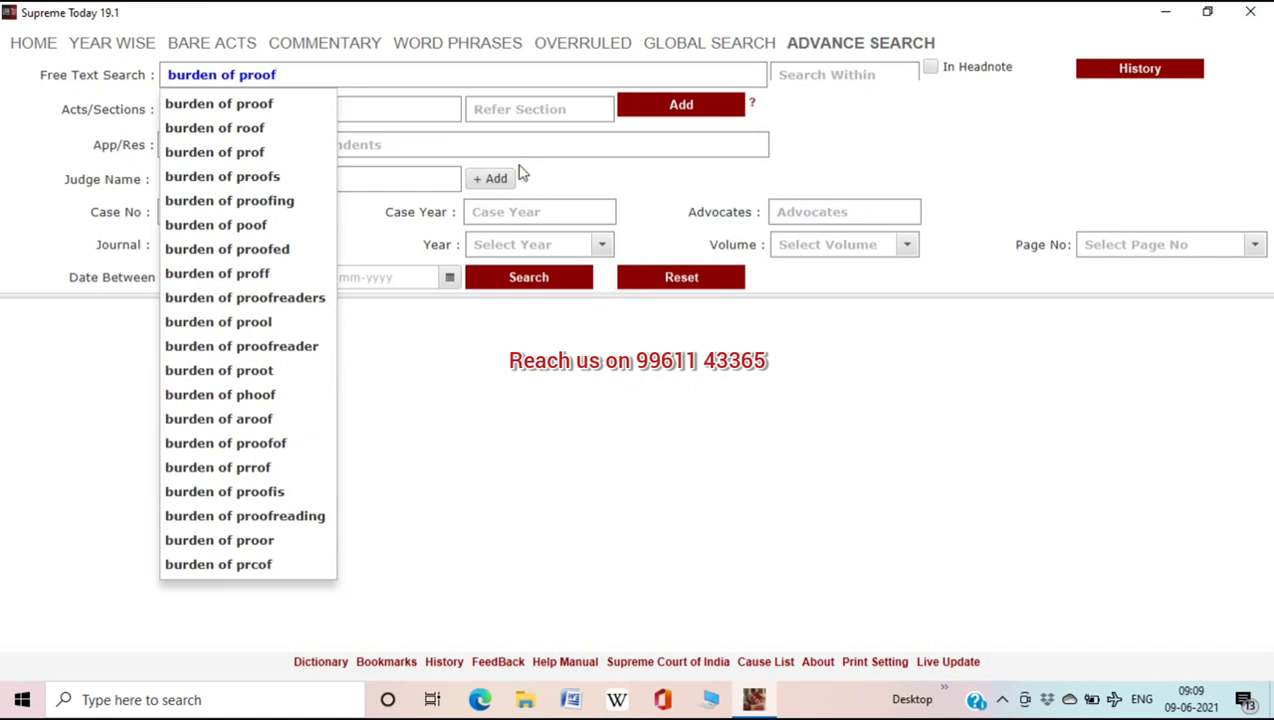
{"action": "key", "text": "Down"}
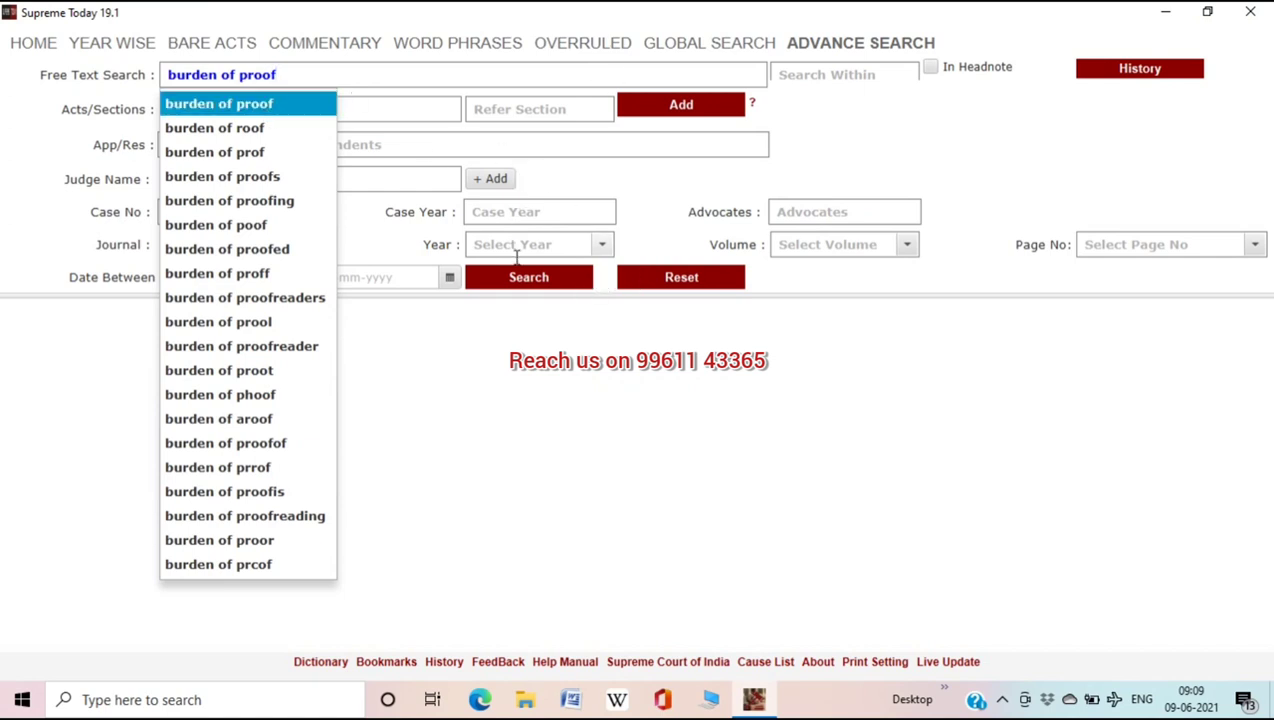
{"action": "left_click", "coordinate": [535, 281]}
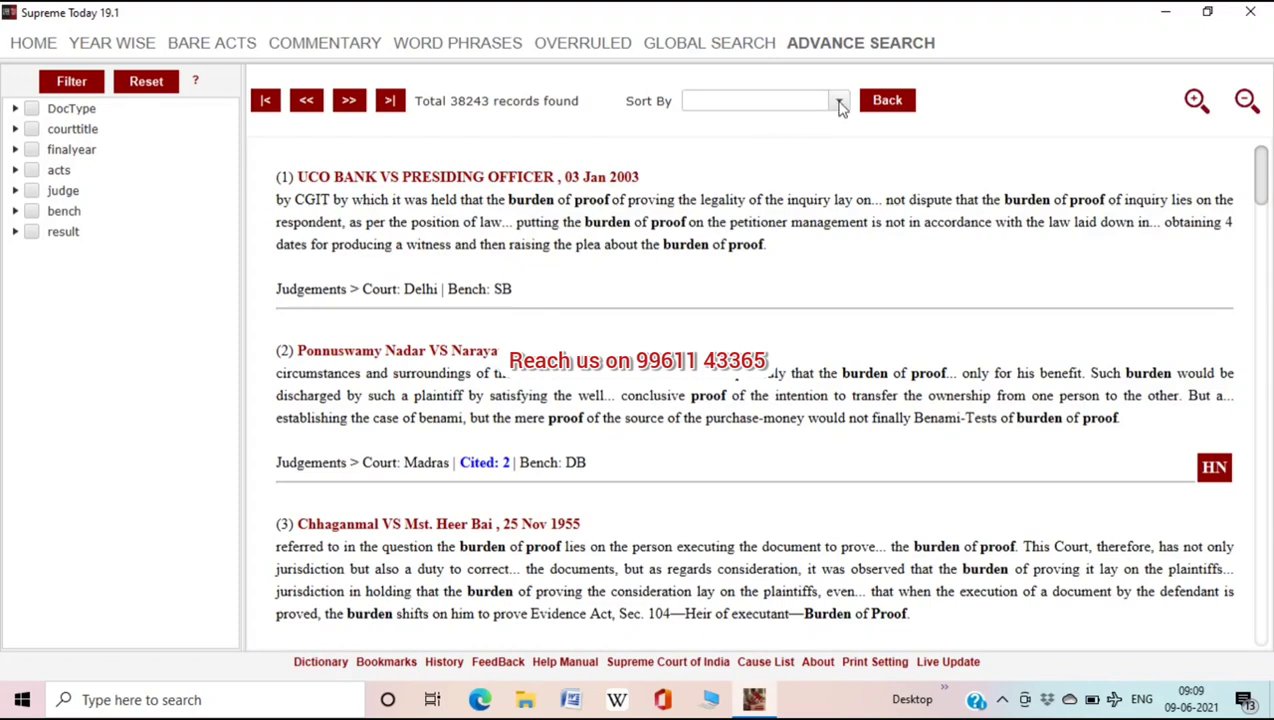
Filter the search results by court to Kerala and Supreme Court judgements
{"action": "left_click", "coordinate": [15, 108]}
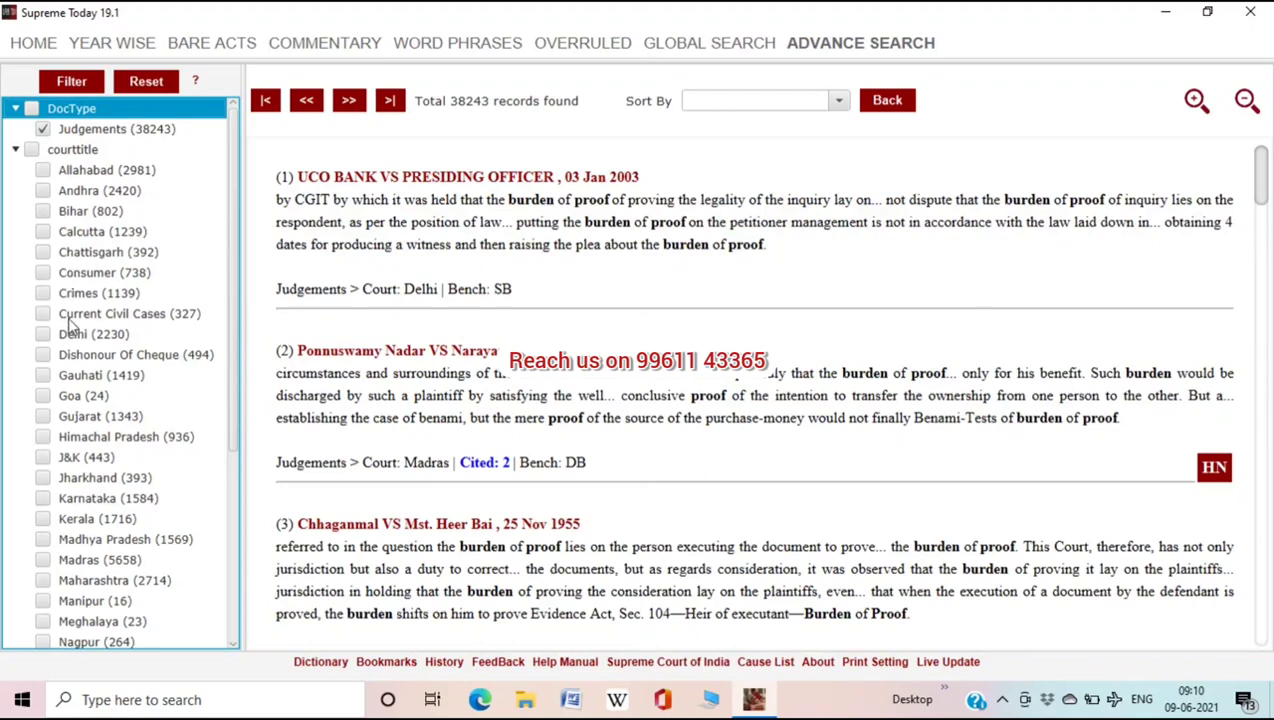
{"action": "left_click", "coordinate": [43, 519]}
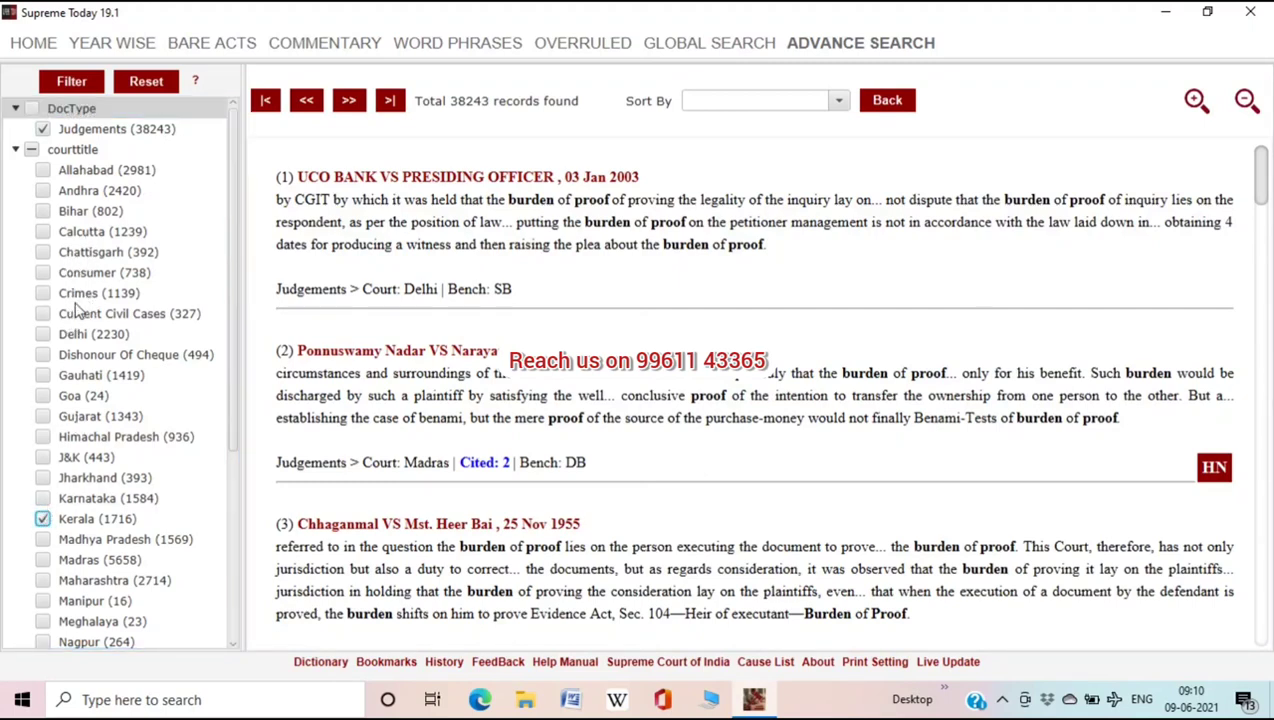
{"action": "left_click_drag", "start_coordinate": [238, 250], "coordinate": [239, 430]}
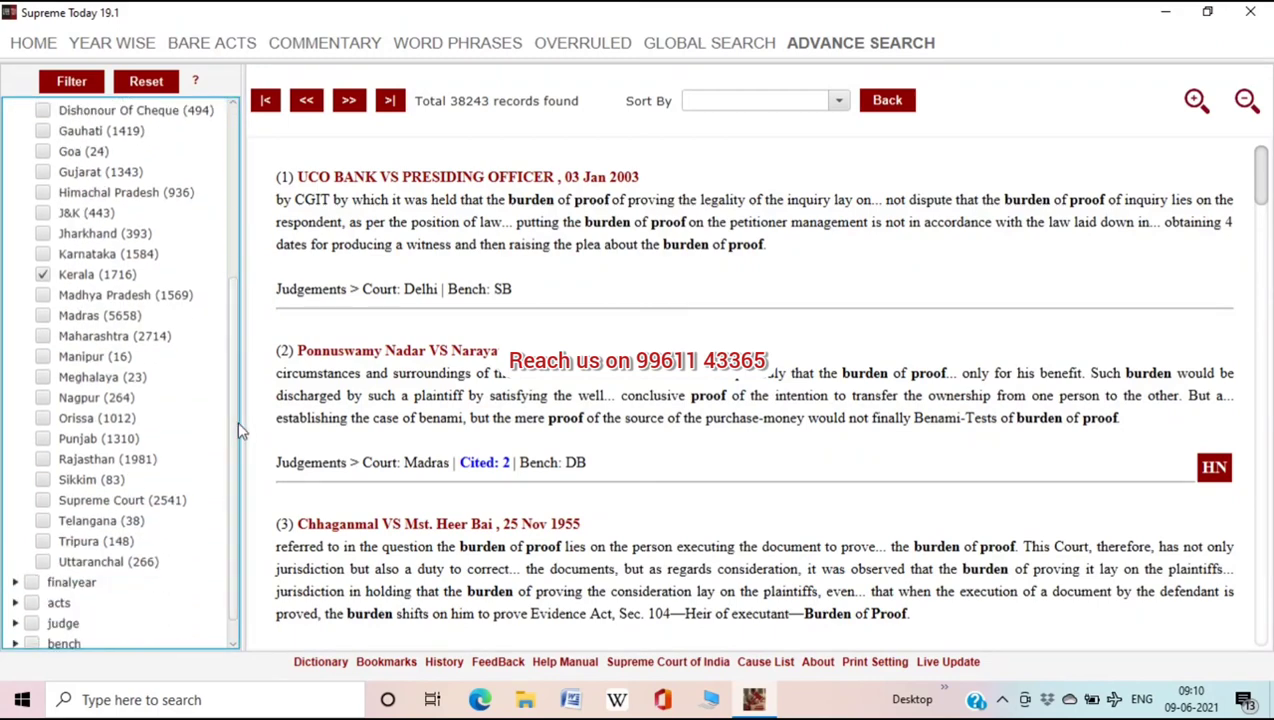
{"action": "left_click", "coordinate": [46, 500]}
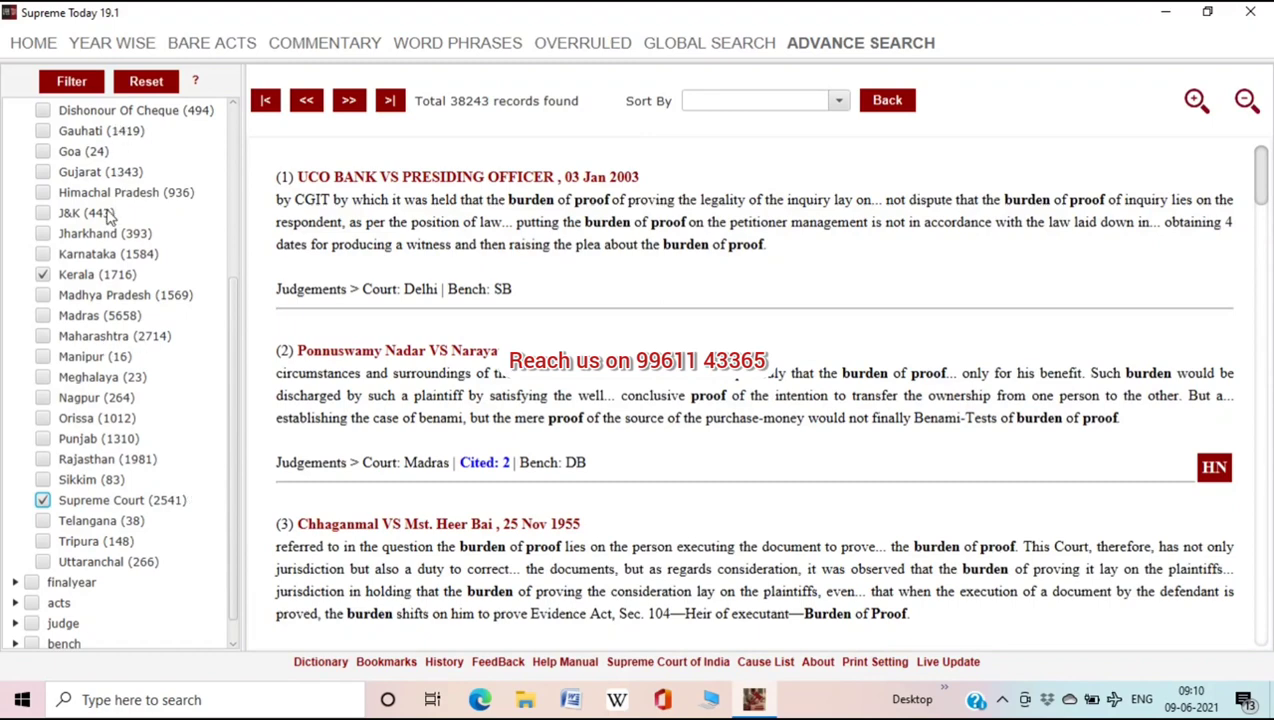
{"action": "left_click", "coordinate": [87, 85]}
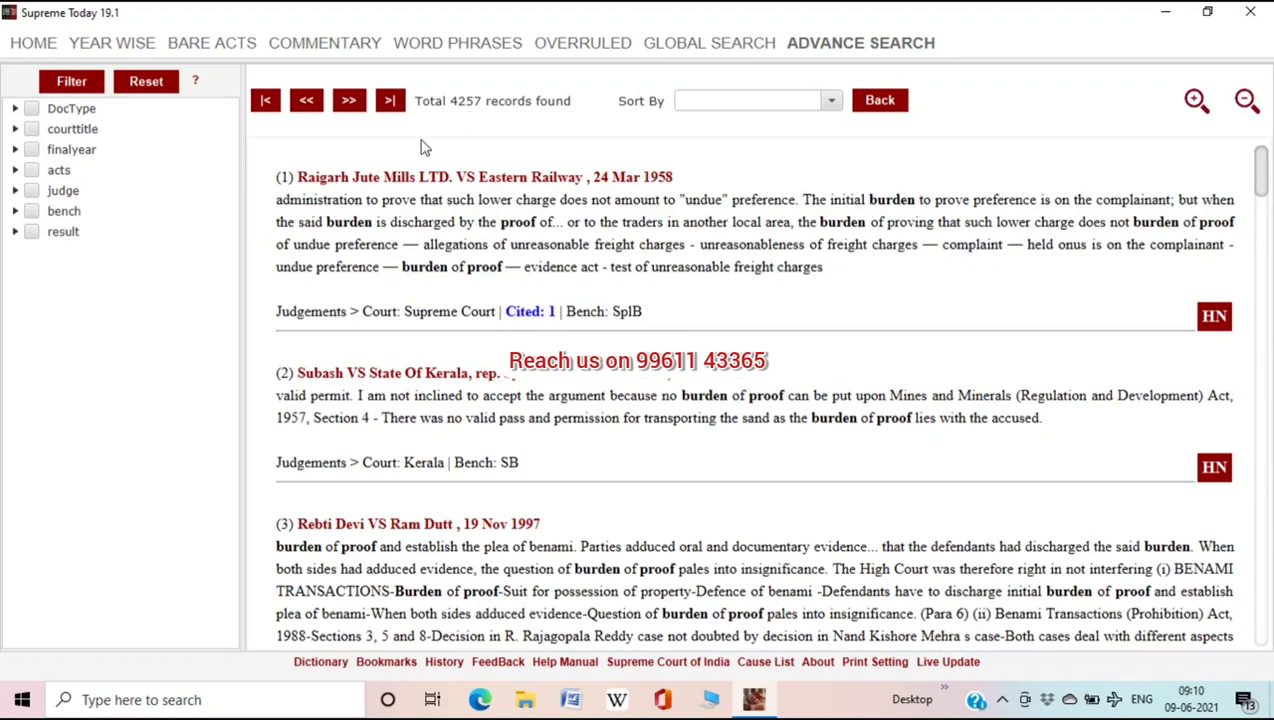
Filter the burden of proof results to final years 2020, 2019 and 2018 and return to the search form
{"action": "left_click", "coordinate": [14, 150]}
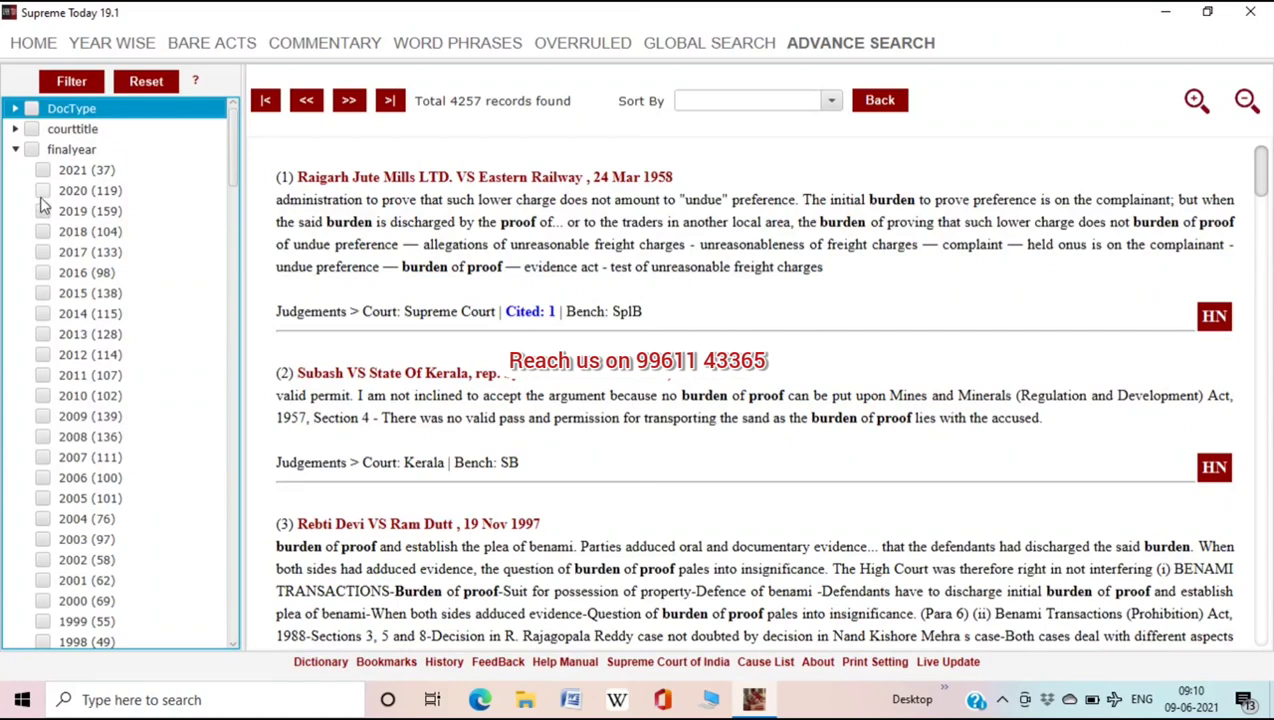
{"action": "left_click", "coordinate": [42, 190]}
{"action": "left_click", "coordinate": [43, 212]}
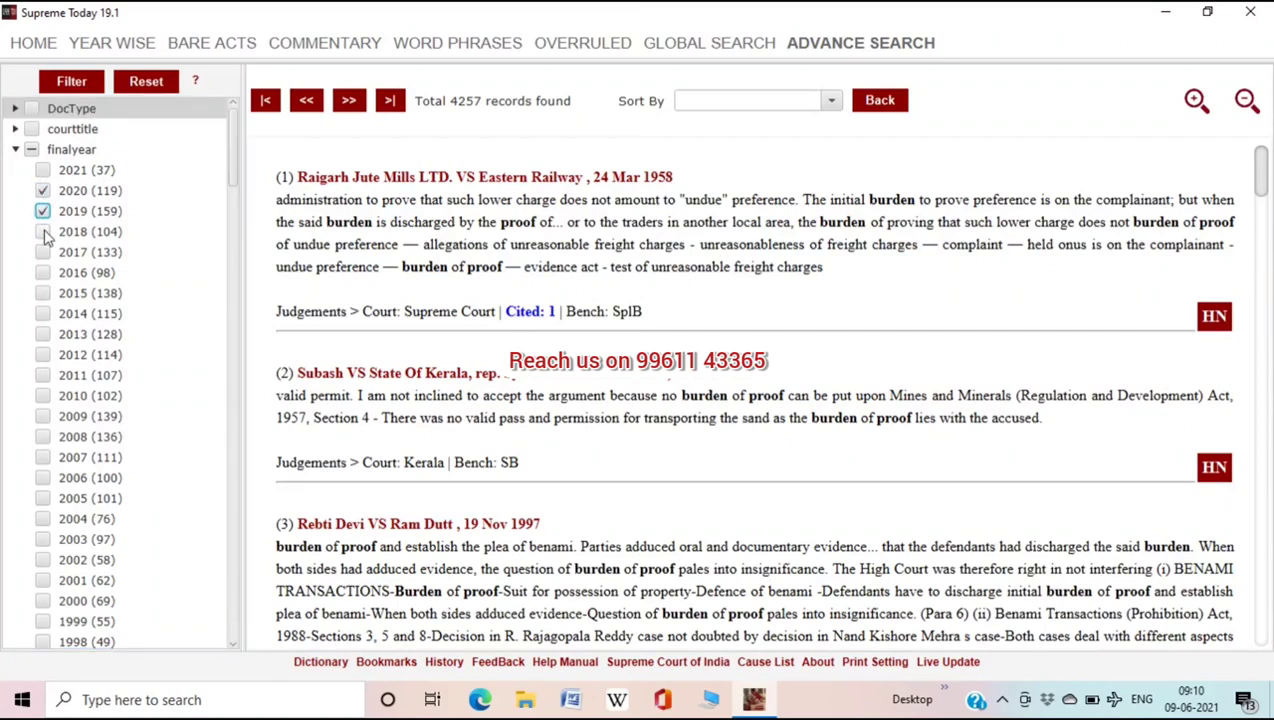
{"action": "left_click", "coordinate": [43, 232]}
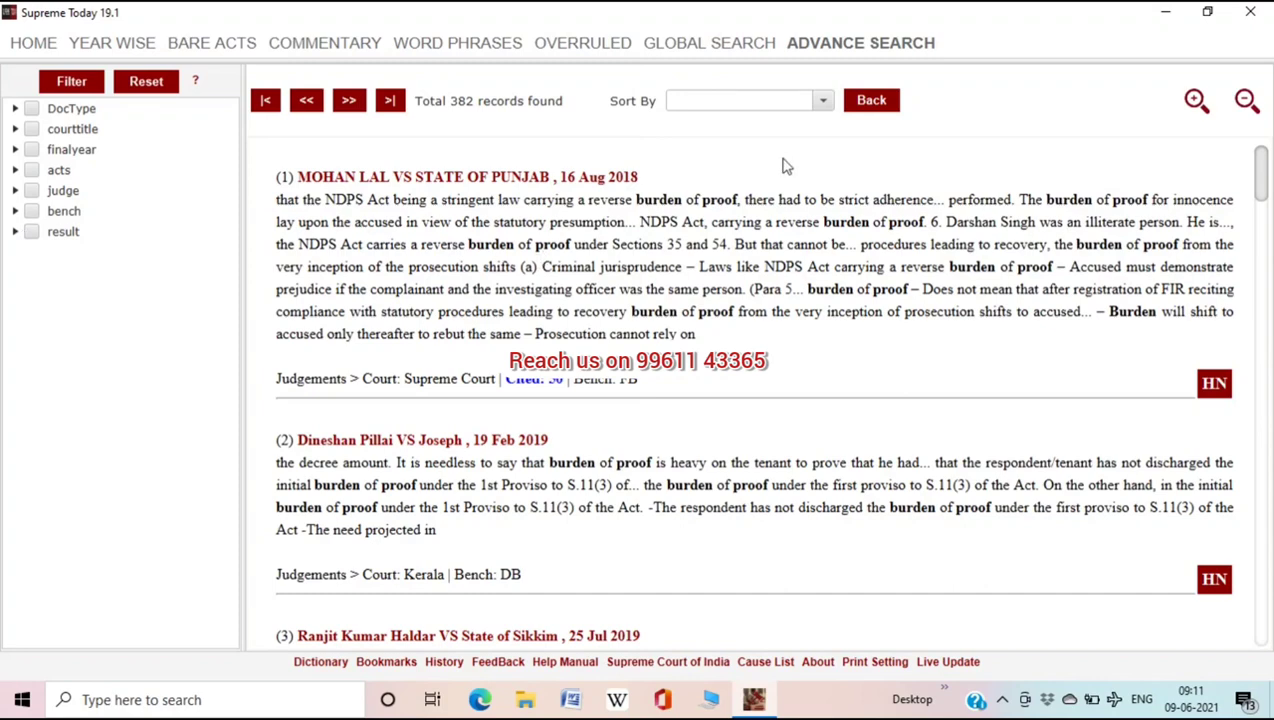
{"action": "left_click", "coordinate": [871, 104]}
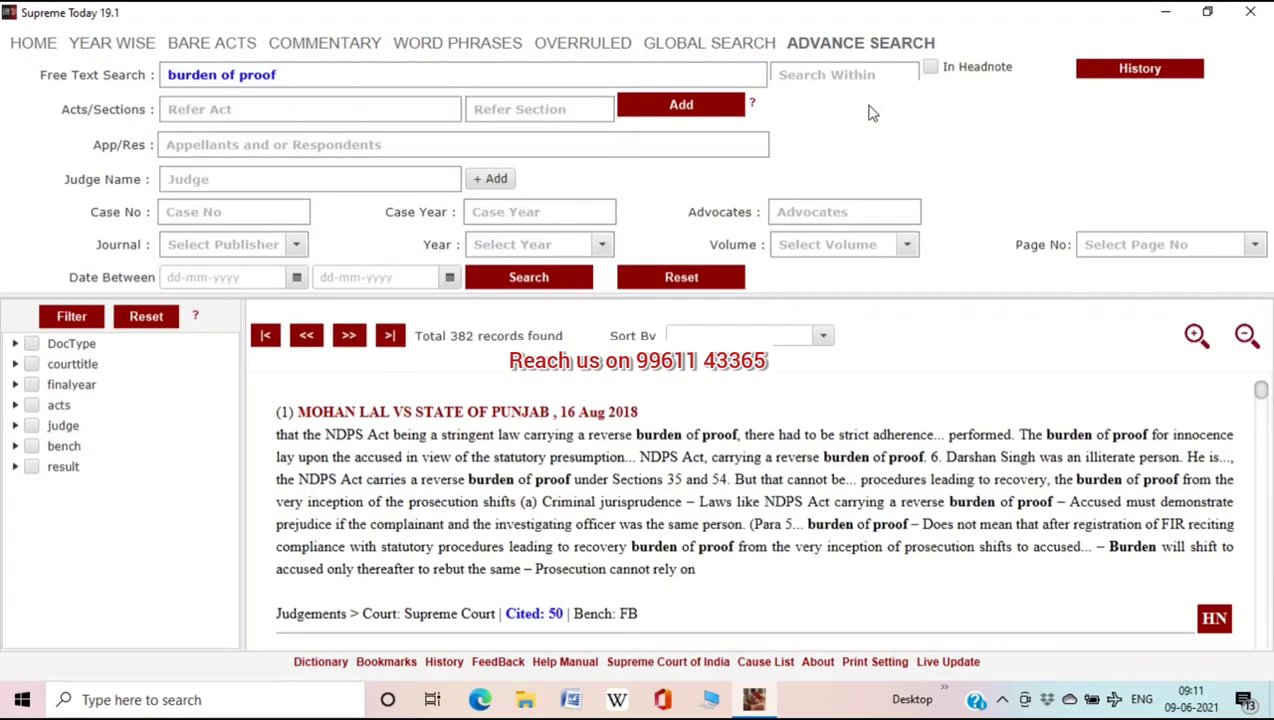
Open the first listed judgement, dated 16 Aug 2018, and examine its headnotes, cases referred and highlighted search terms
{"action": "mouse_move", "coordinate": [595, 414]}
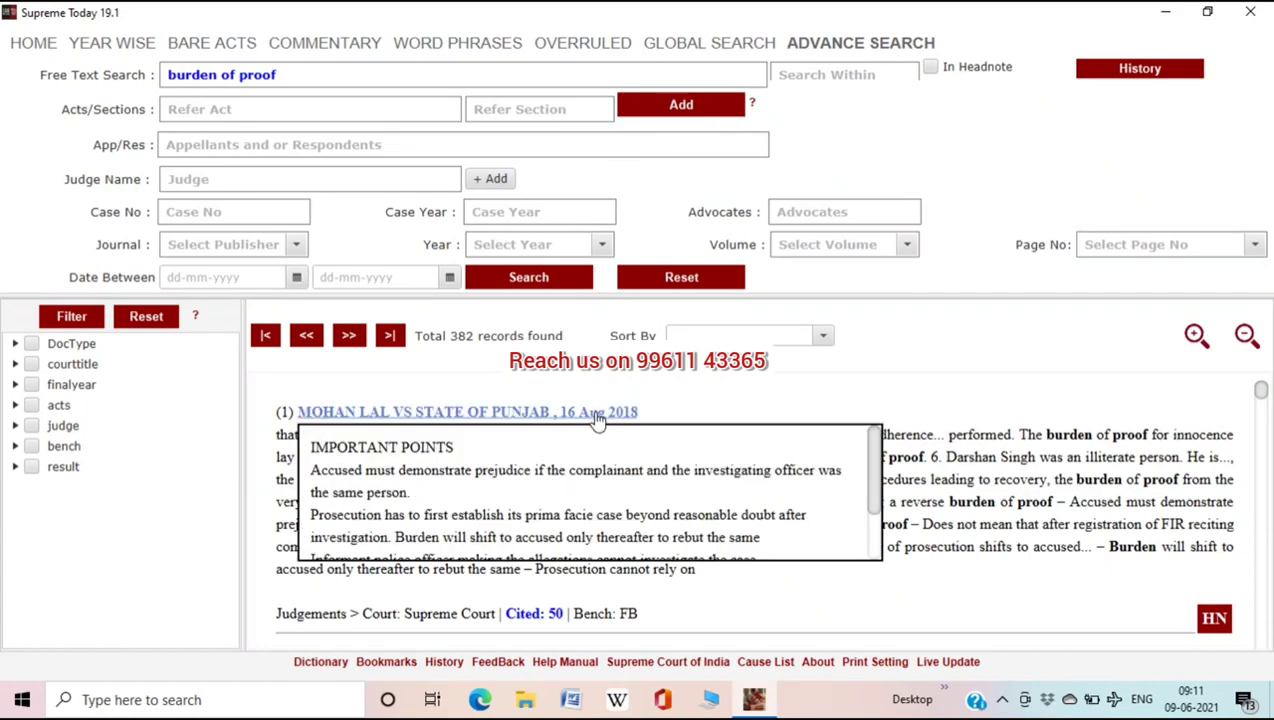
{"action": "left_click", "coordinate": [595, 414]}
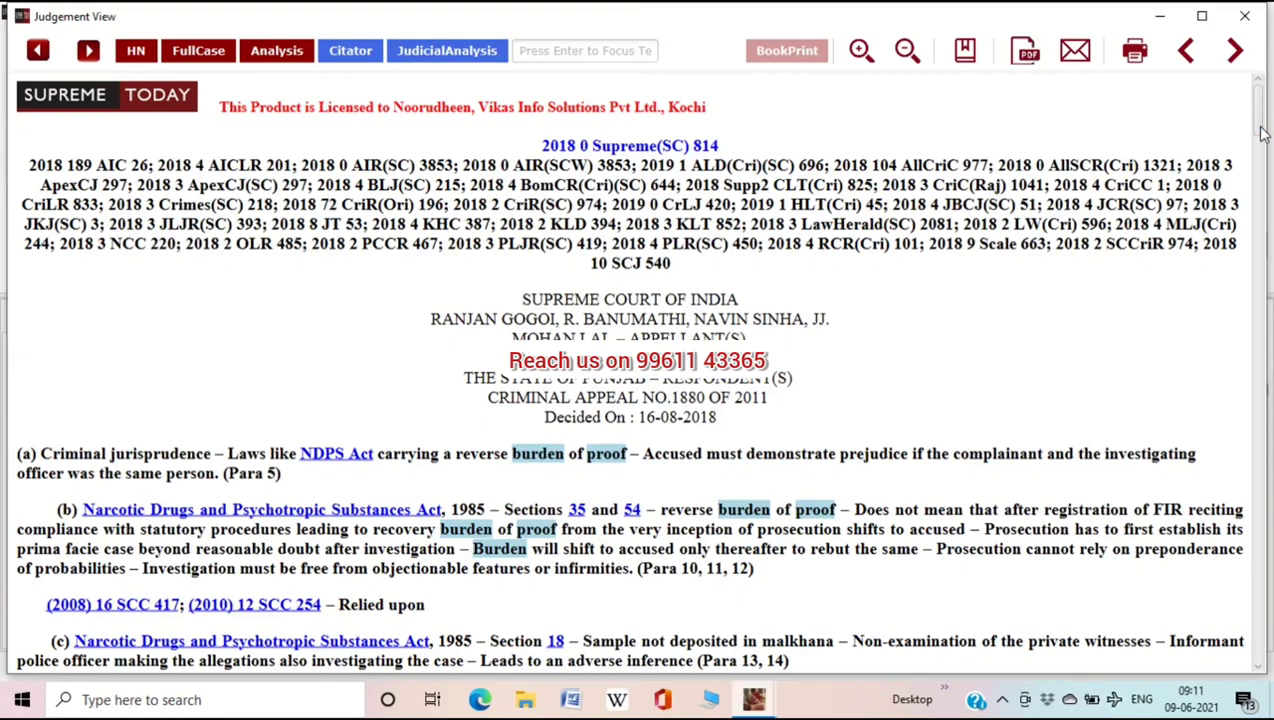
{"action": "scroll", "coordinate": [1263, 135], "scroll_direction": "down", "scroll_amount": 2}
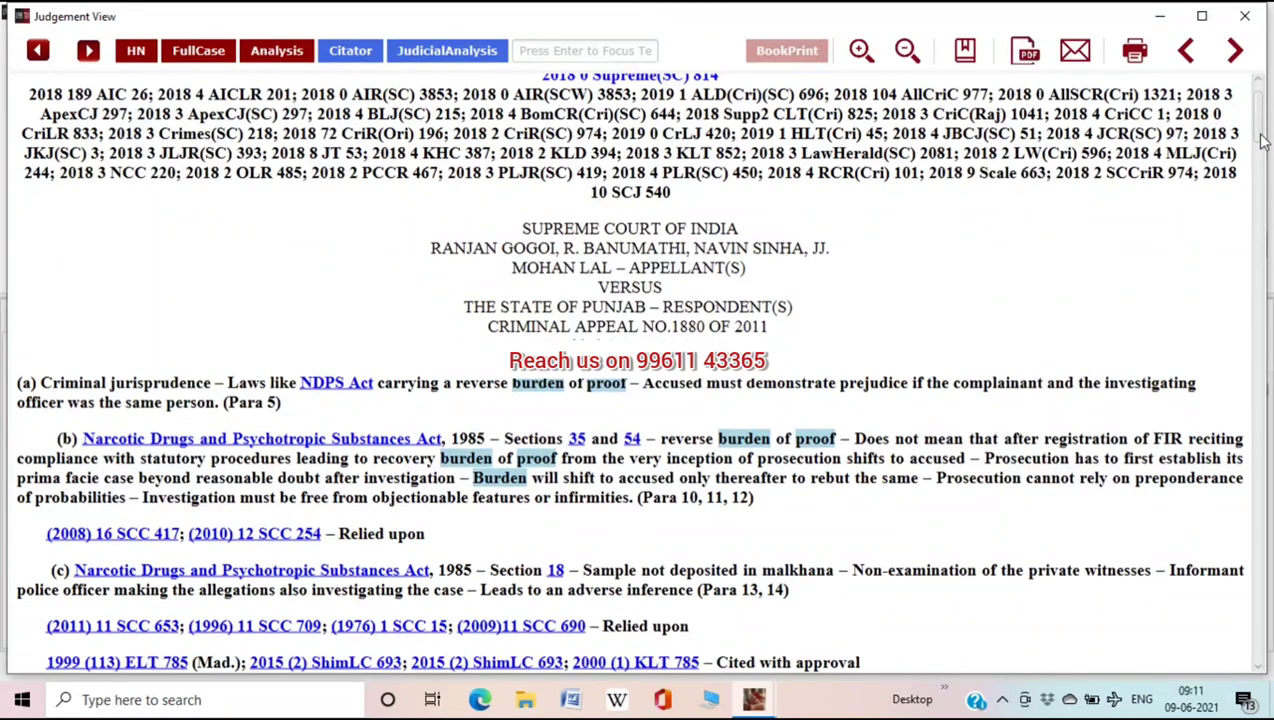
{"action": "scroll", "coordinate": [1263, 143], "scroll_direction": "down", "scroll_amount": 1}
{"action": "scroll", "coordinate": [1263, 143], "scroll_direction": "down", "scroll_amount": 4}
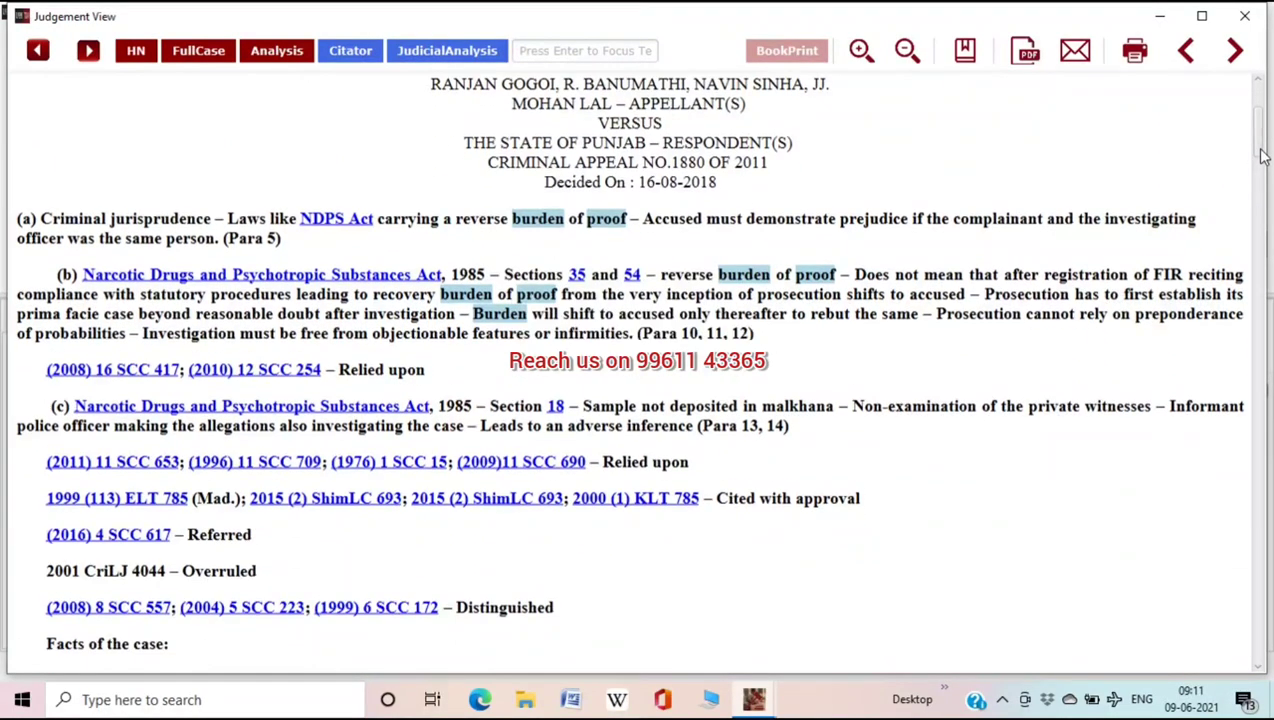
{"action": "scroll", "coordinate": [1263, 157], "scroll_direction": "down", "scroll_amount": 1}
{"action": "left_click_drag", "start_coordinate": [1262, 163], "coordinate": [1262, 204]}
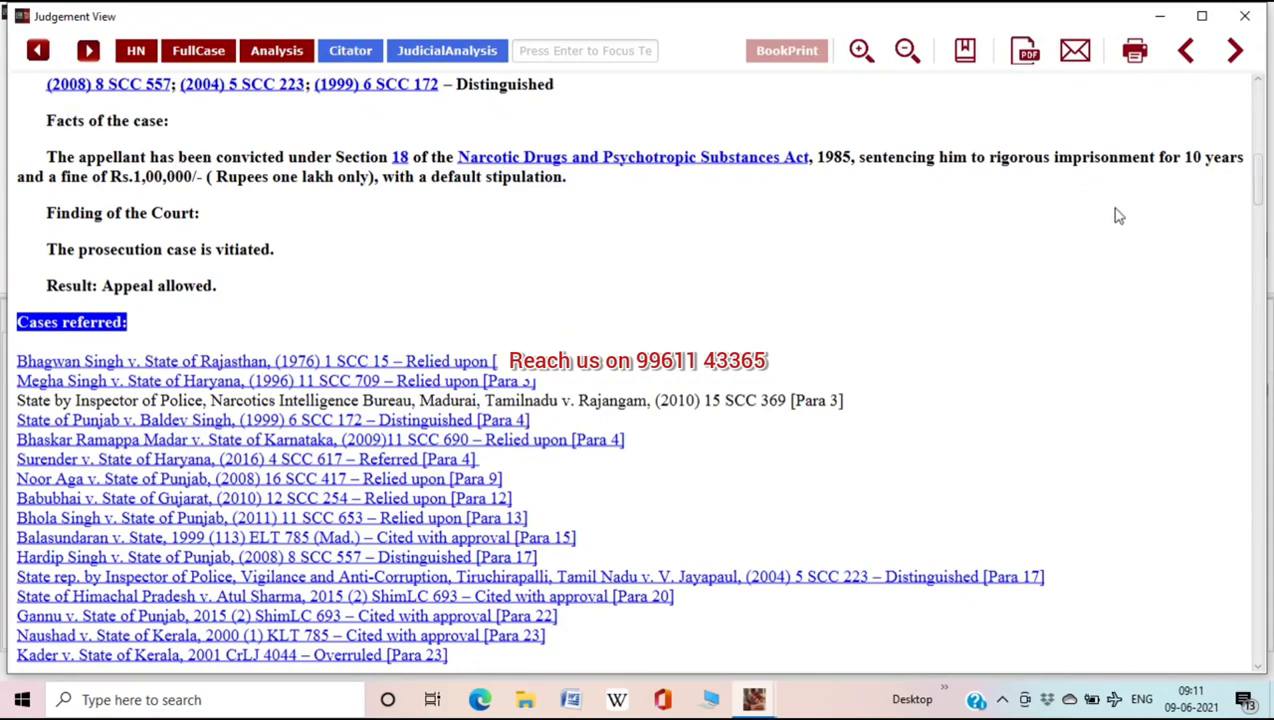
{"action": "left_click_drag", "start_coordinate": [1258, 187], "coordinate": [1261, 400]}
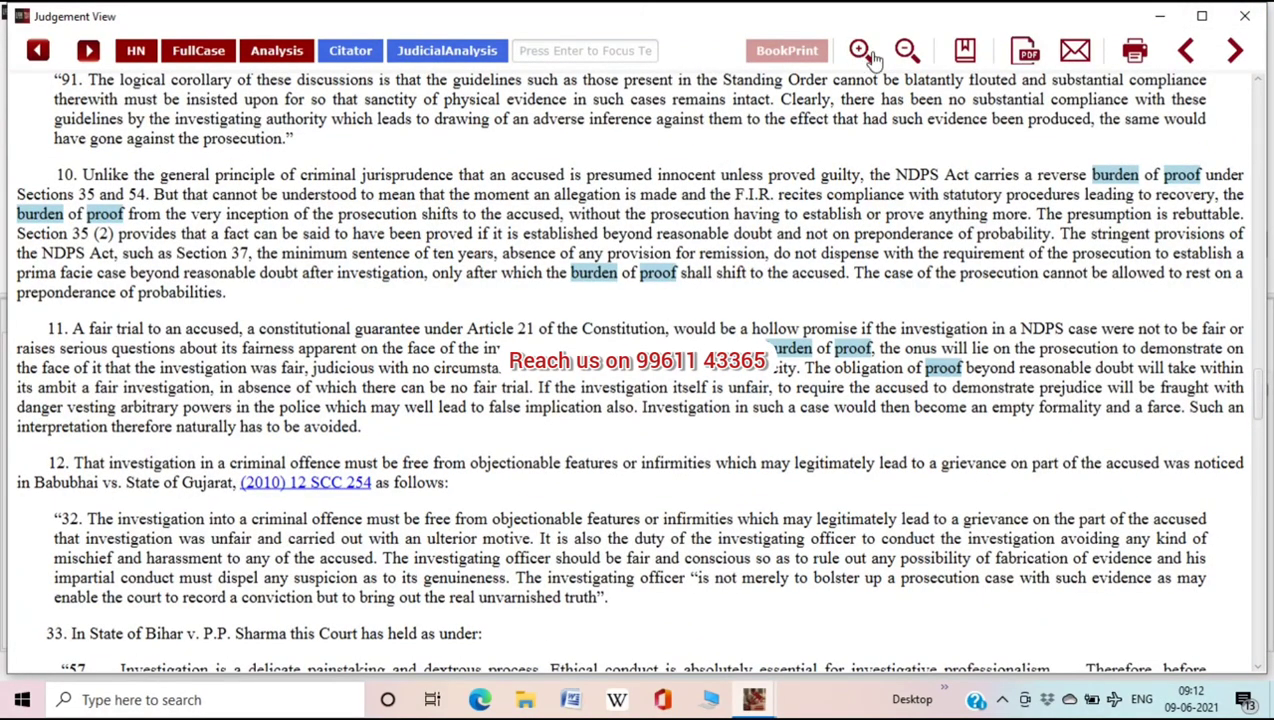
Start bookmarking the judgement and add a new bookmark category named burden of proof
{"action": "left_click", "coordinate": [965, 56]}
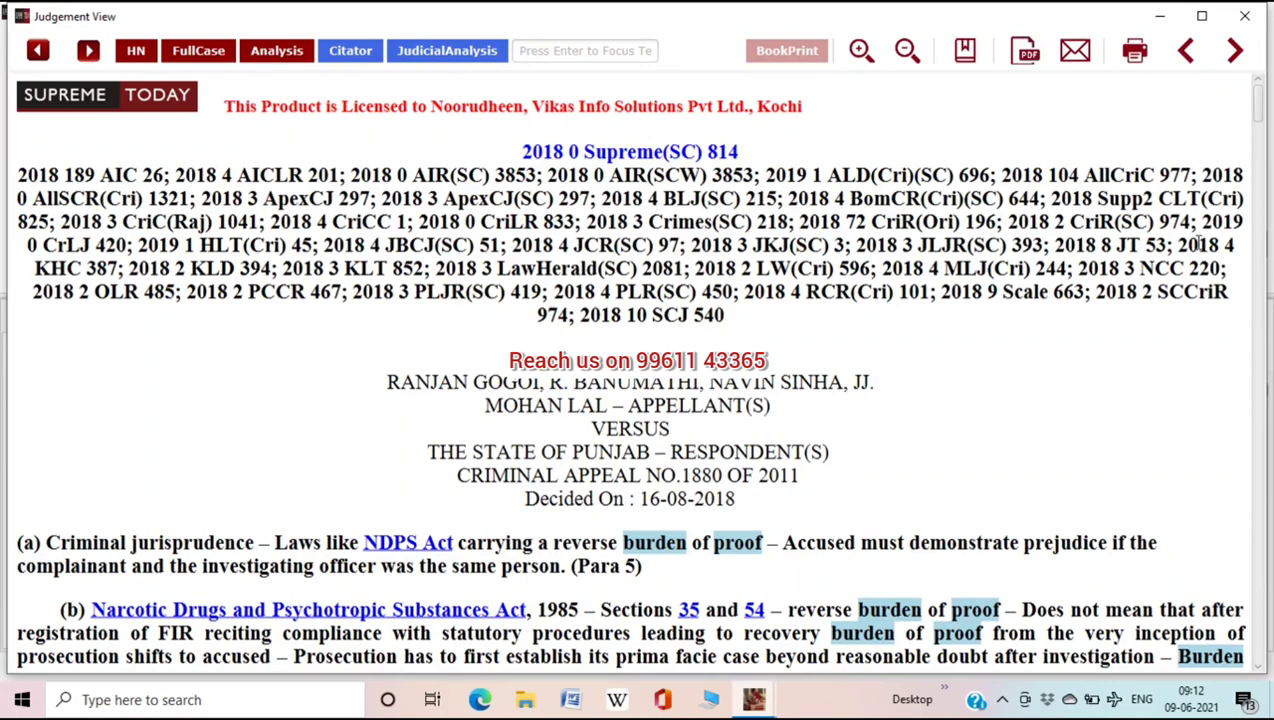
{"action": "left_click", "coordinate": [966, 58]}
{"action": "left_click", "coordinate": [686, 221]}
{"action": "type", "text": "b"}
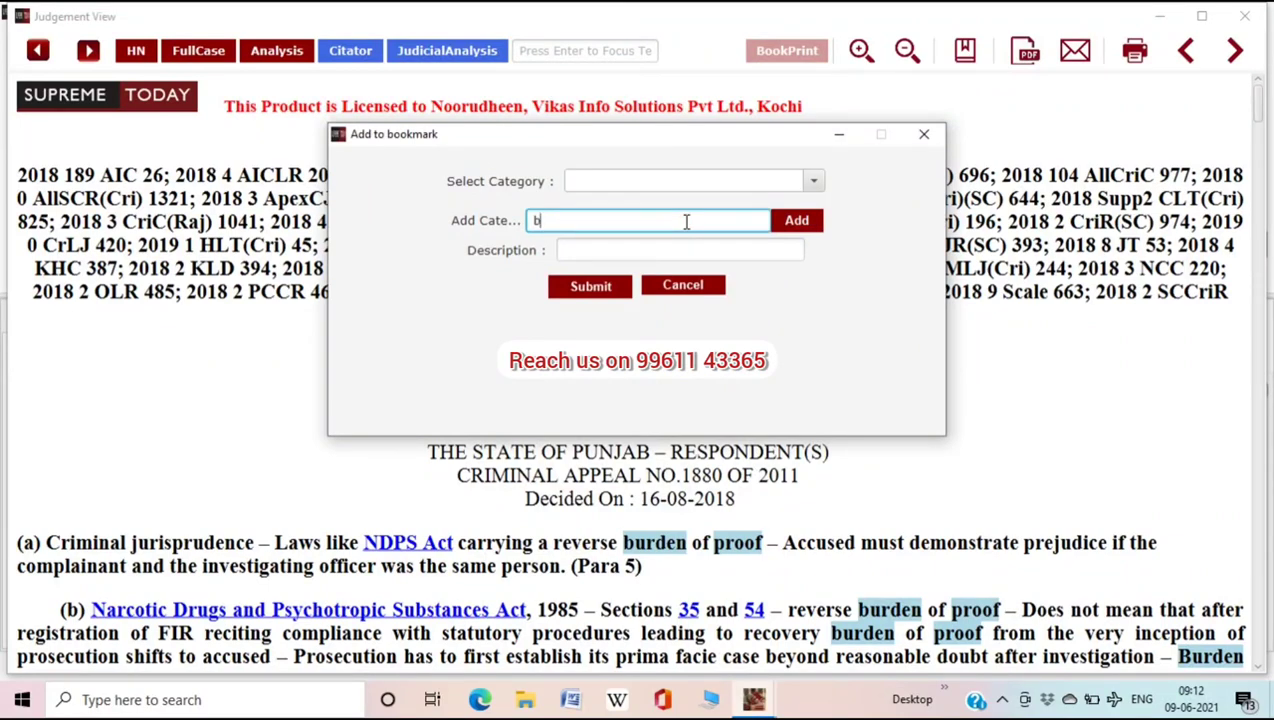
{"action": "type", "text": "urden of proof"}
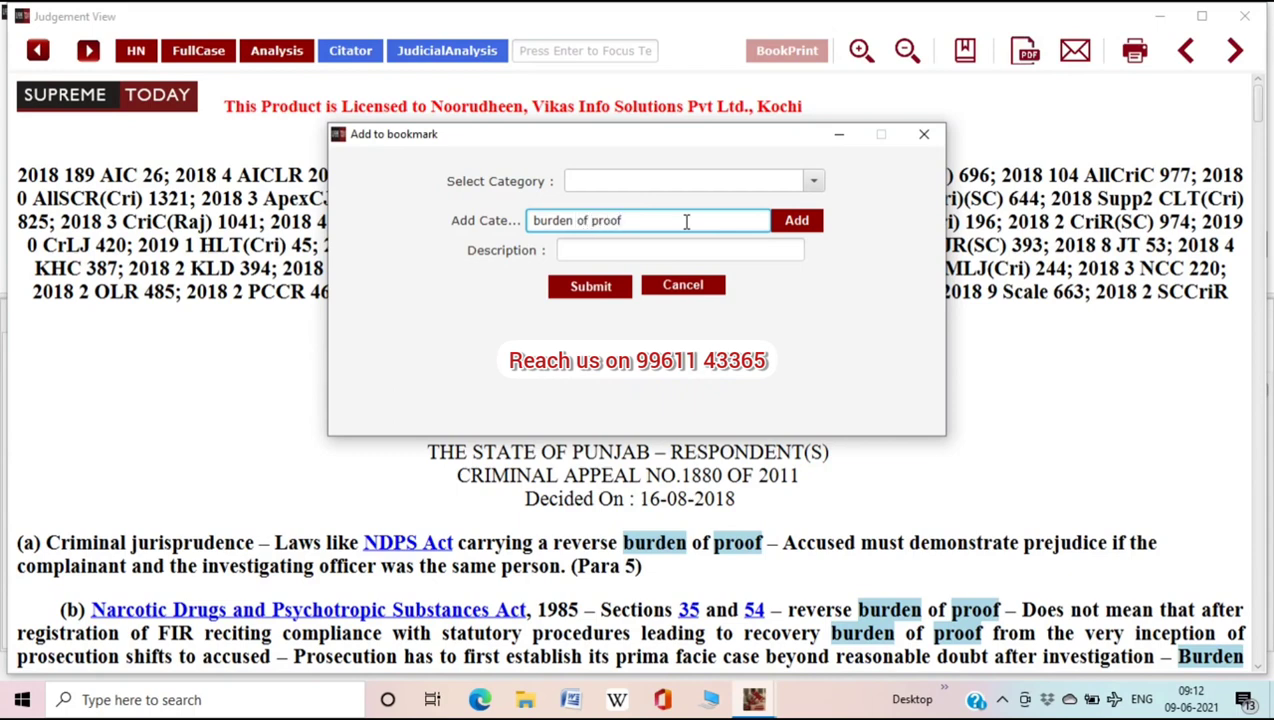
{"action": "left_click", "coordinate": [811, 229]}
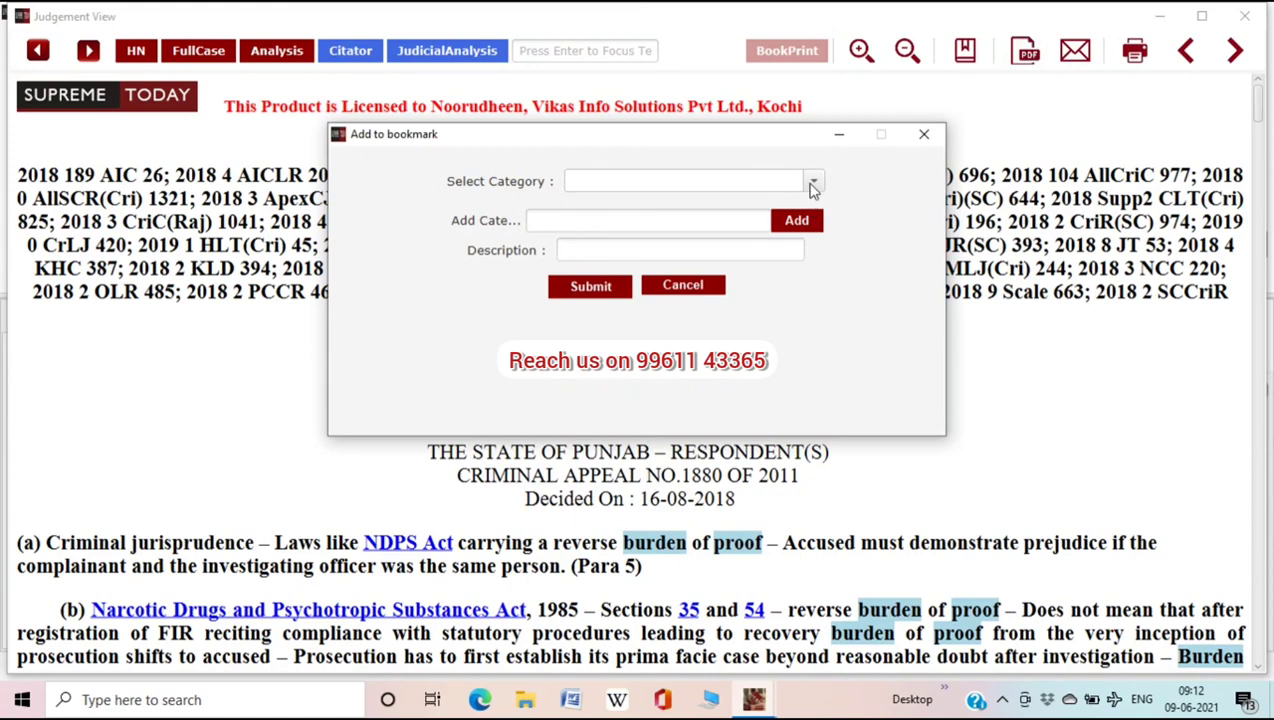
Save the bookmark under the category burden of proof with a description of the related cases, and close the judgement
{"action": "left_click", "coordinate": [813, 182]}
{"action": "left_click", "coordinate": [738, 206]}
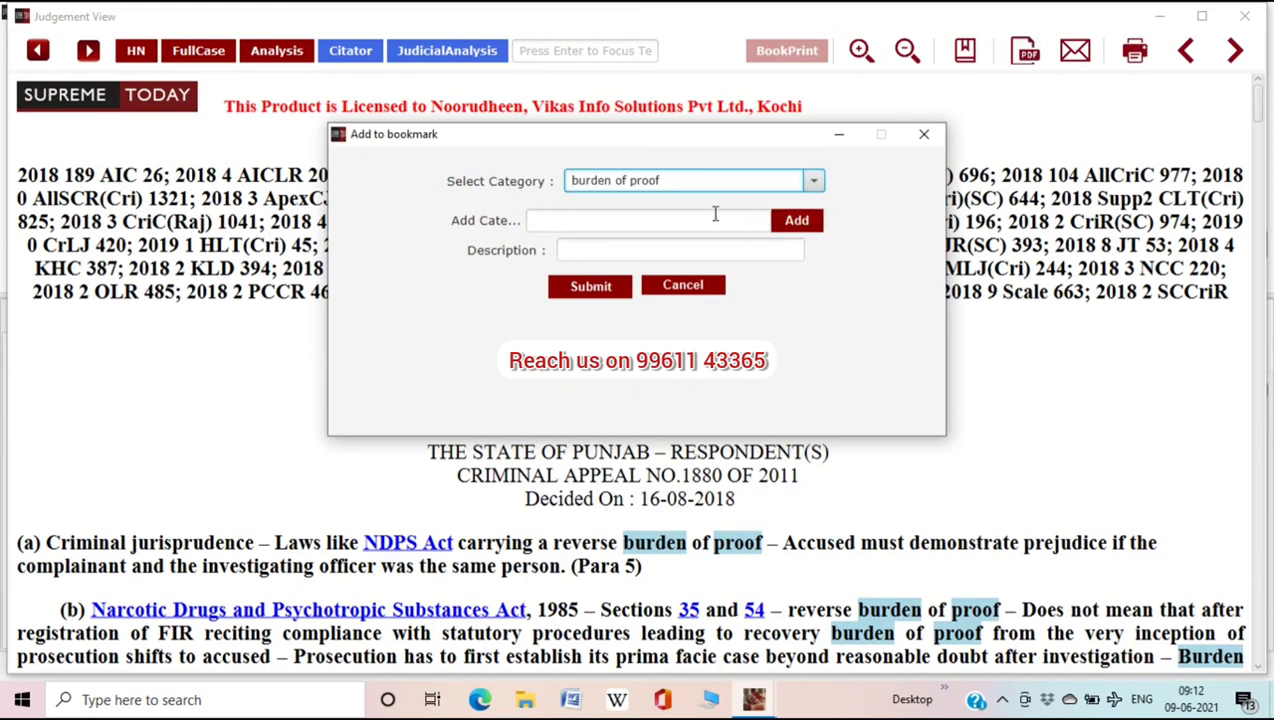
{"action": "left_click", "coordinate": [636, 251]}
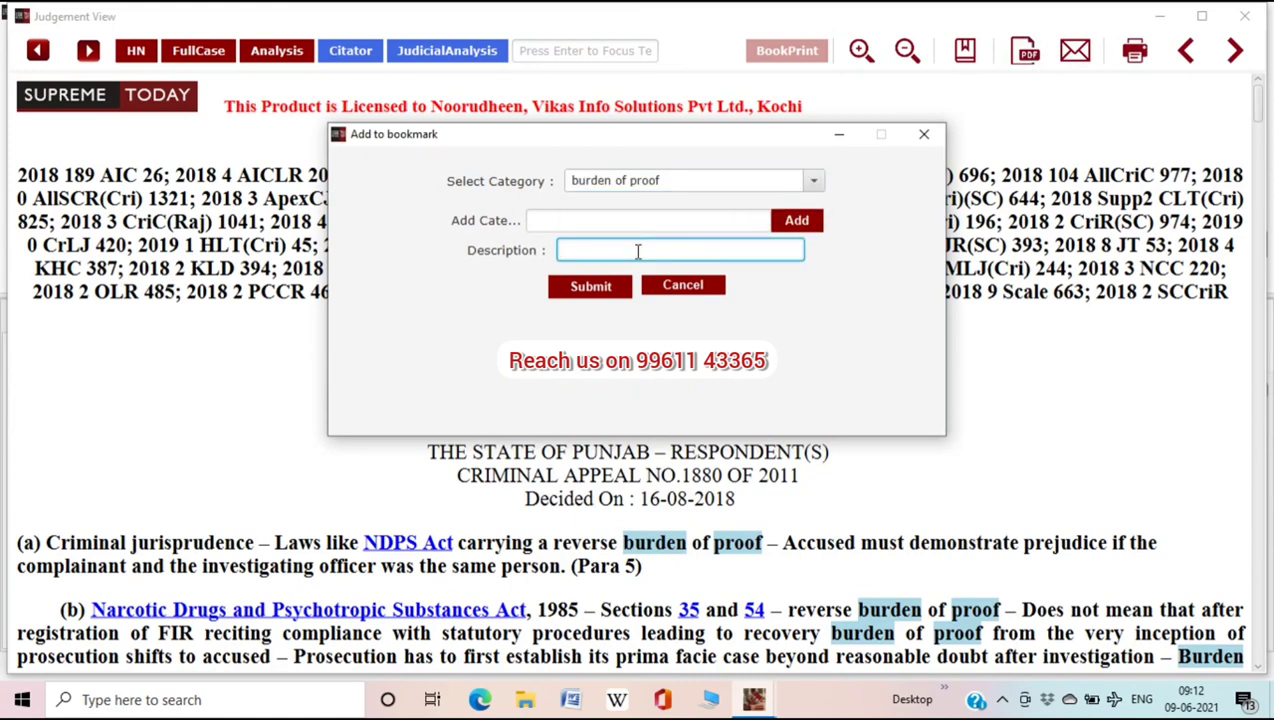
{"action": "type", "text": "raju cases"}
{"action": "left_click", "coordinate": [611, 296]}
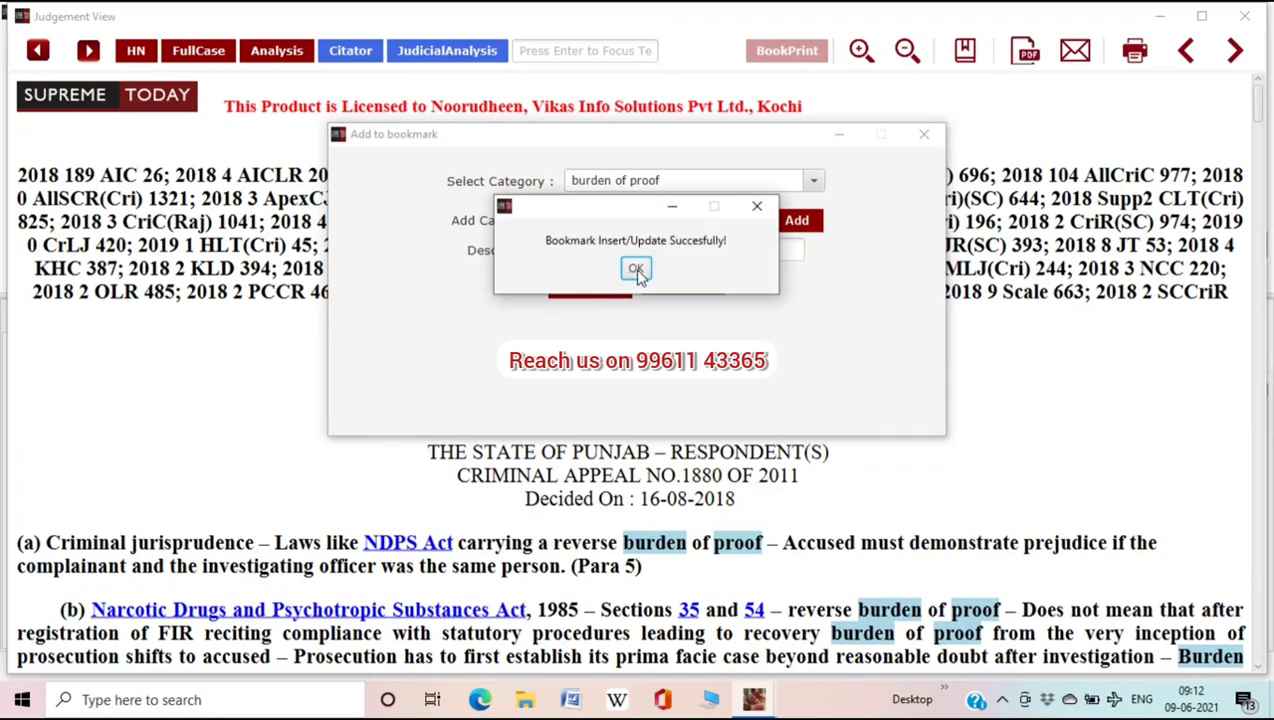
{"action": "left_click", "coordinate": [637, 272]}
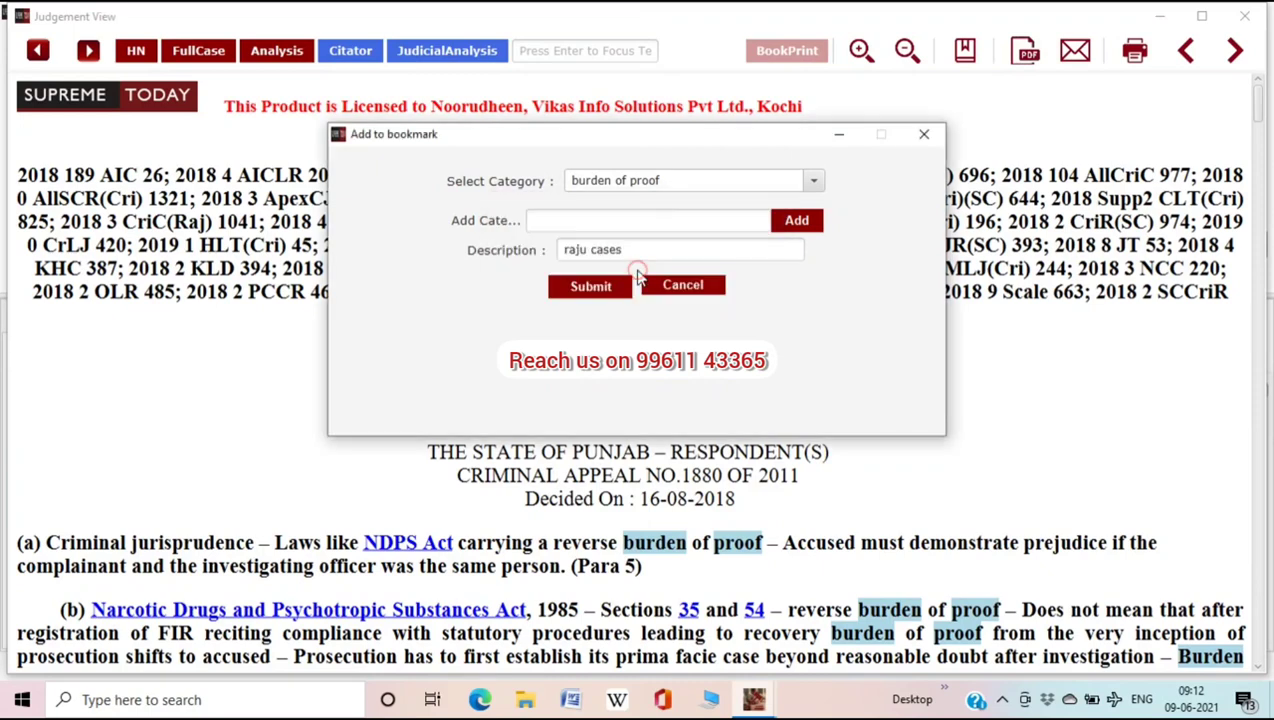
{"action": "left_click", "coordinate": [921, 134]}
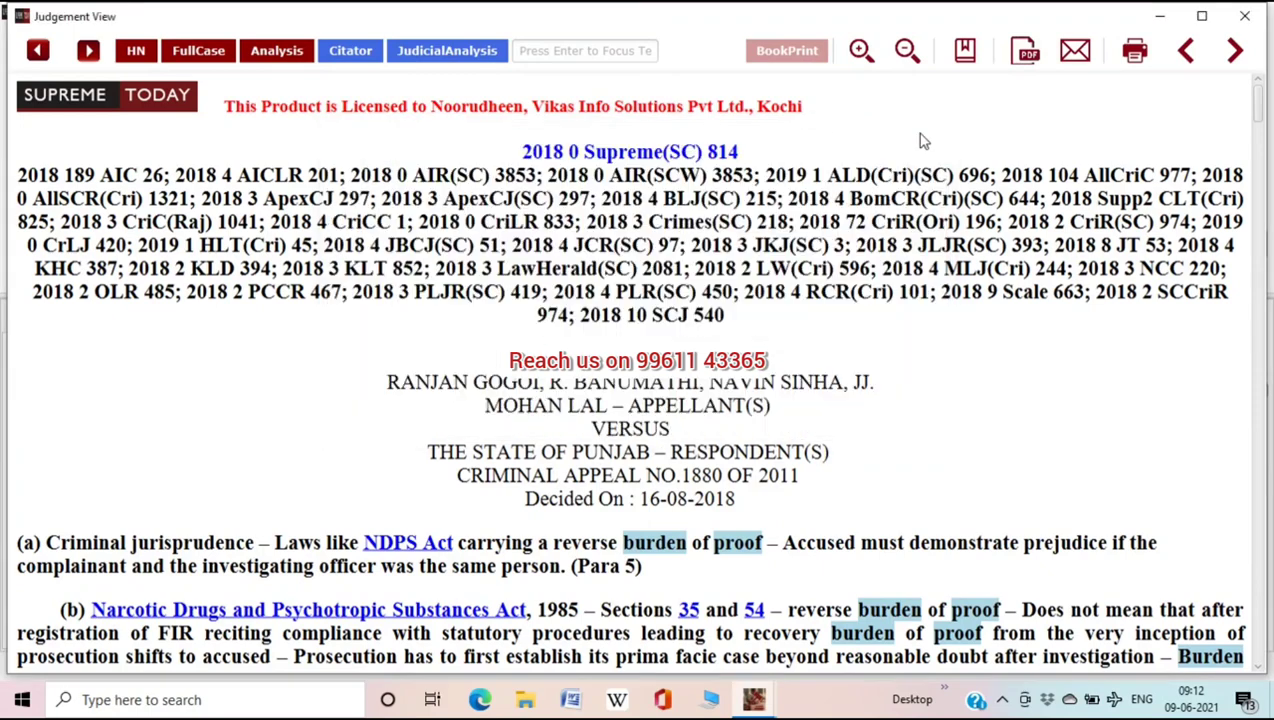
{"action": "left_click", "coordinate": [1245, 17]}
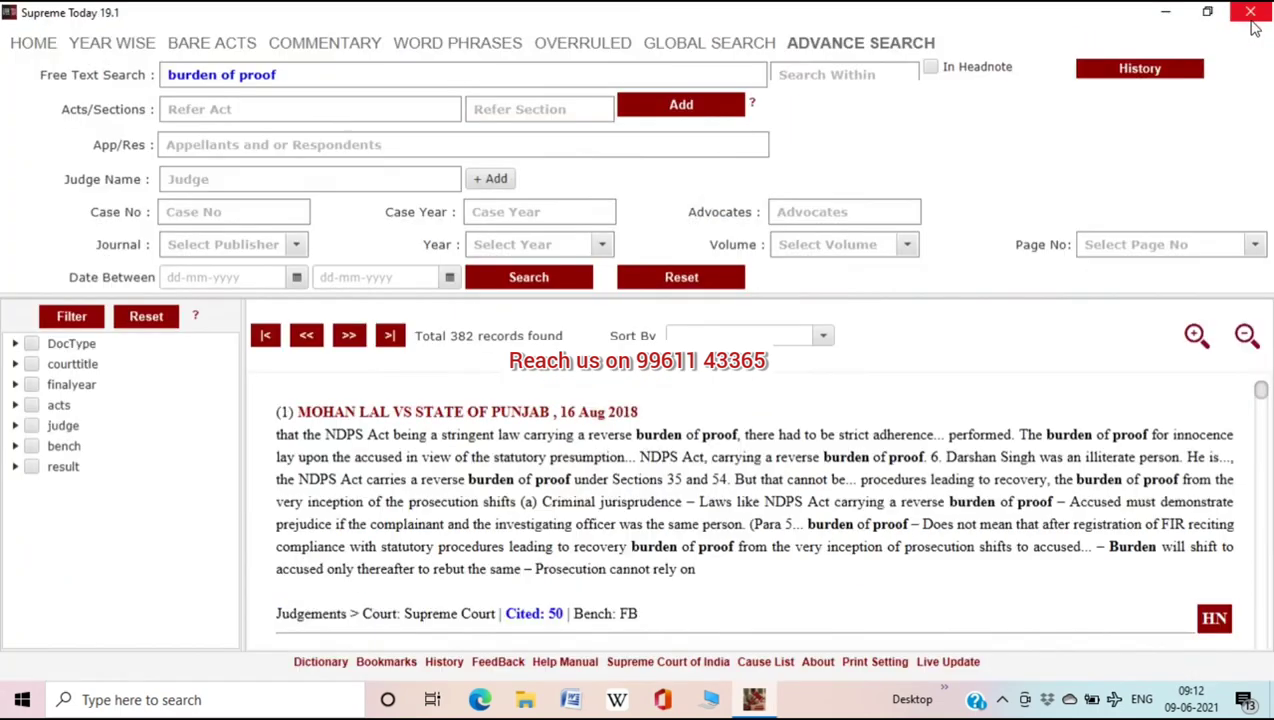
Show the saved bookmarks in the category burden of proof, open the bookmarked judgement and close it again
{"action": "left_click", "coordinate": [386, 662]}
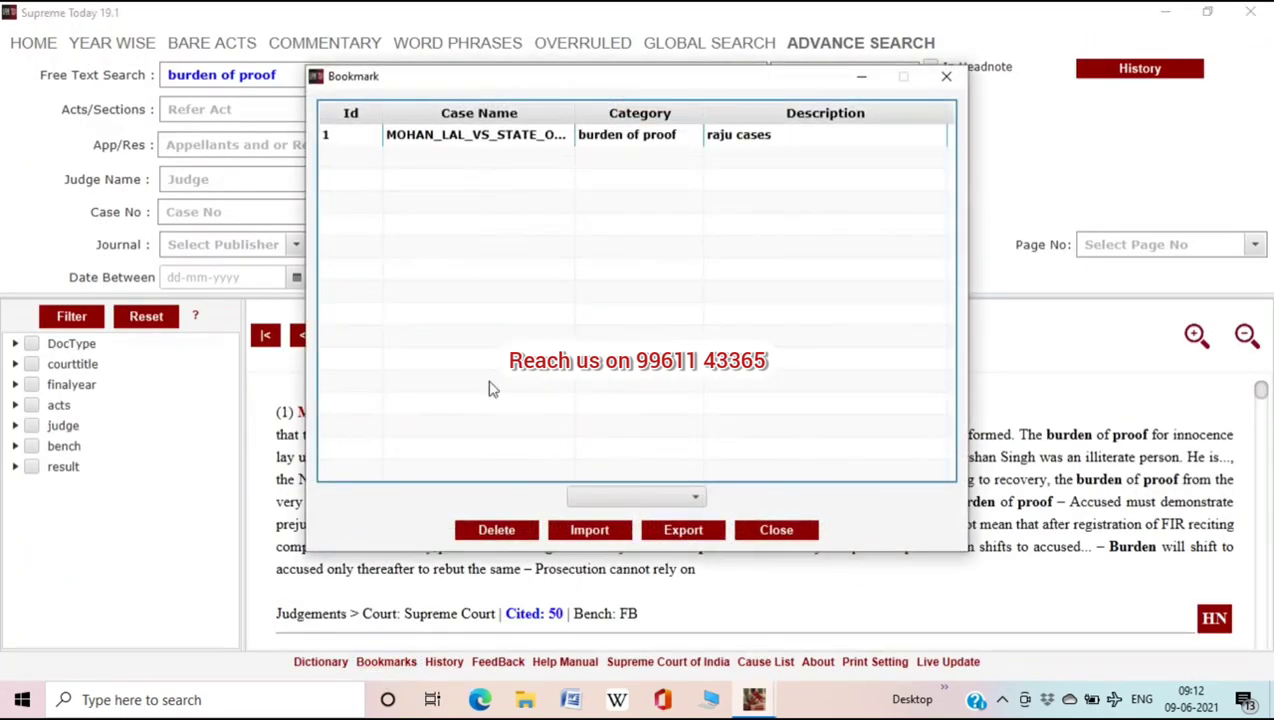
{"action": "left_click", "coordinate": [696, 498]}
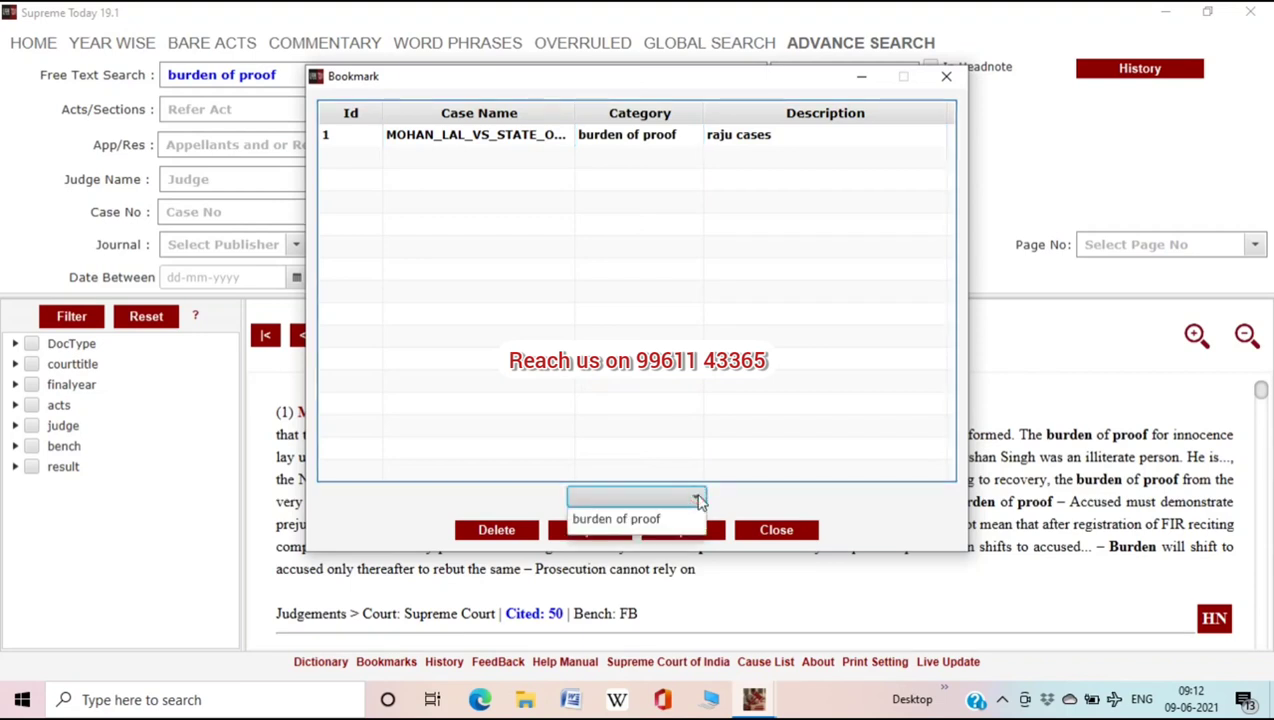
{"action": "left_click", "coordinate": [679, 520]}
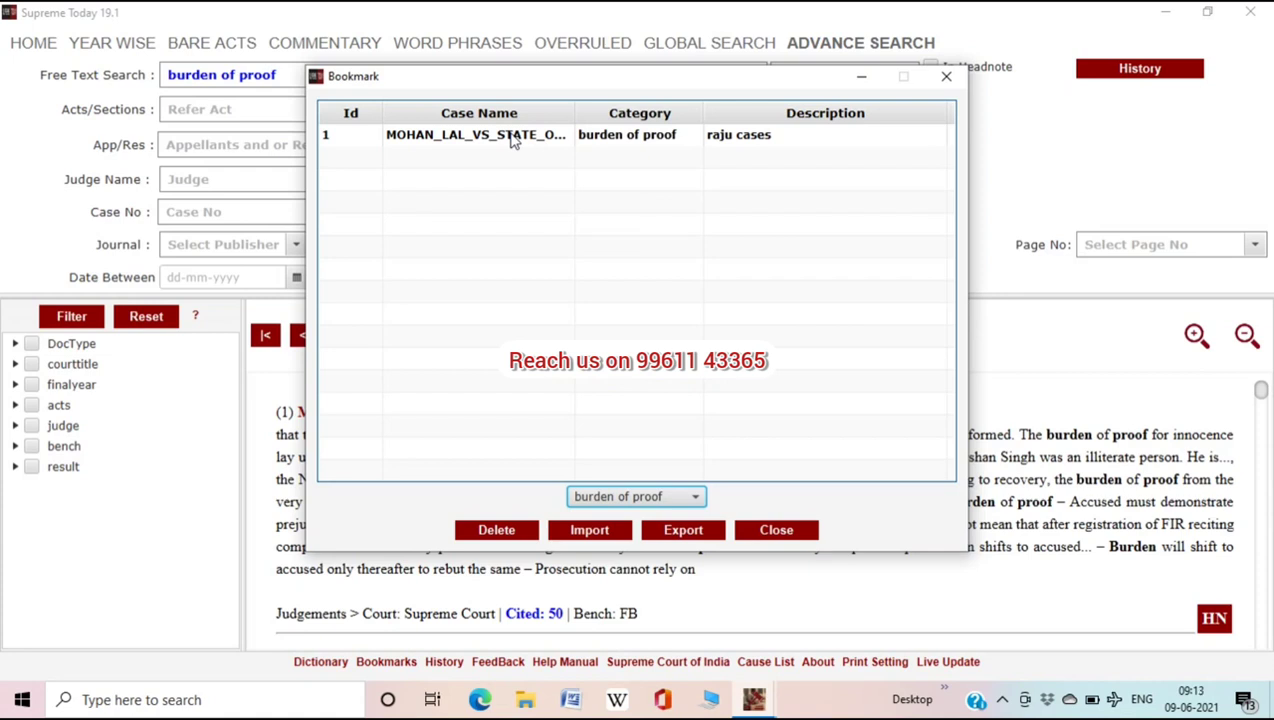
{"action": "left_click", "coordinate": [696, 498]}
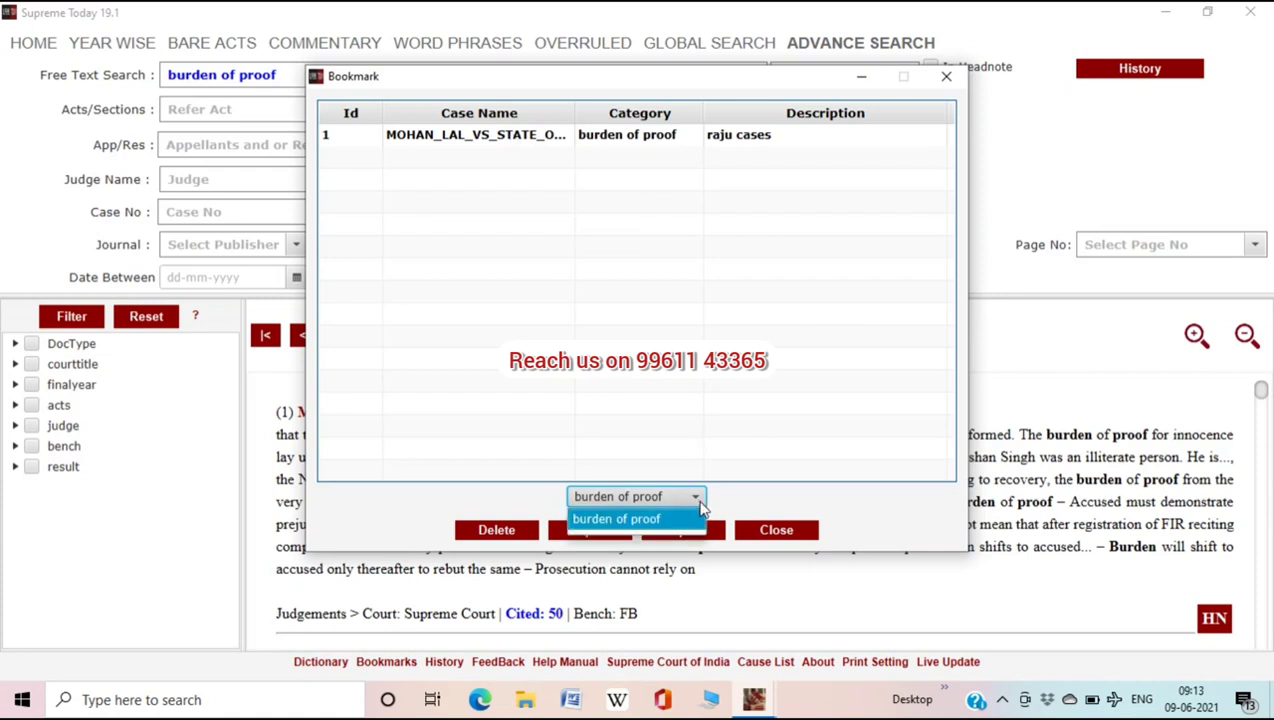
{"action": "left_click", "coordinate": [700, 508]}
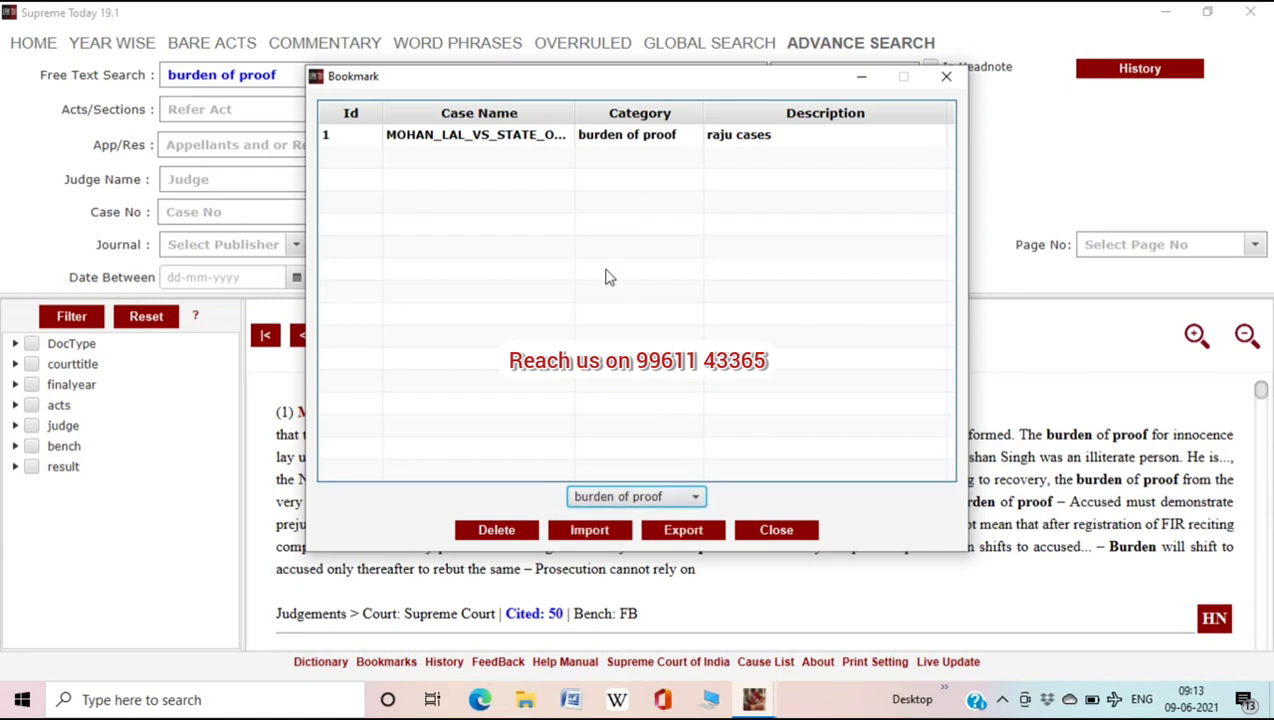
{"action": "double_click", "coordinate": [483, 136]}
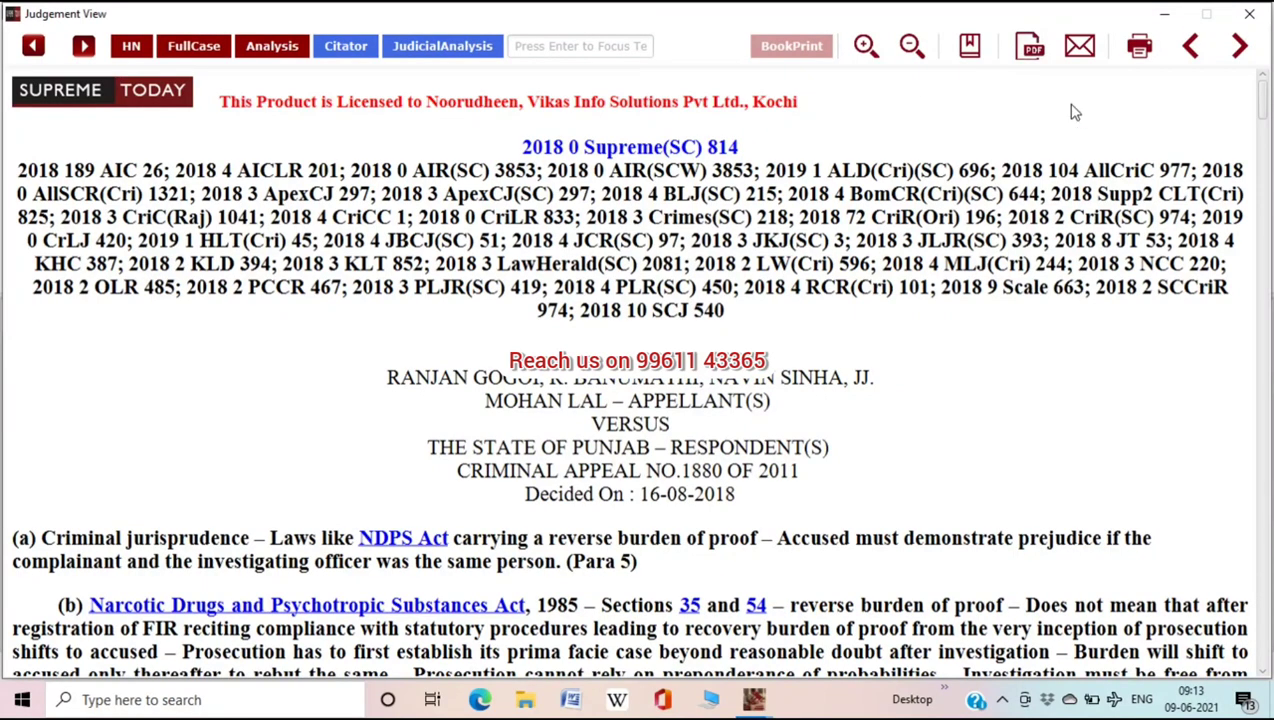
{"action": "left_click", "coordinate": [1251, 16]}
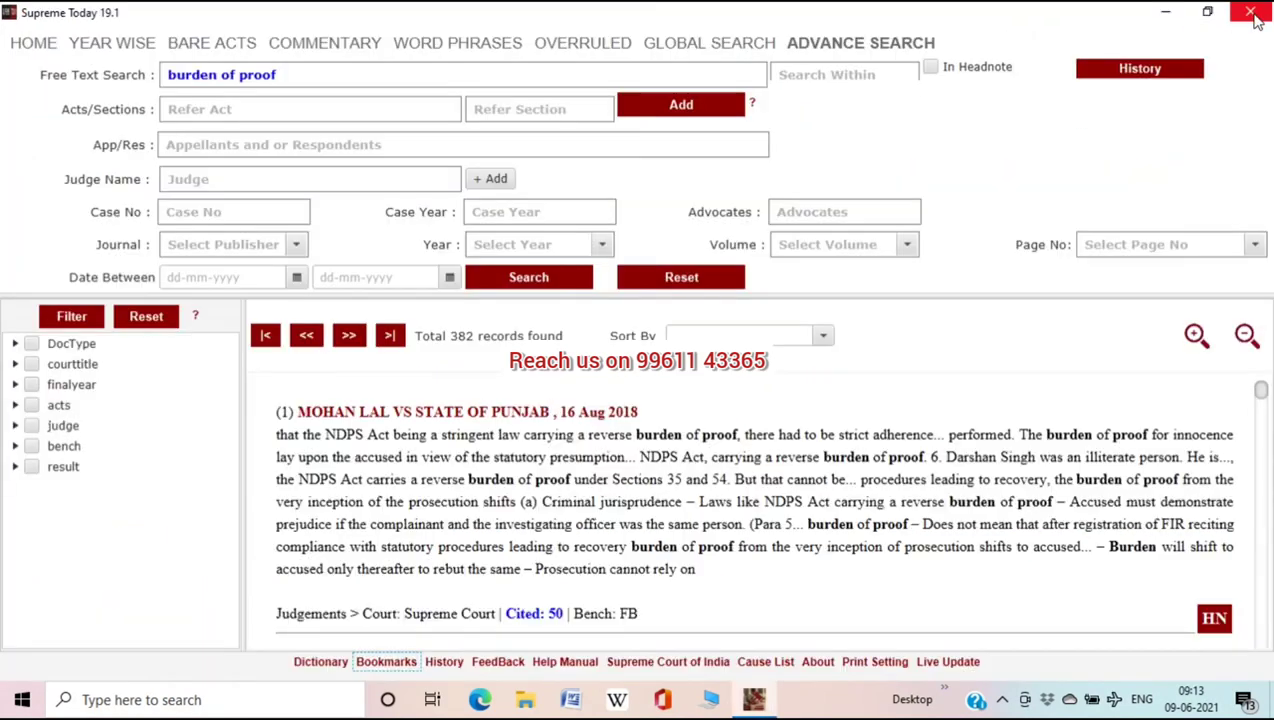
Rerun the burden of proof search and sort the results by Most Cited
{"action": "left_click", "coordinate": [535, 277]}
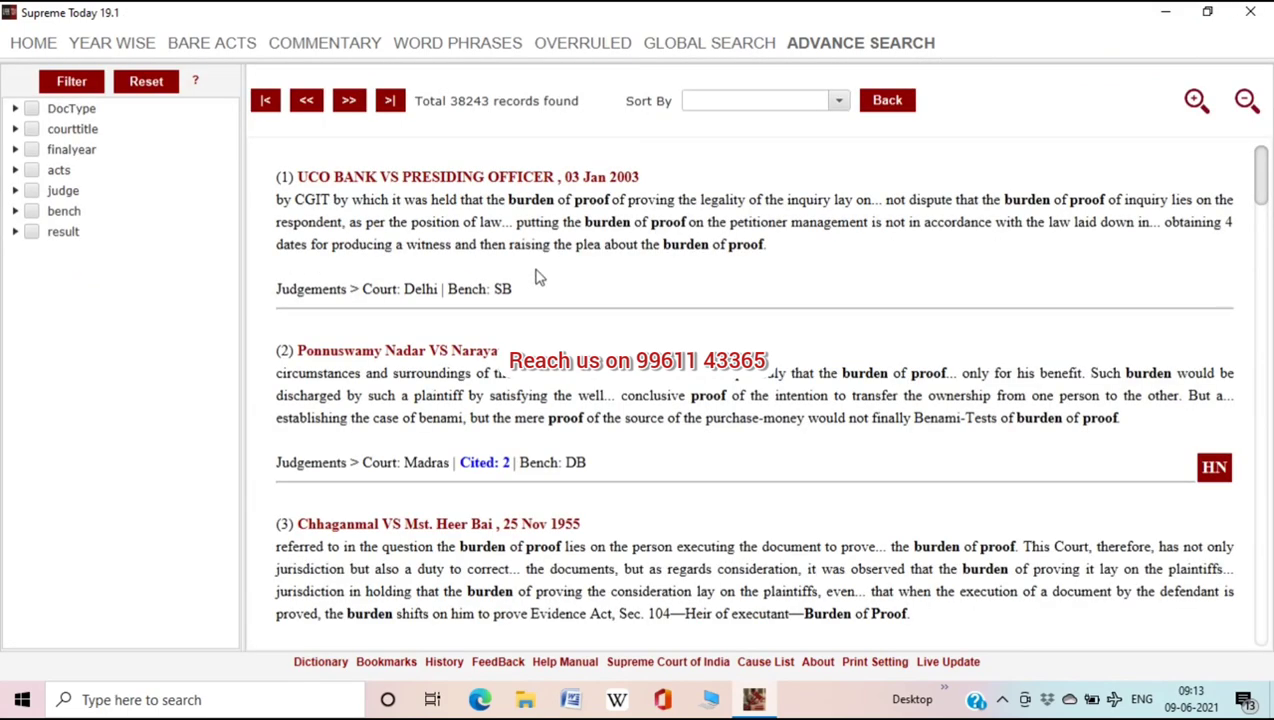
{"action": "left_click", "coordinate": [839, 103]}
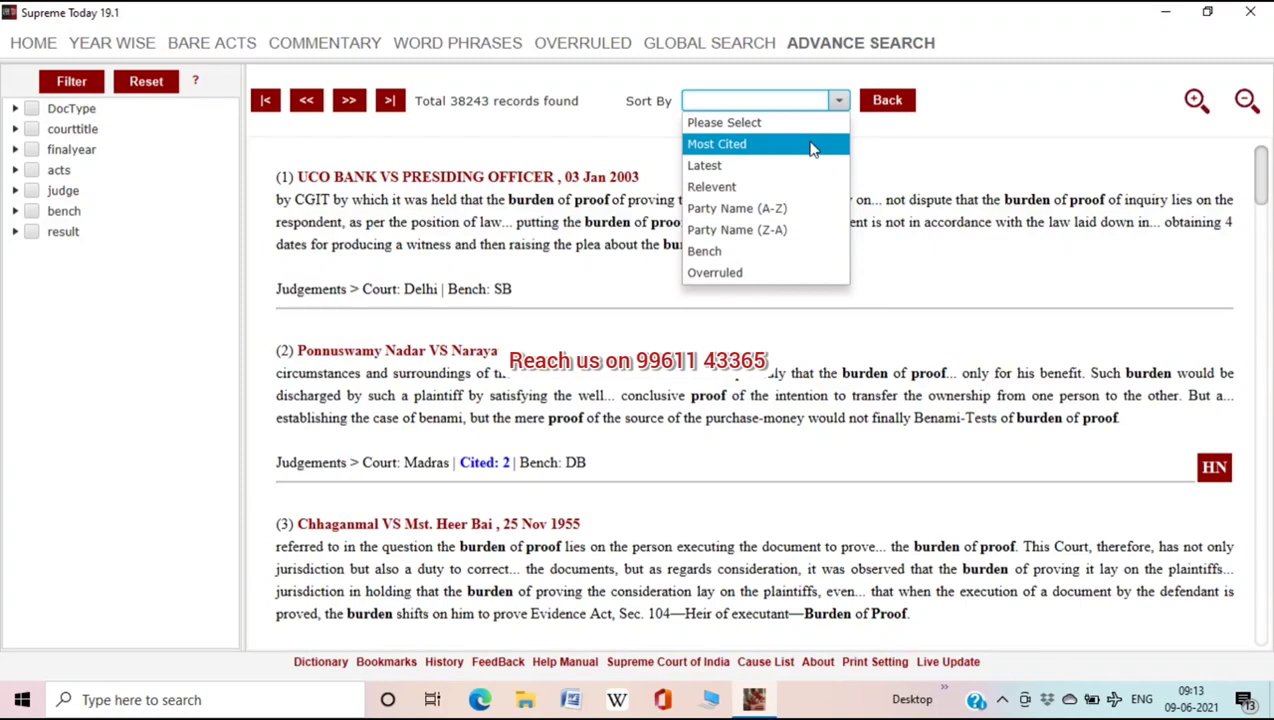
{"action": "left_click", "coordinate": [812, 148]}
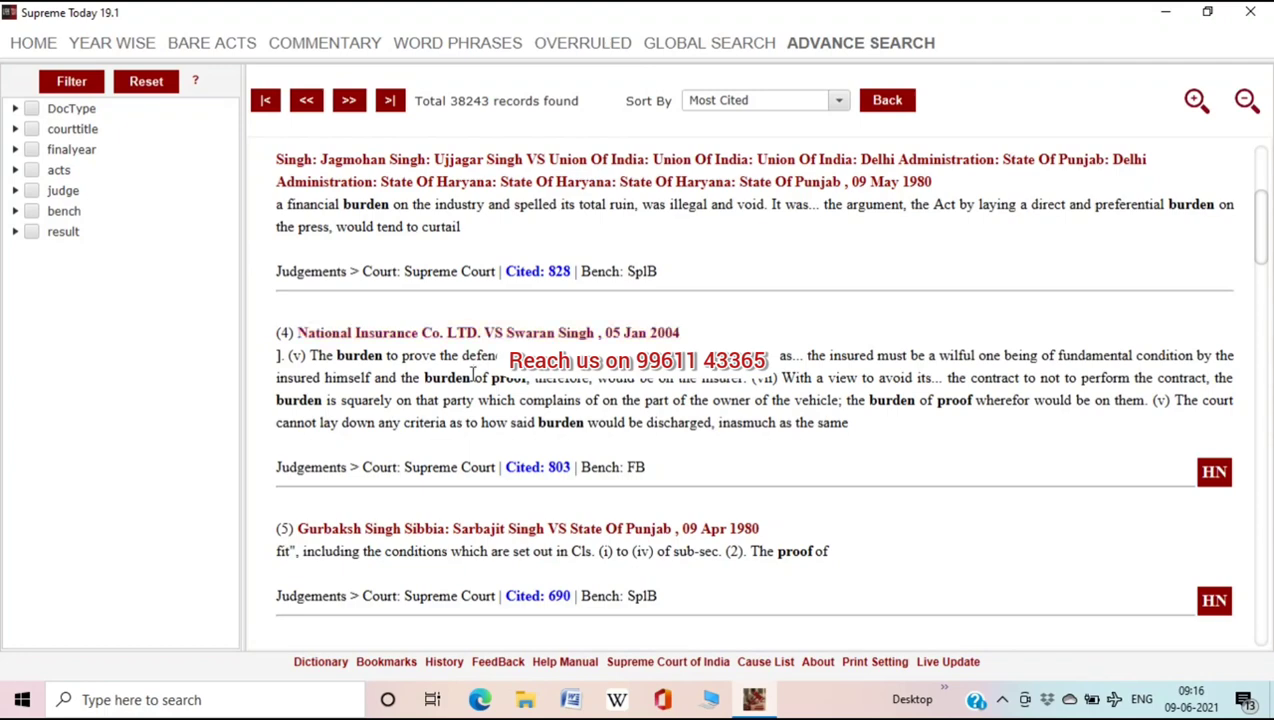
Open the National Insurance Co. judgement of 05 Jan 2004 and display its judicial analysis
{"action": "mouse_move", "coordinate": [500, 338]}
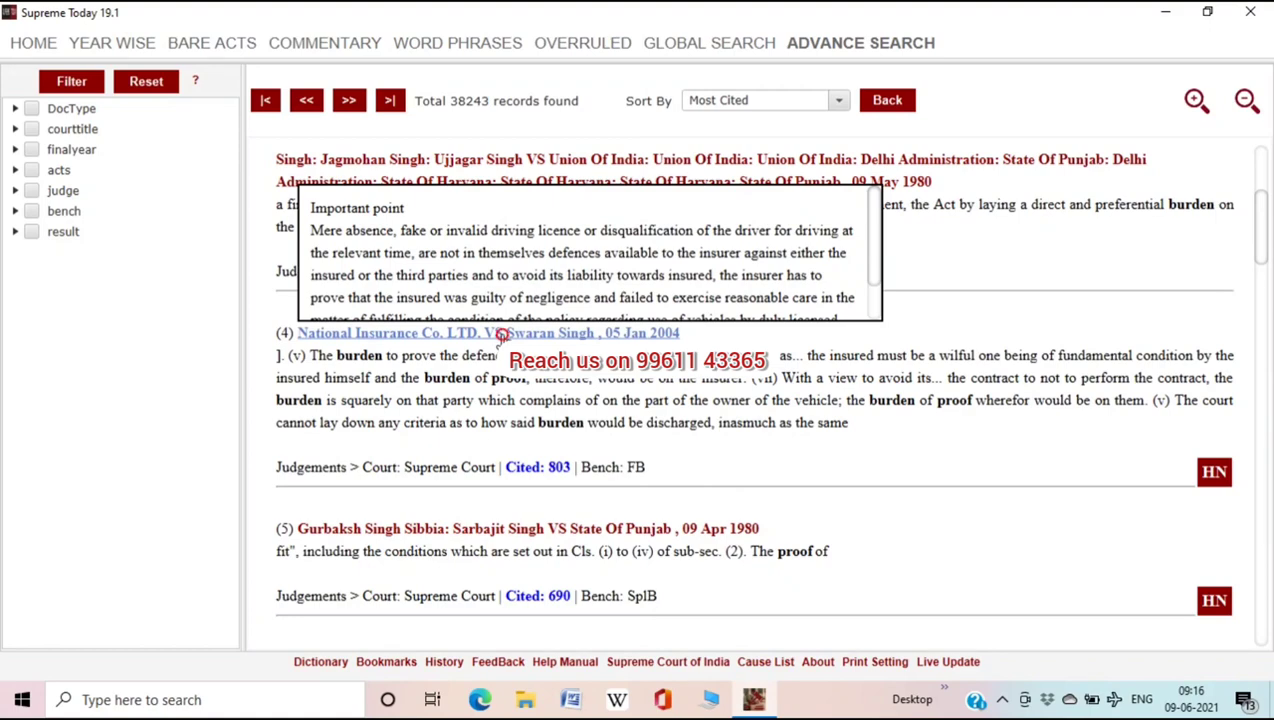
{"action": "left_click", "coordinate": [519, 189]}
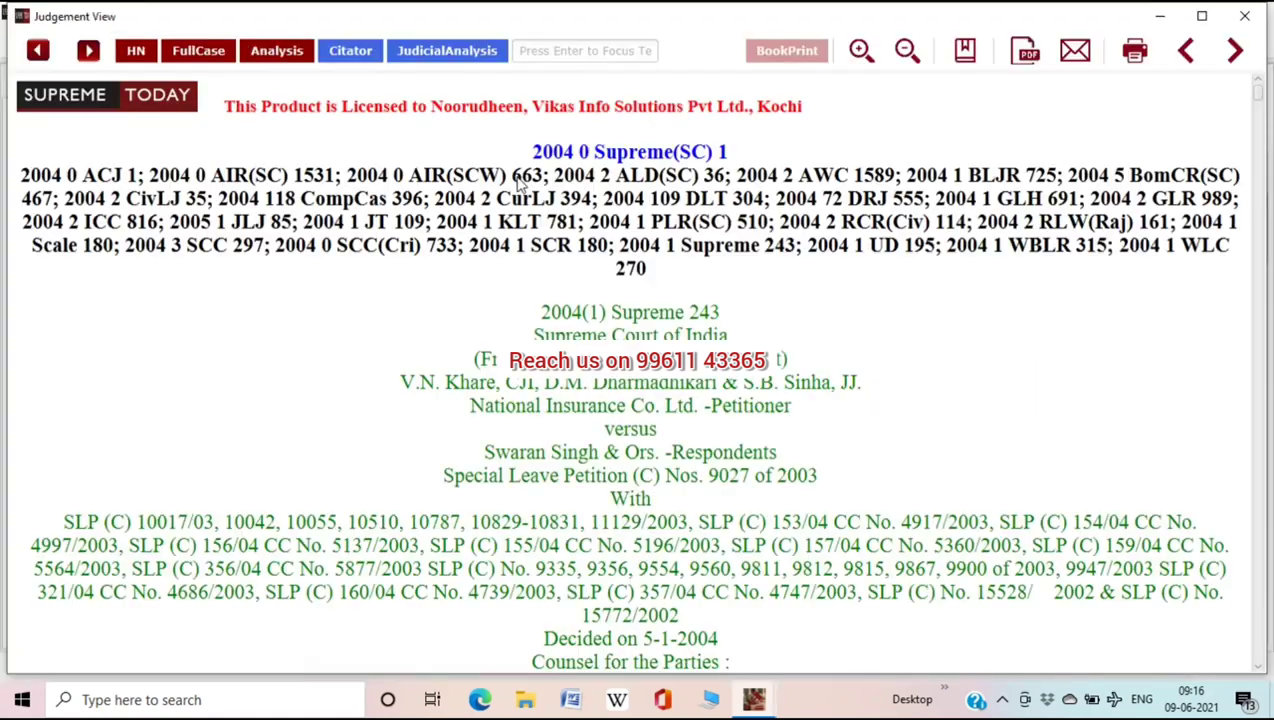
{"action": "left_click", "coordinate": [455, 59]}
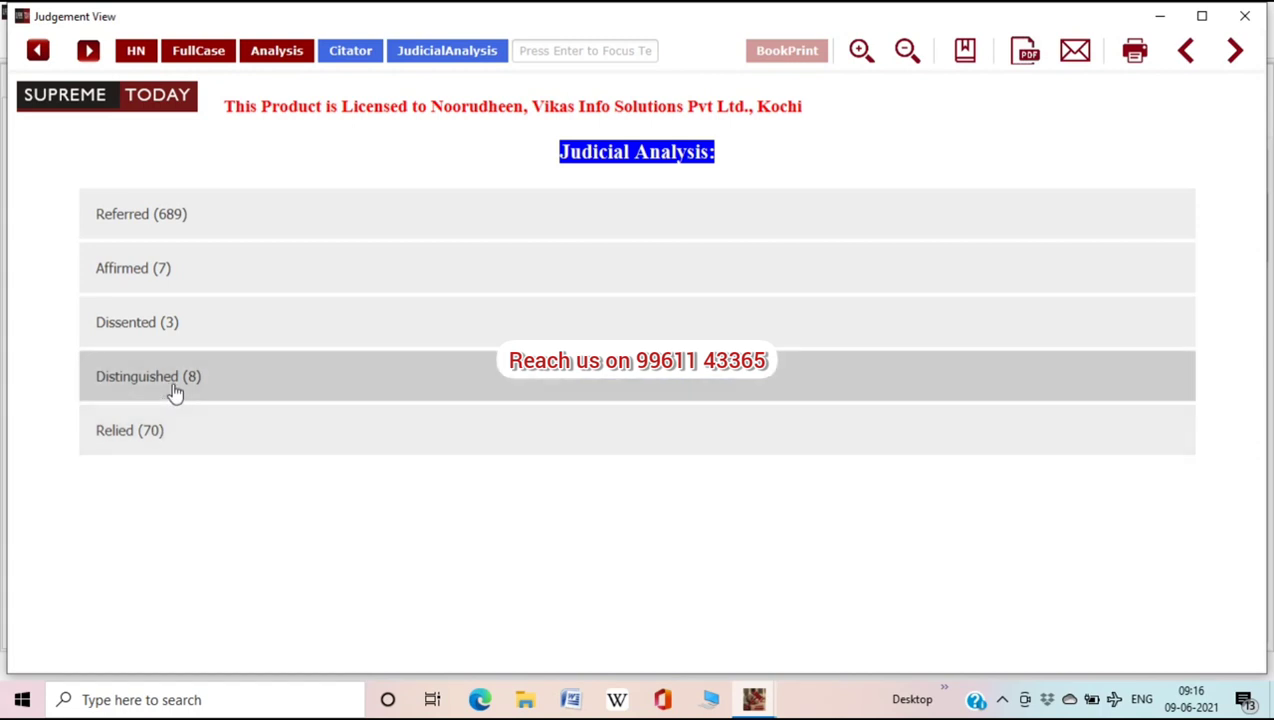
Review the cases that distinguished the judgement, open the New India Assurance consumer case of 30 Nov 2007 and close it
{"action": "left_click", "coordinate": [175, 392]}
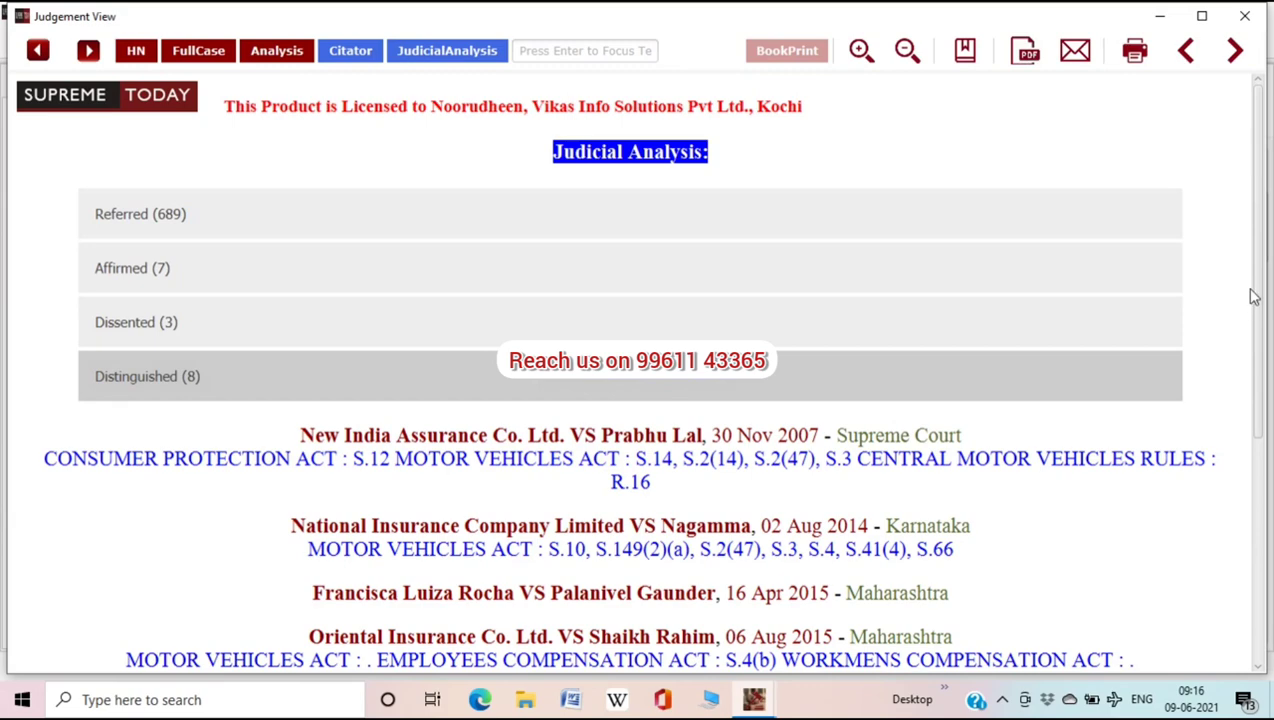
{"action": "left_click_drag", "start_coordinate": [1260, 294], "coordinate": [1266, 514]}
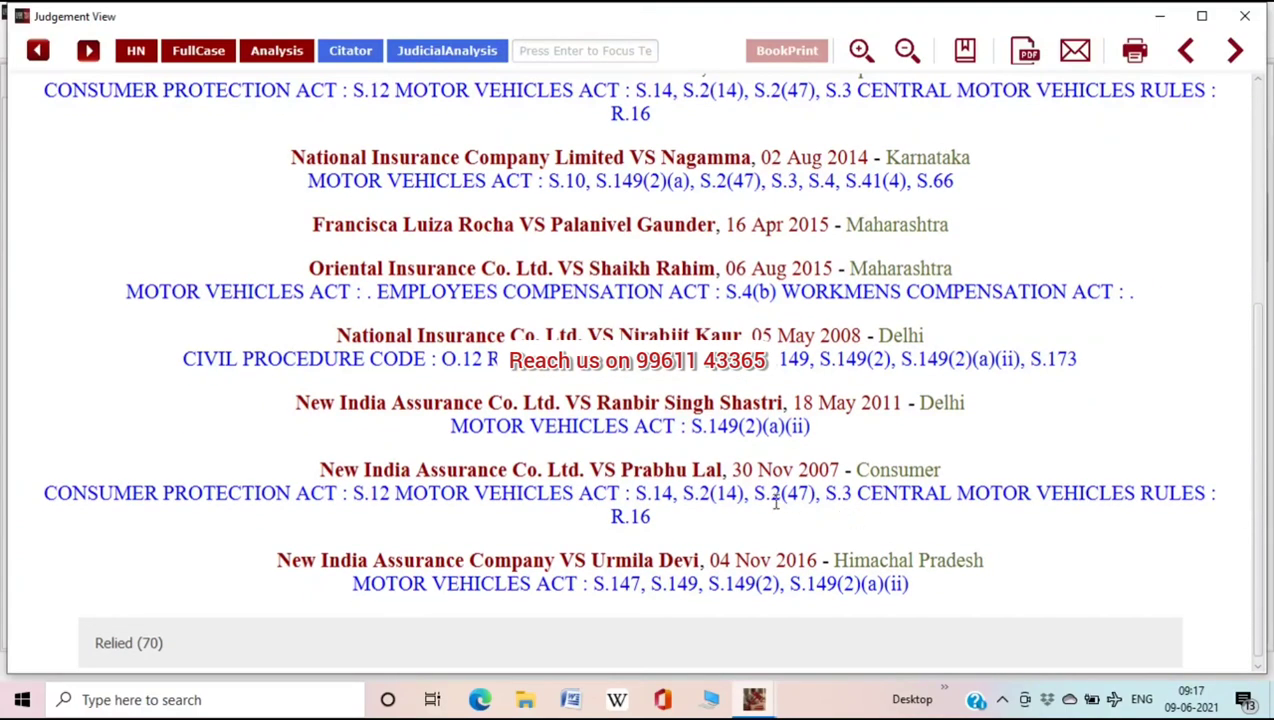
{"action": "left_click", "coordinate": [688, 472]}
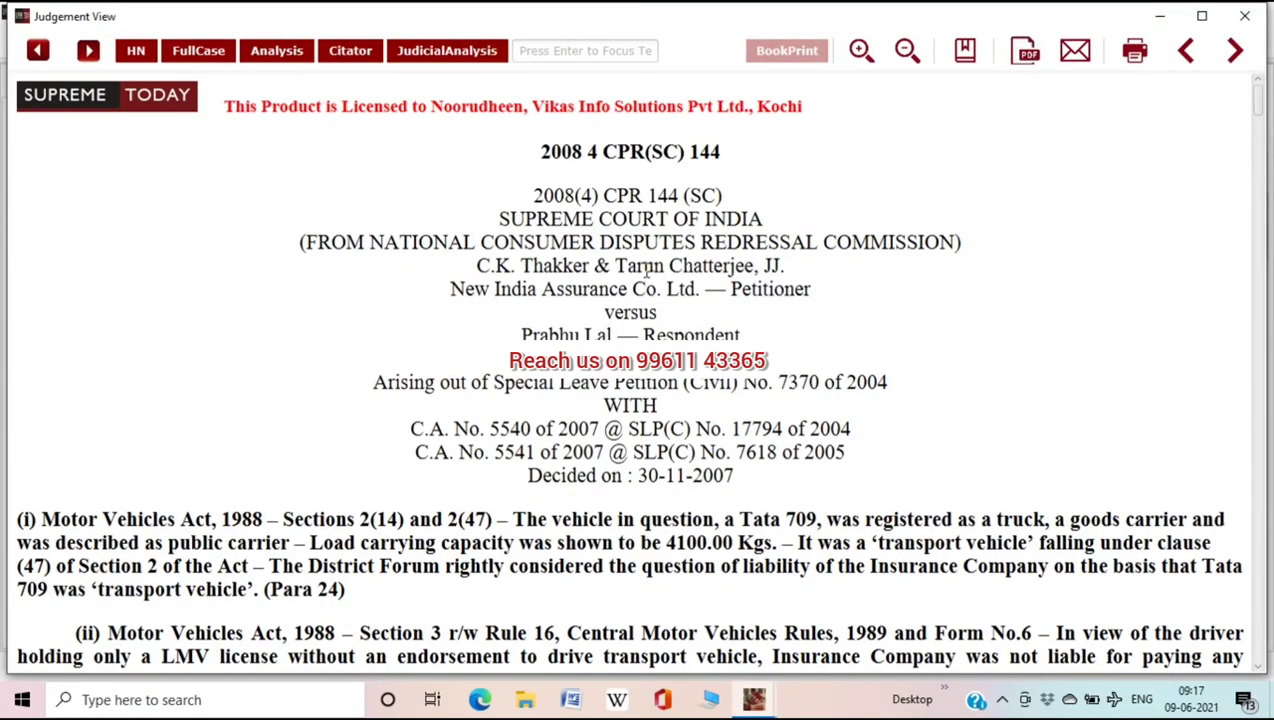
{"action": "left_click", "coordinate": [1245, 16]}
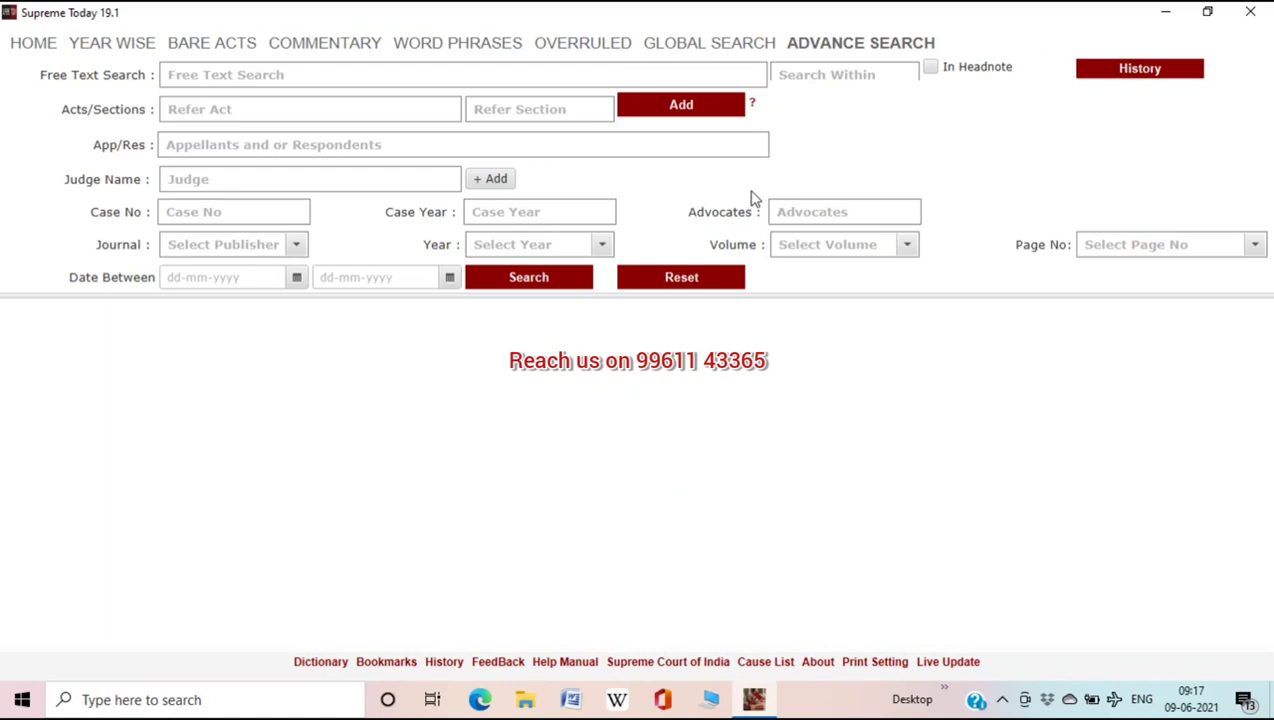